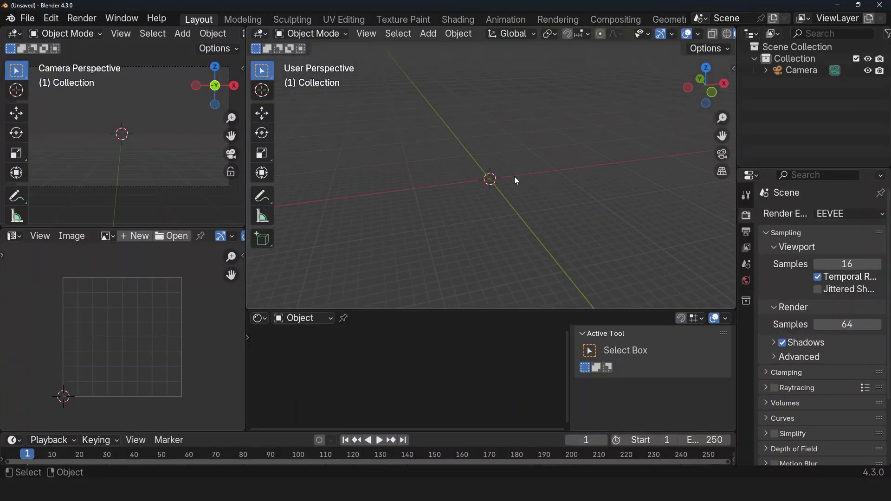
Add a mesh plane at the world origin
middle_click_drag(515, 179, 511, 186)
key("shift+a")
mouse_move(513, 185)
left_click(540, 185)
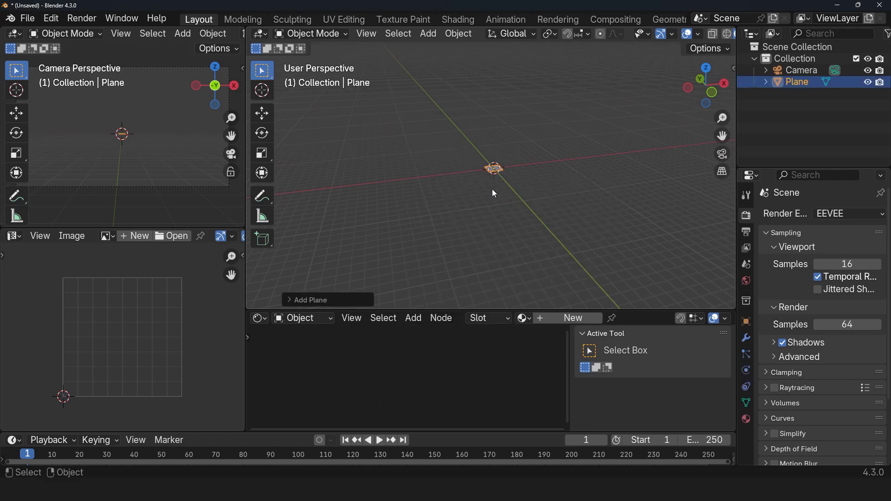
Scale the plane up to roughly ten times its size and apply its object transform
key("s")
left_click(569, 185)
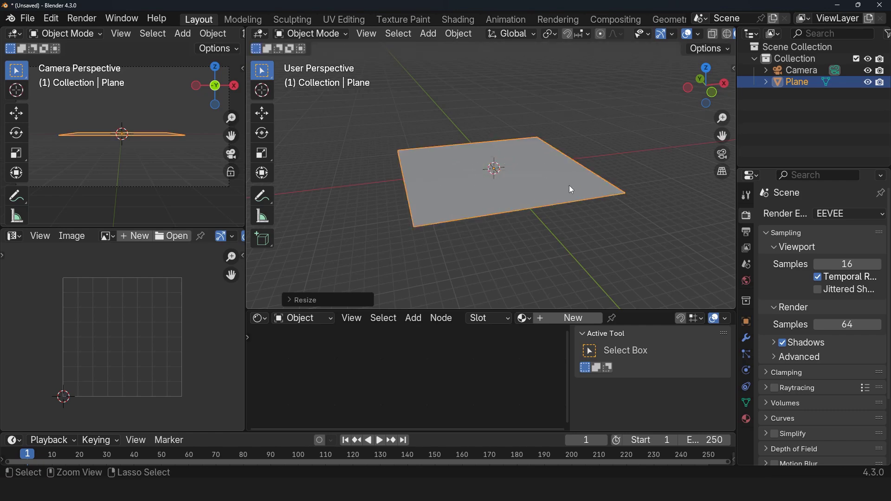
key("ctrl+a")
left_click(551, 205)
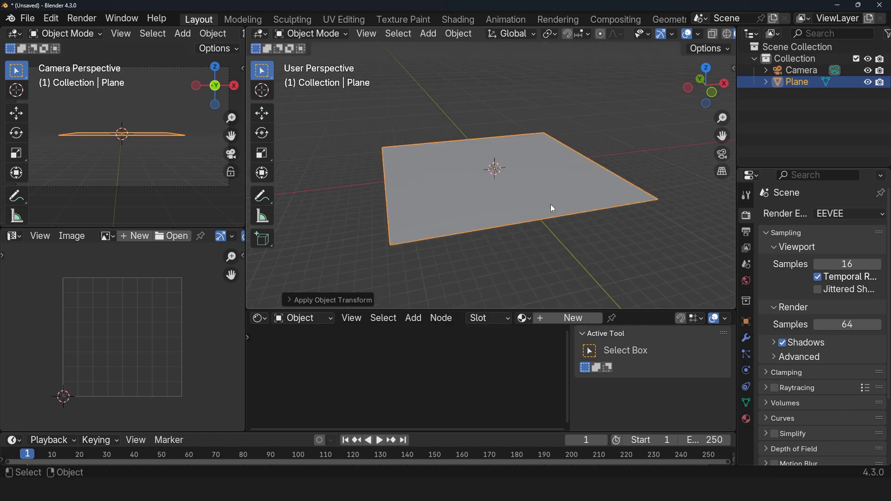
Subdivide the plane's mesh in Edit Mode into an 8 by 8 grid and return to Object Mode
scroll(551, 205, "up", 2)
key("Tab")
right_click(465, 98)
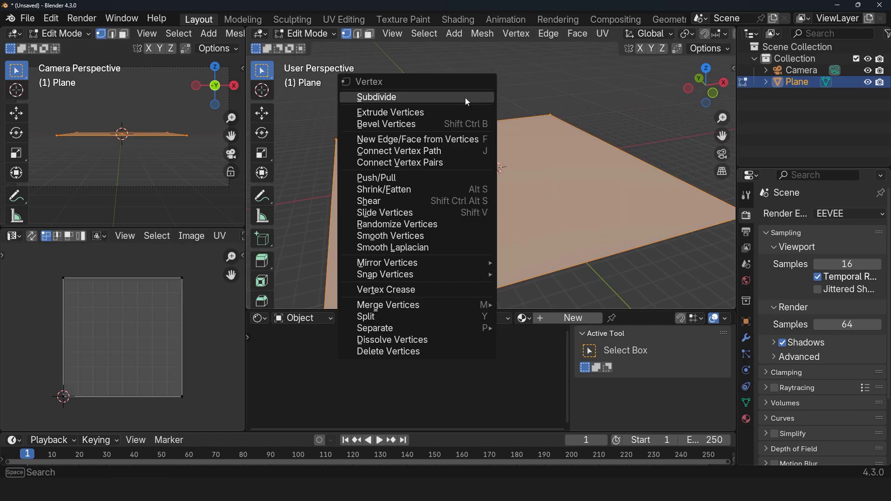
left_click(465, 97)
key("Tab")
Add a Subdivision Surface modifier to the plane and set its type to Simple
middle_click_drag(490, 133, 481, 207)
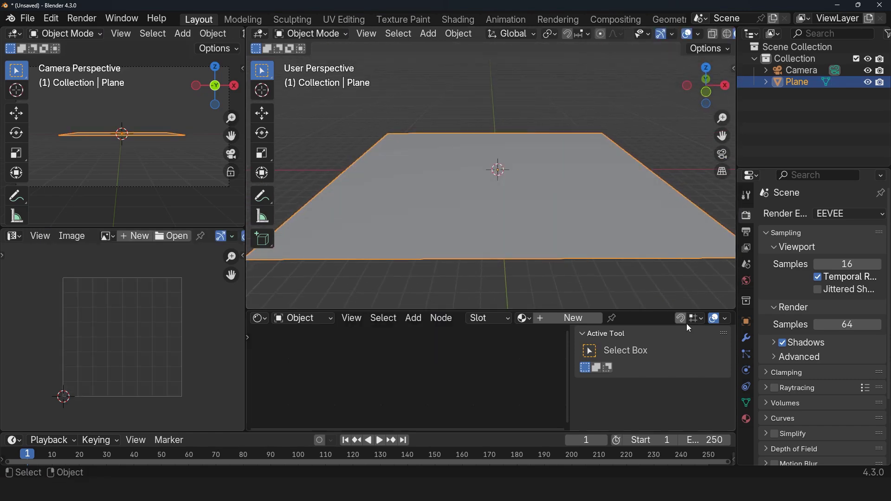
left_click(745, 338)
left_click(823, 213)
type("s")
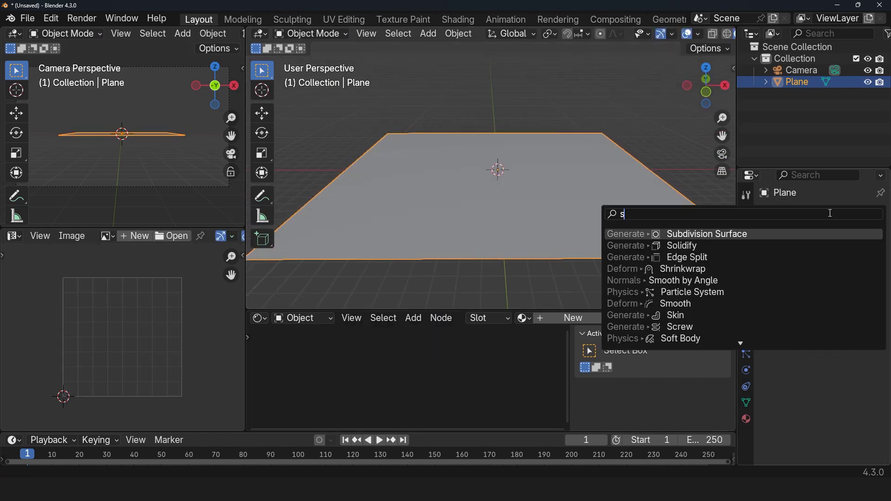
type("u")
left_click(845, 248)
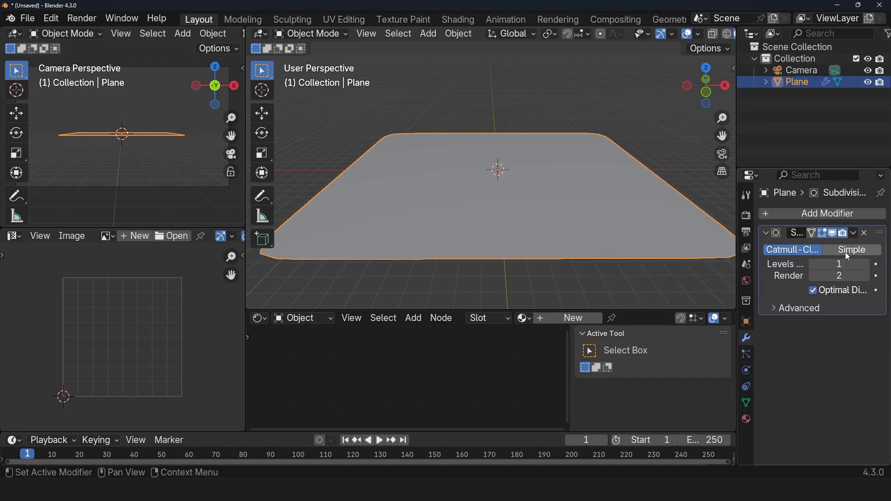
Turn on the wireframe overlay in the 3D viewport
left_click(699, 36)
left_click(598, 227)
middle_click_drag(510, 216, 617, 246)
Set the Subdivision modifier's viewport levels to 2 and disable its display in the viewport
left_click(865, 263)
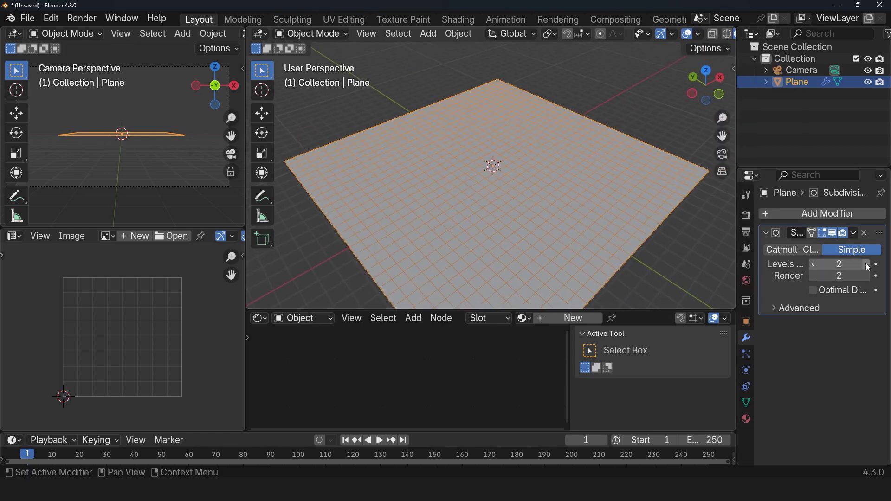
left_click(833, 232)
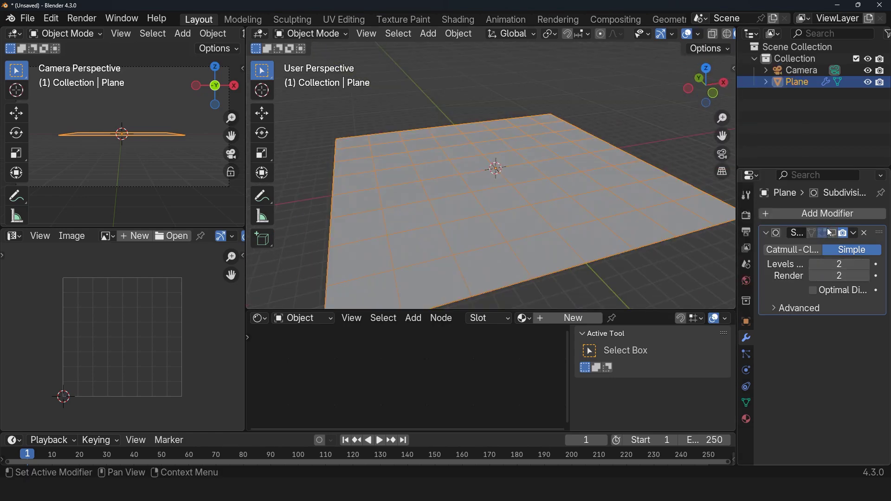
Select the plane's four corner vertices in Edit Mode and create a vertex group for them
scroll(549, 149, "down", 2)
key("Tab")
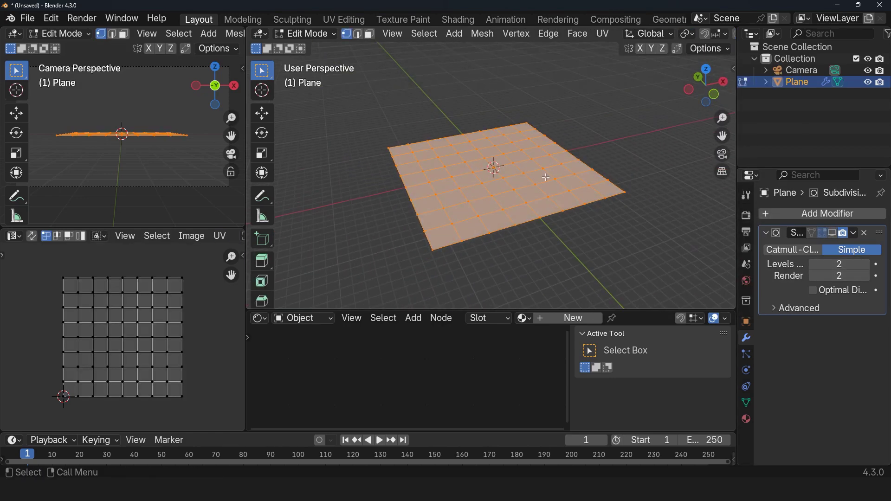
left_click(378, 147)
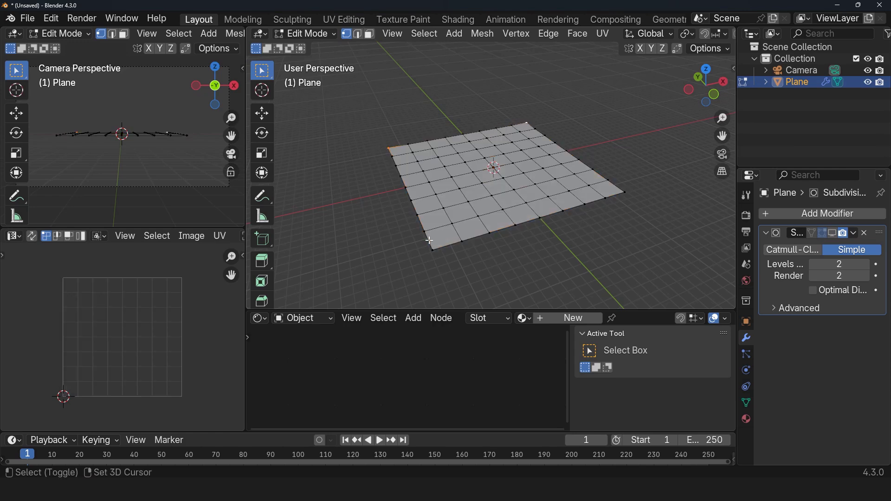
left_click(746, 404)
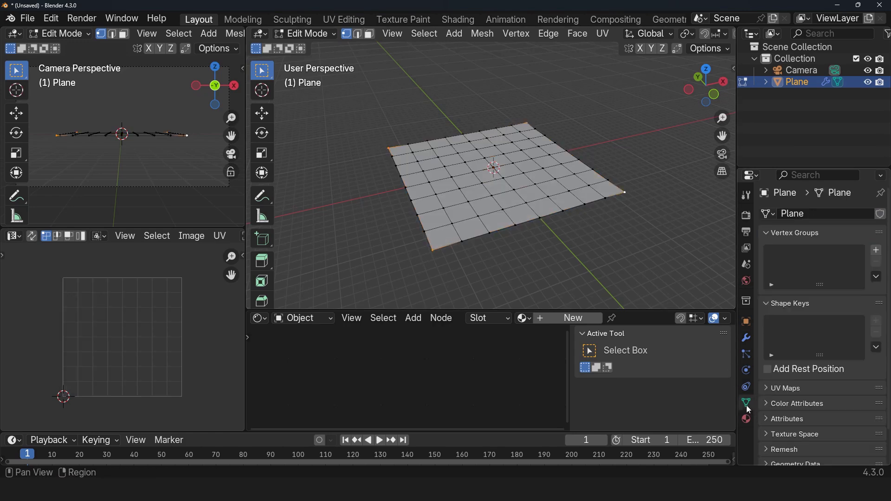
left_click(877, 250)
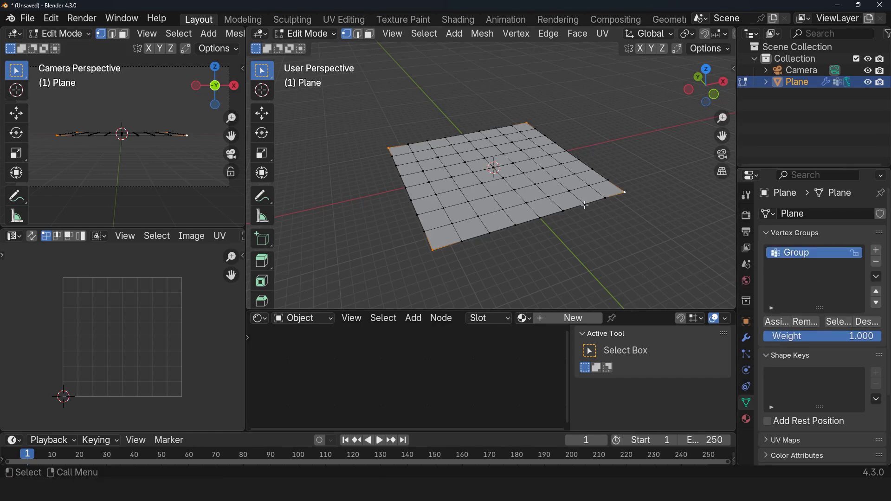
Add Cloth physics to the plane in Object Mode and briefly play the simulation
key("Tab")
key("ctrl+2")
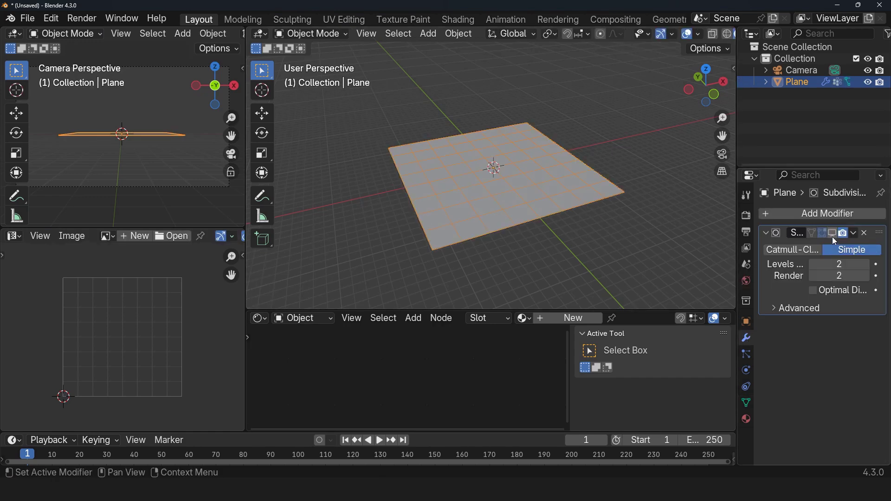
left_click(747, 371)
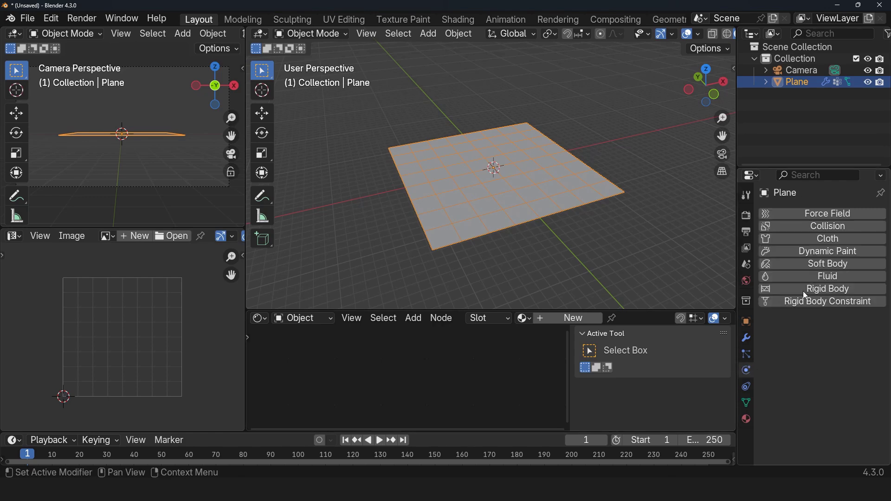
left_click(830, 236)
scroll(788, 344, "down", 5)
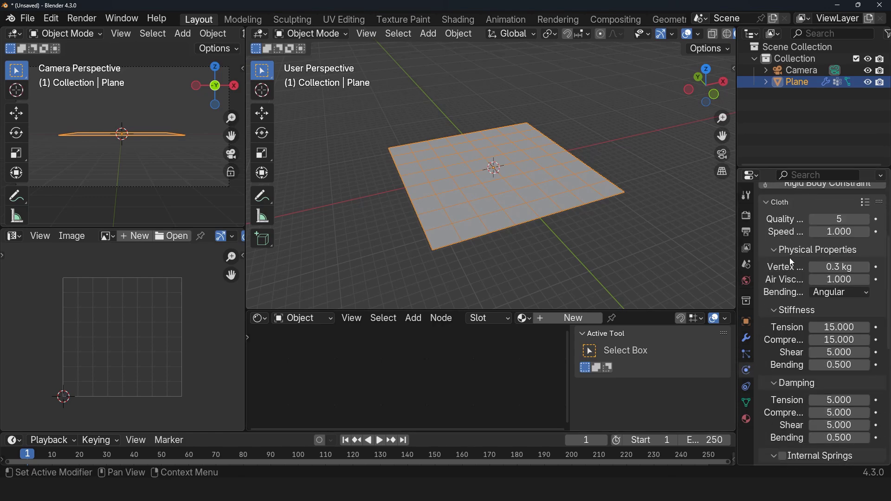
key("space")
key("Escape")
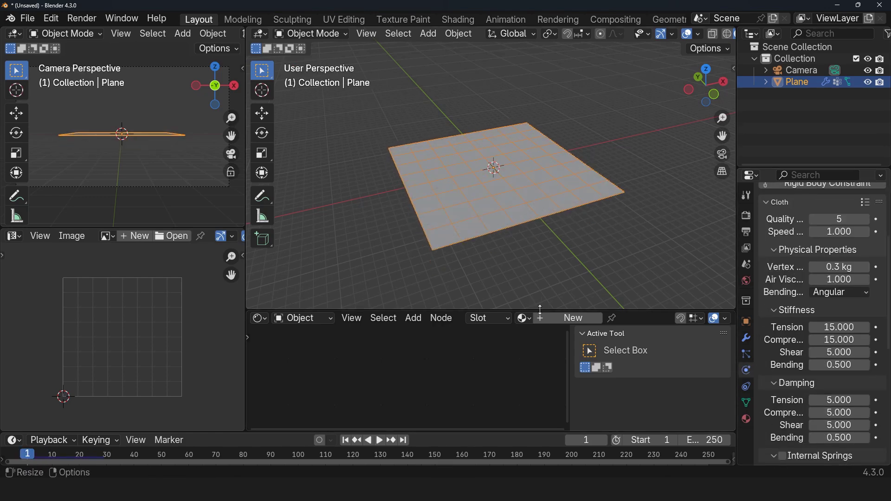
Enlarge the Shader Editor area and check the plane's corner vertex selection in Edit Mode
left_click_drag(535, 309, 538, 269)
key("Tab")
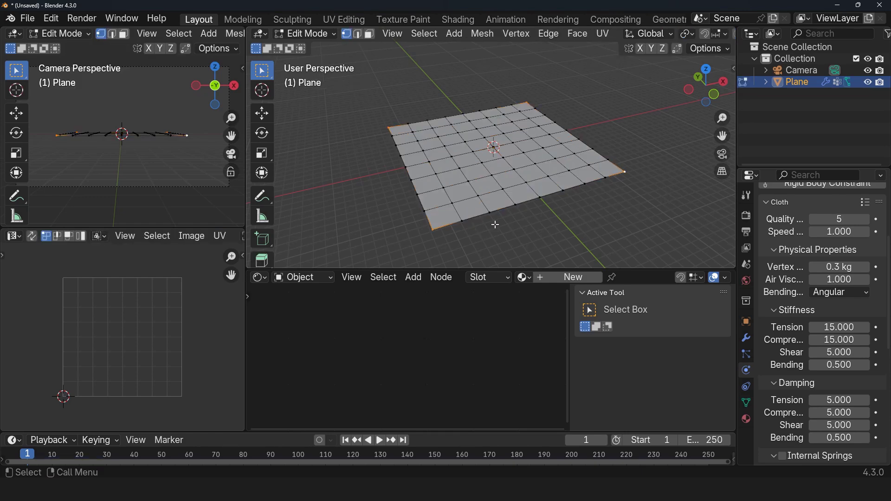
key("Tab")
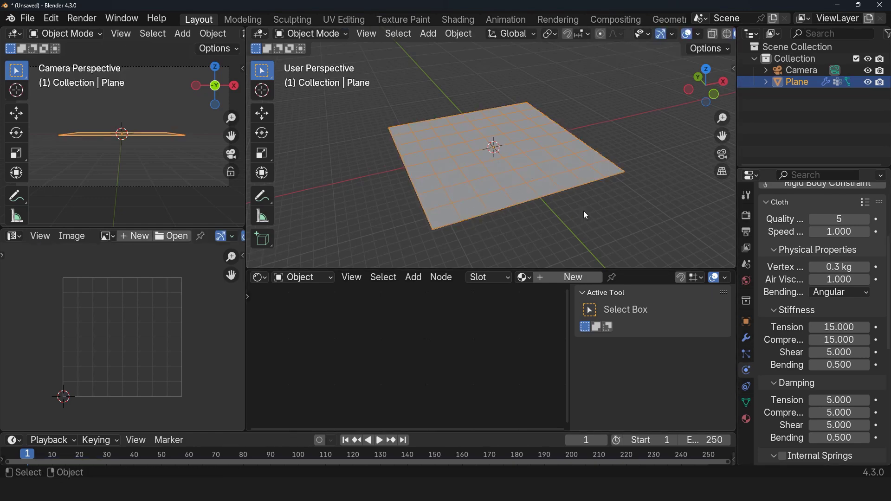
Set the Cloth's Pin Group to the vertex group "Group" and play the simulation to test the pinning
scroll(791, 330, "down", 10)
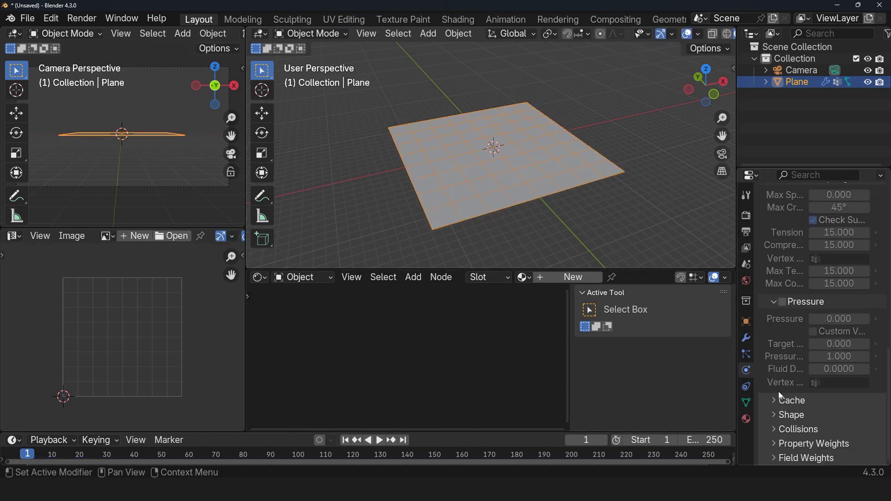
left_click(791, 415)
scroll(791, 415, "down", 5)
left_click(841, 344)
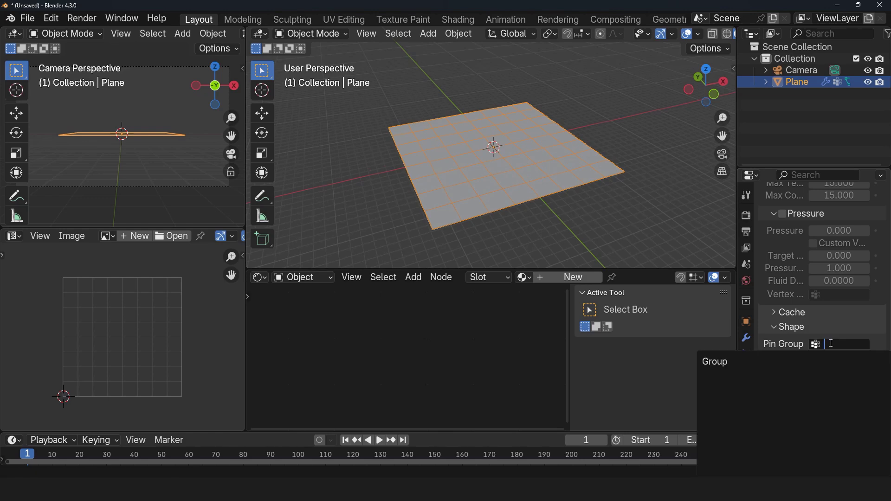
left_click(747, 362)
key("space")
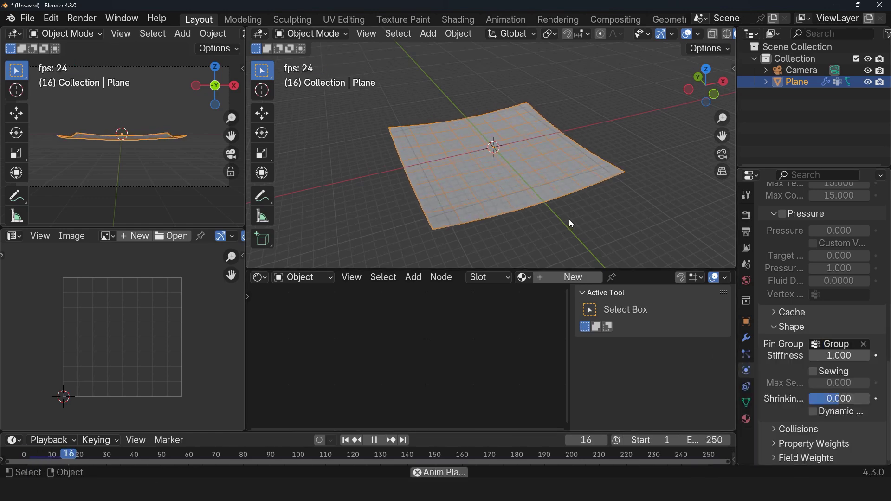
key("Escape")
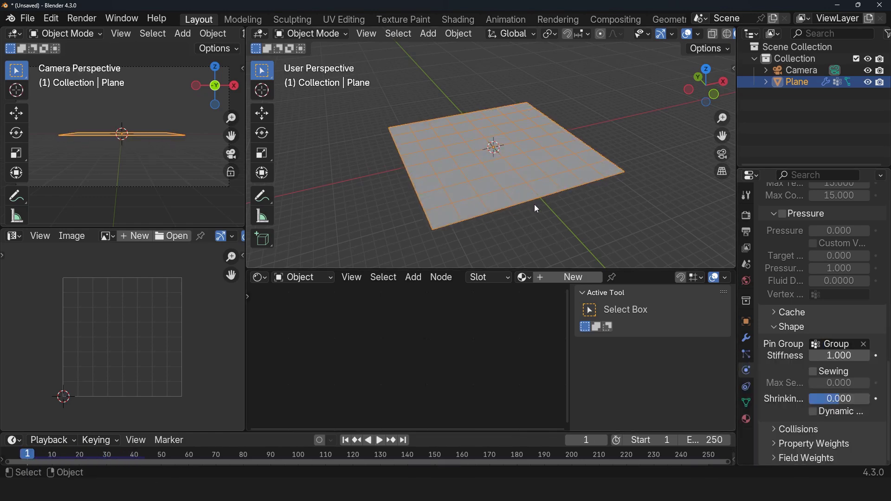
Raise the plane along the Z axis above the grid floor
key("g")
key("z")
left_click(551, 165)
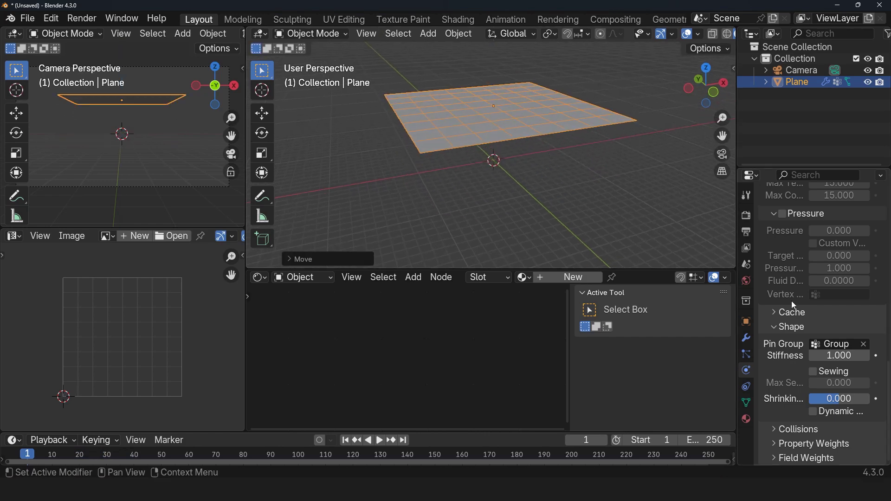
Subdivide the plane's whole mesh once more and replay the cloth simulation
key("Tab")
key("a")
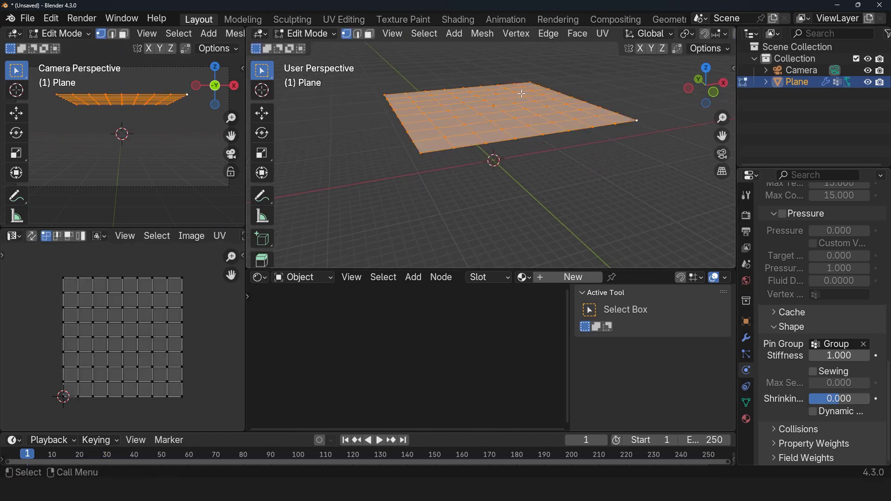
right_click(521, 93)
left_click(521, 93)
key("Tab")
key("space")
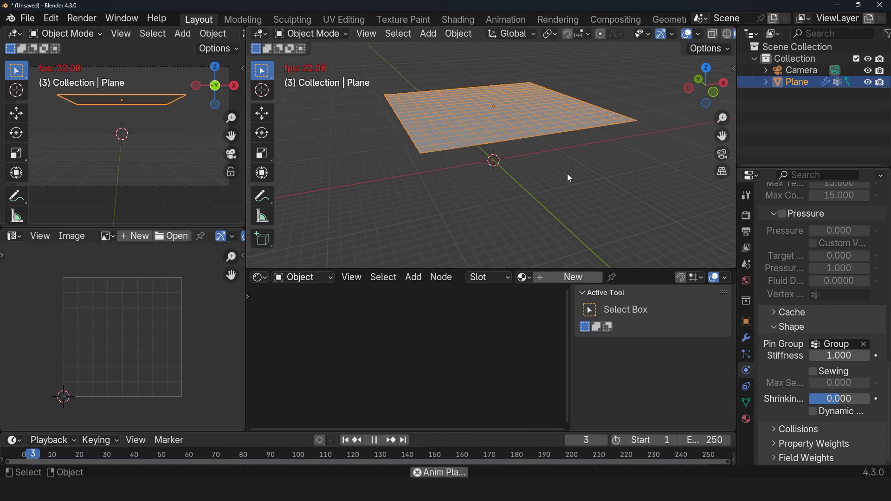
key("Escape")
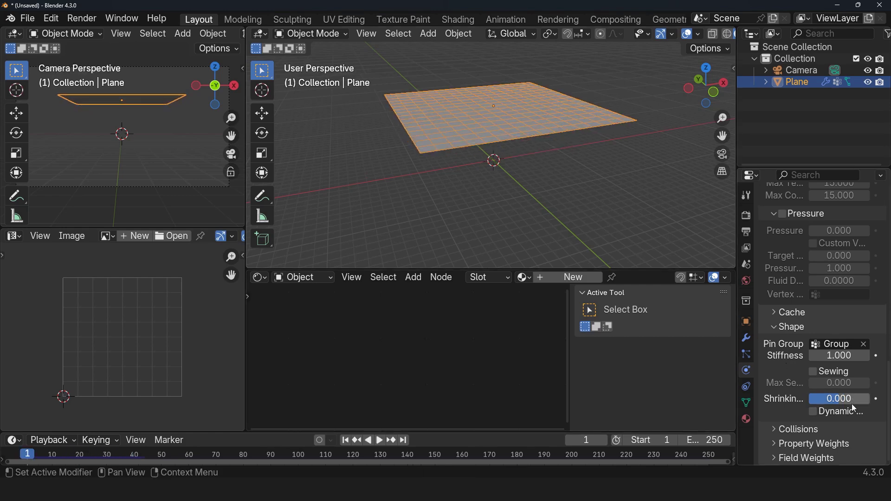
Set the Cloth's Shrinking Factor to -0.150 and preview the simulation, stopping at frame 56
left_click_drag(853, 408, 835, 409)
key("space")
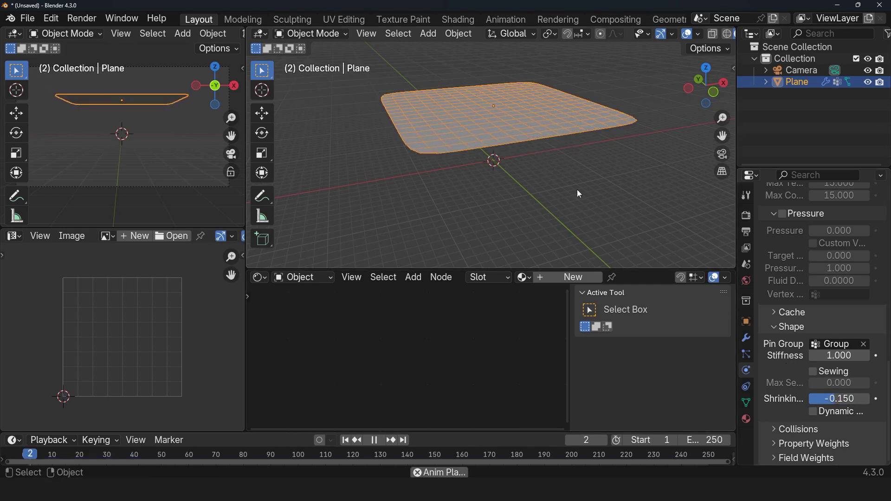
key("Escape")
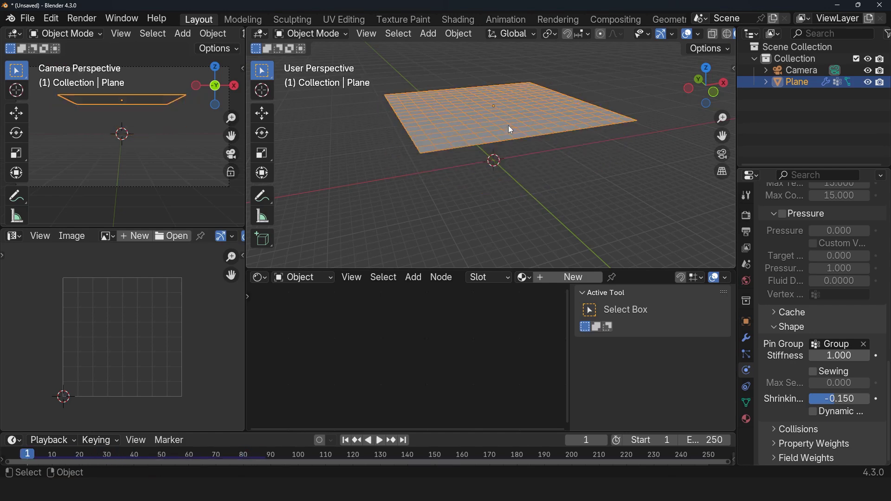
key("space")
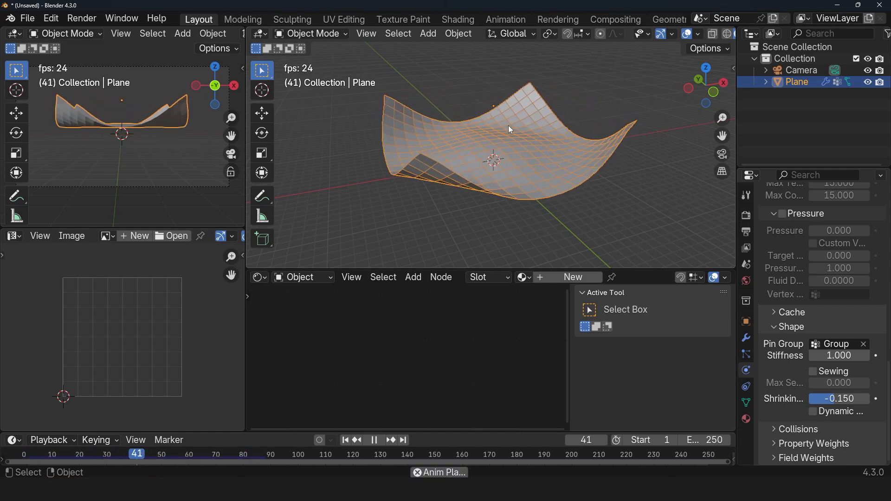
key("shift+ctrl+space")
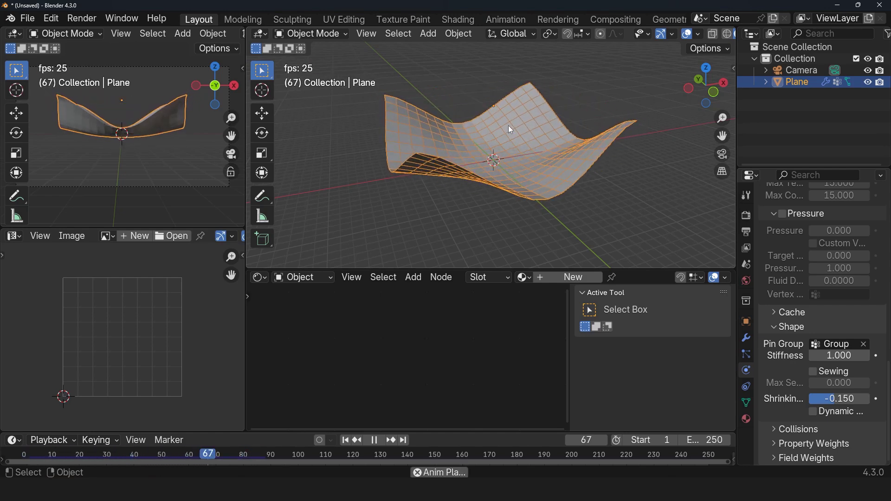
key("Escape")
Add a Turbulence force field and move it to one side of the hanging cloth
mouse_move(514, 130)
middle_mouse_down()
mouse_move(620, 158)
mouse_move(518, 146)
middle_mouse_up()
key("shift+a")
key("Escape")
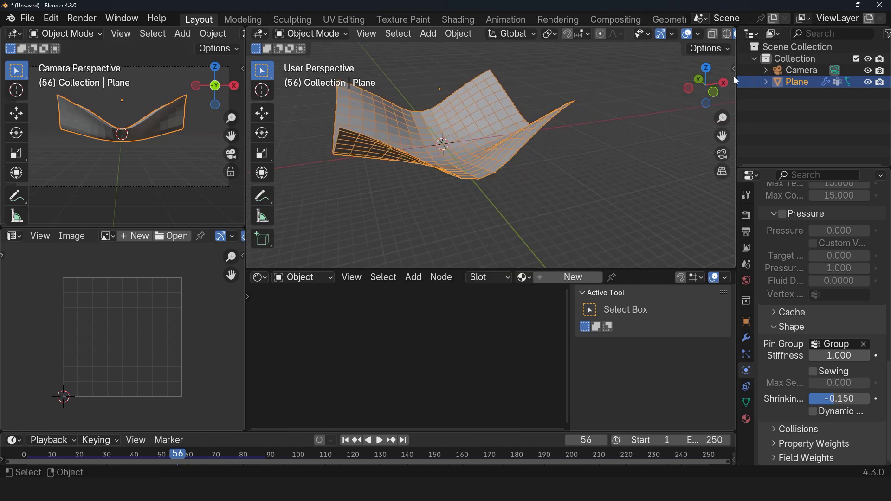
key("shift+a")
mouse_move(474, 297)
mouse_move(469, 344)
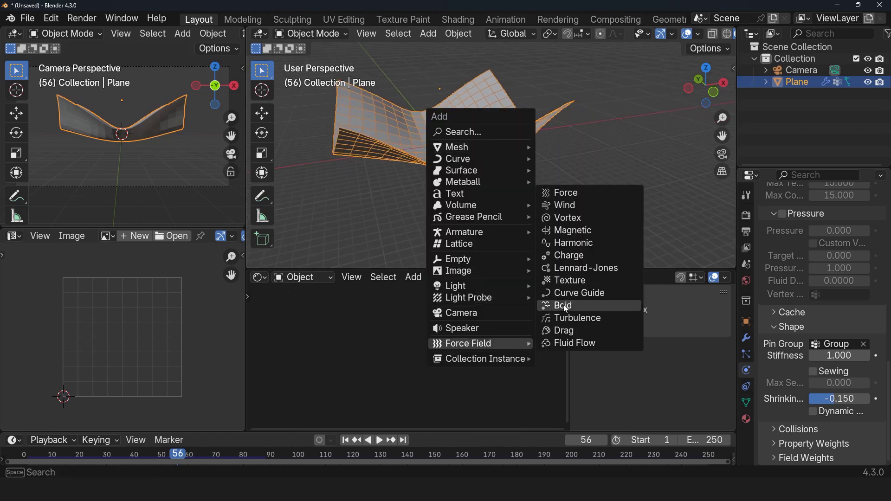
left_click(577, 318)
key("g")
left_click(623, 177)
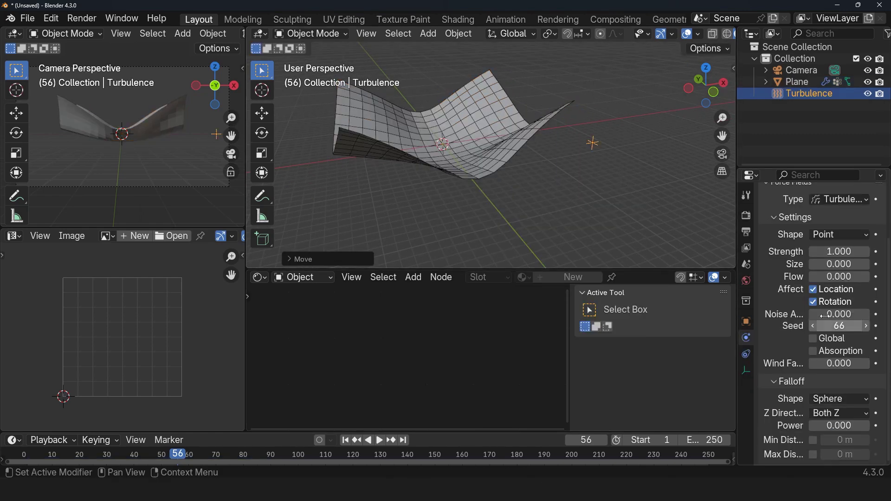
Set the Turbulence force field's strength to 1000
left_click(834, 251)
type("1000")
key("Return")
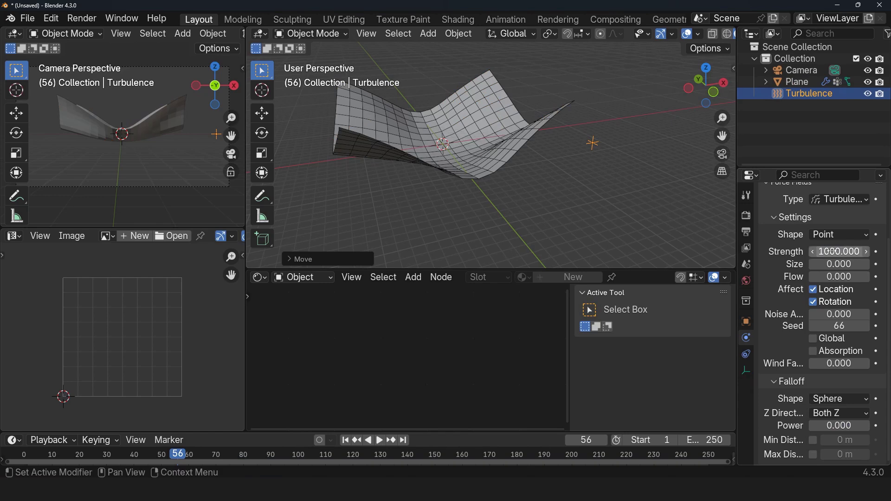
Set the Turbulence force field's strength to 100 and briefly preview the simulation from frame 56
key("space")
key("Escape")
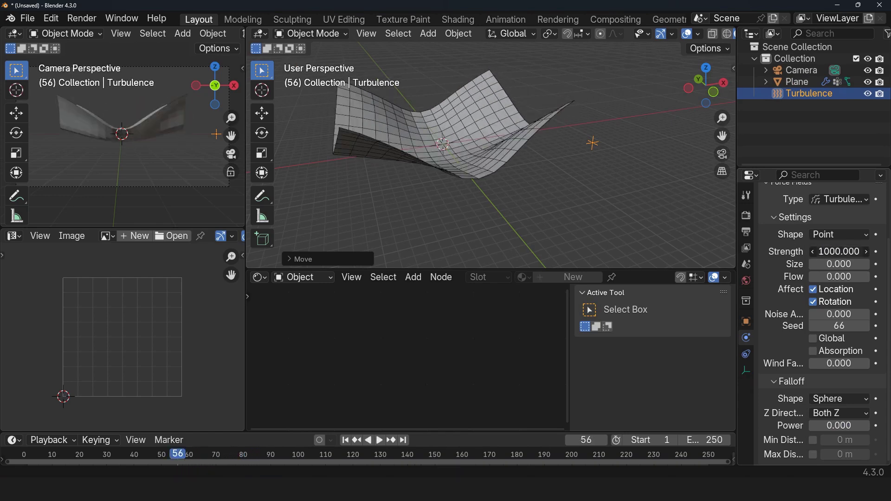
key("Return")
key("space")
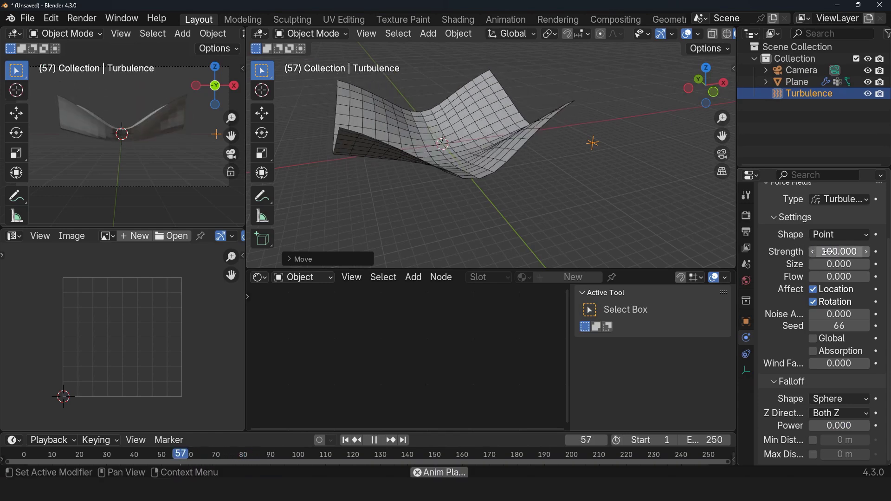
key("Escape")
Set the Turbulence force field's size to 23 and preview its effect on the cloth
left_click(833, 266)
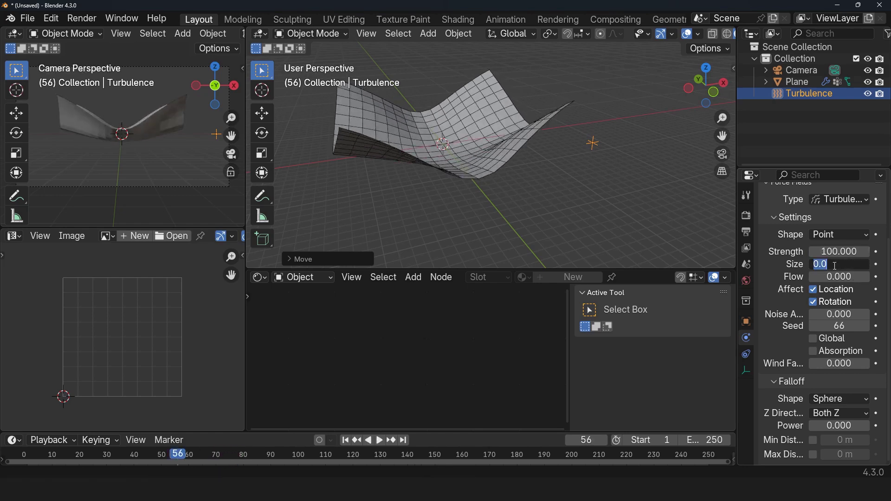
type("23")
key("Return")
key("space")
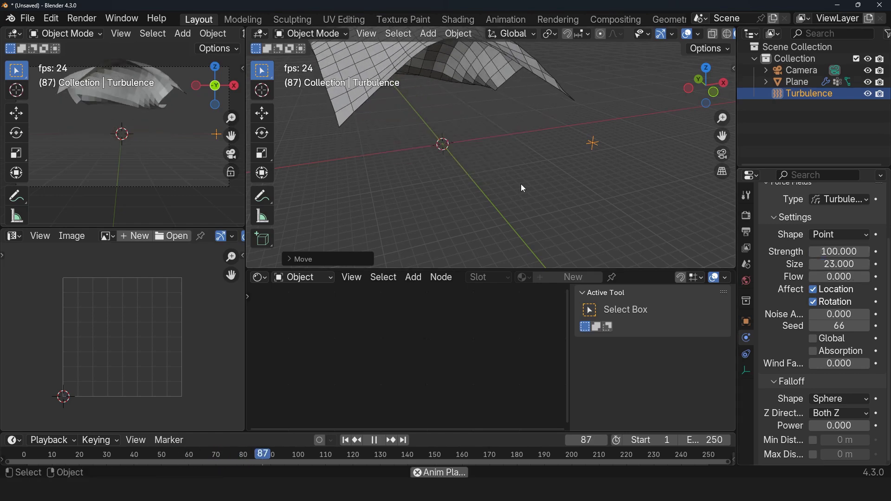
key("Escape")
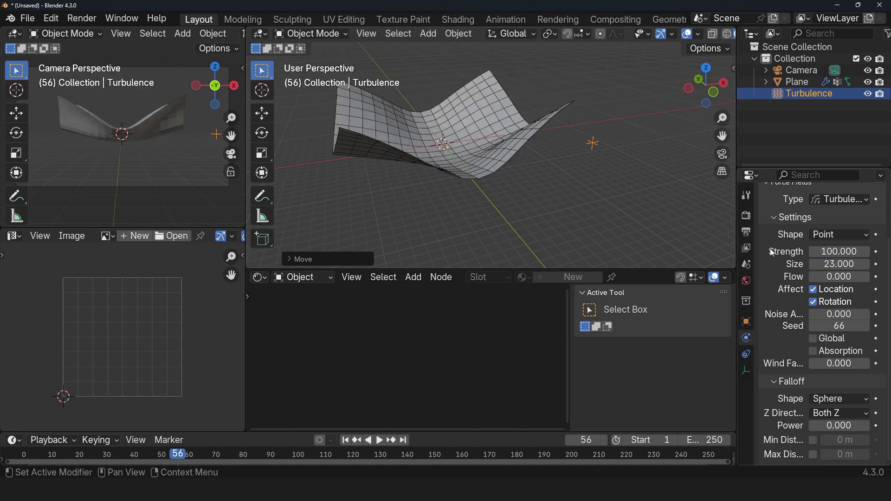
Set the Turbulence force field's size to 5 and preview the cloth from another side
left_click(853, 262)
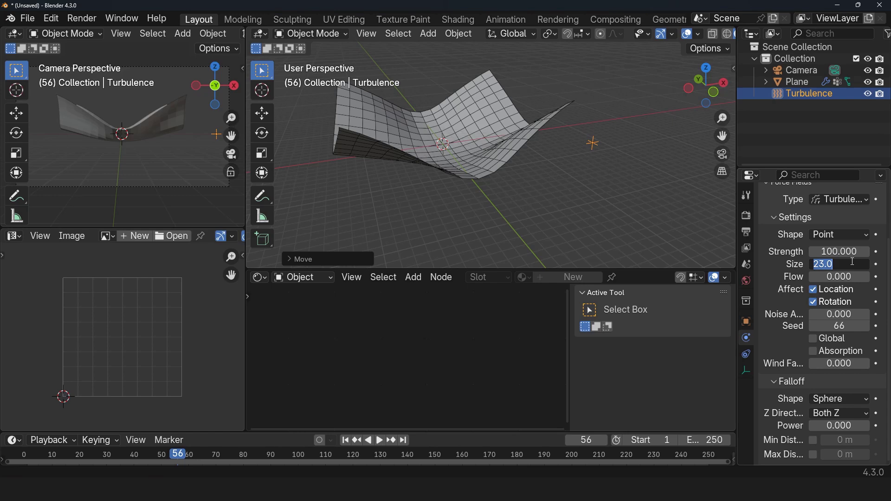
key("Return")
key("space")
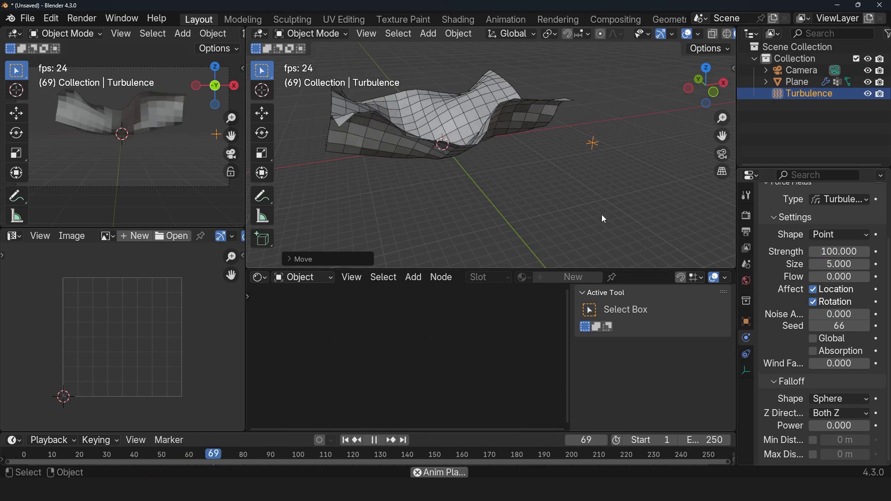
middle_click_drag(478, 197, 601, 193)
key("Escape")
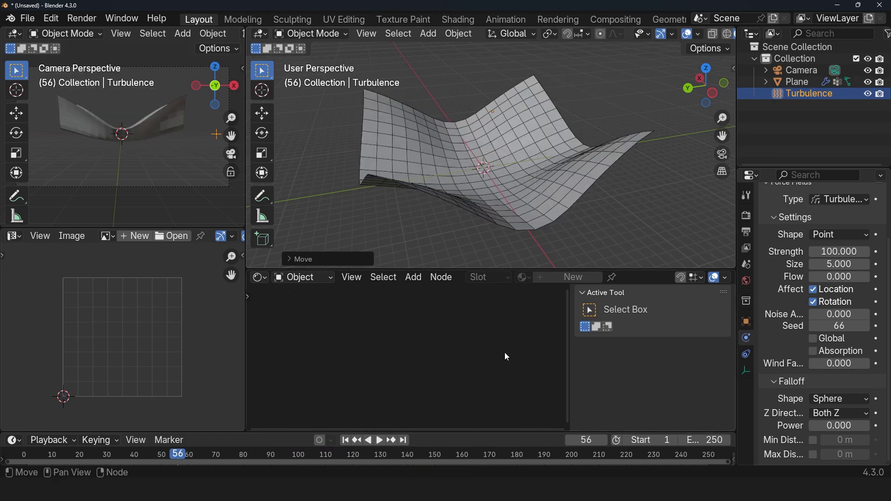
Animate the Turbulence field with auto keying, moving it along X across the cloth from frame 0 to about frame 208, and preview it
left_click_drag(519, 432, 519, 414)
middle_click_drag(606, 132, 477, 120)
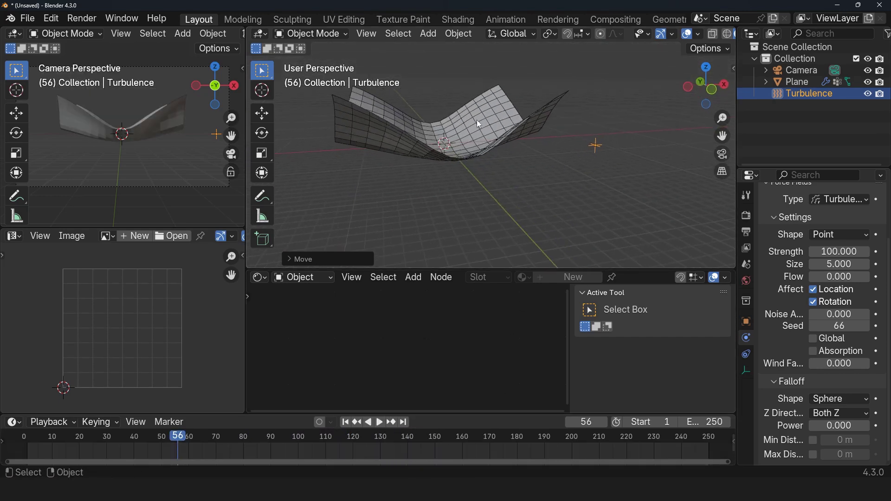
left_click(263, 113)
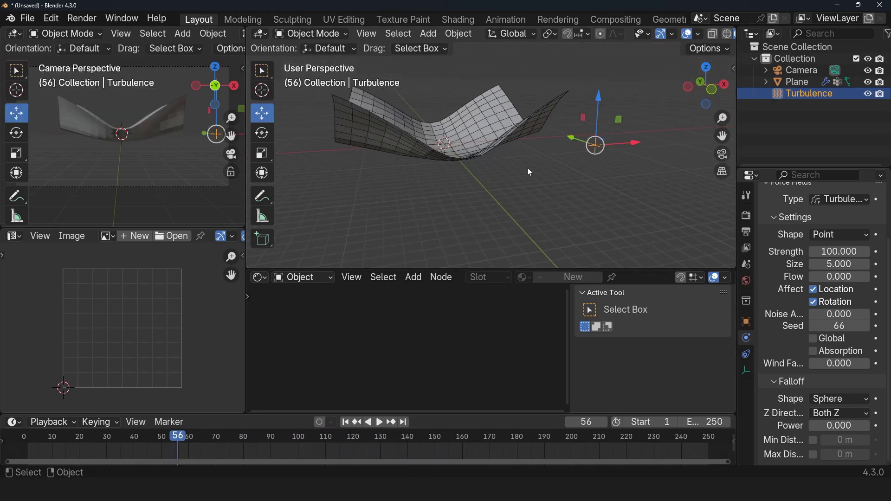
left_click(24, 440)
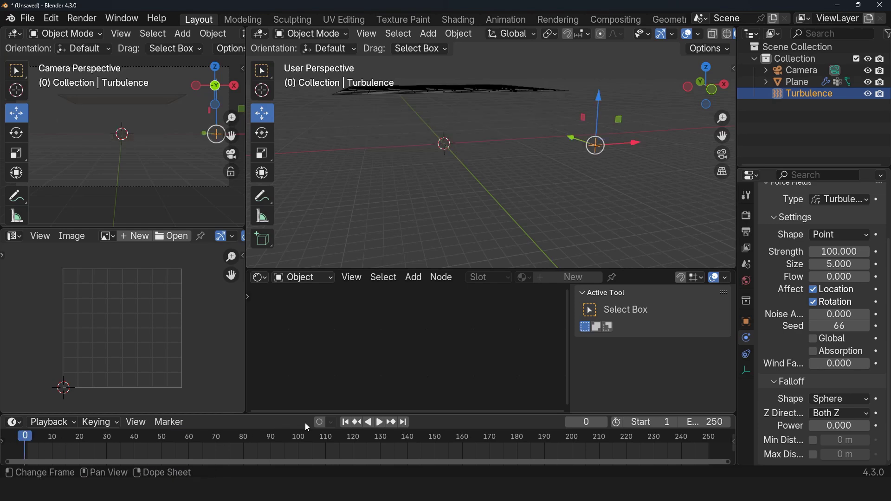
left_click(320, 422)
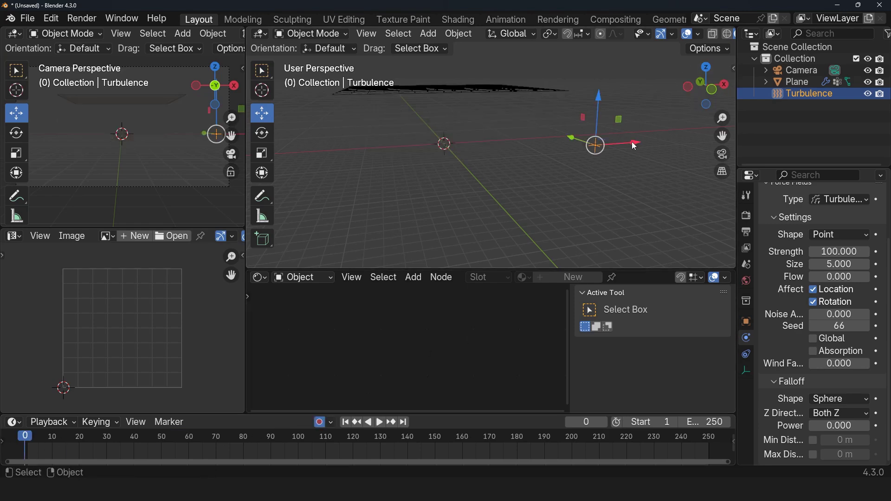
left_click_drag(631, 141, 290, 189)
left_click(594, 436)
left_click(23, 441)
key("space")
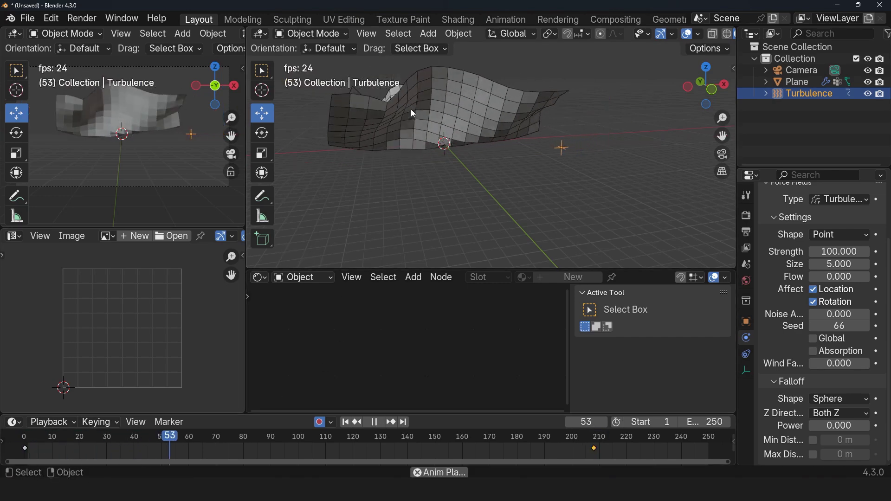
key("Escape")
Enable the plane's Subdivision modifier in the viewport and preview the cloth simulation, stopping at frame 55
middle_click_drag(452, 115, 576, 124)
left_click(511, 128)
left_click(746, 338)
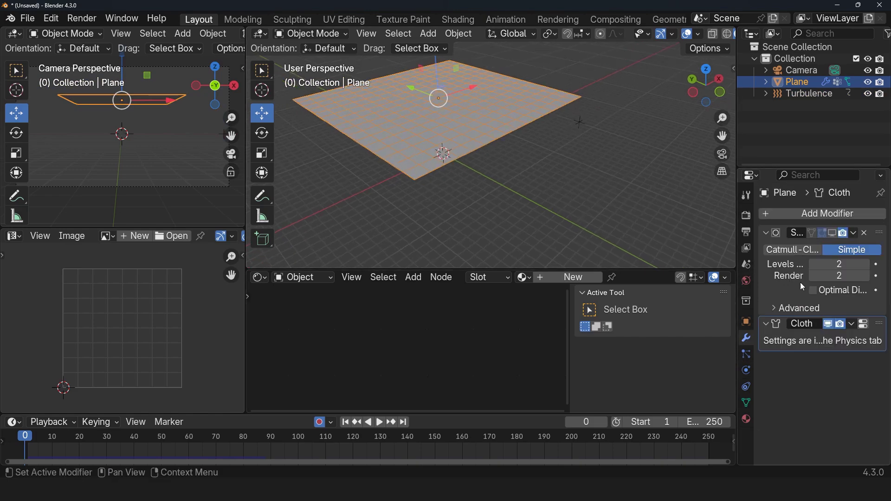
left_click(837, 233)
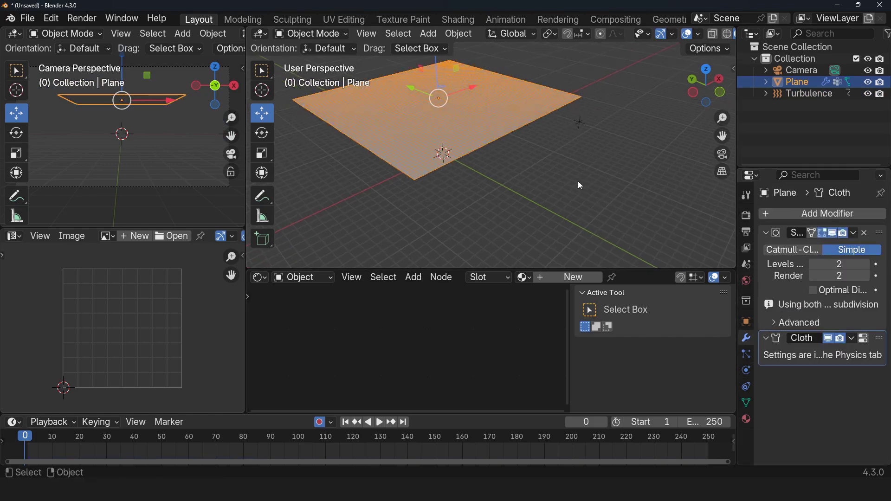
key("space")
middle_click_drag(535, 161, 494, 135)
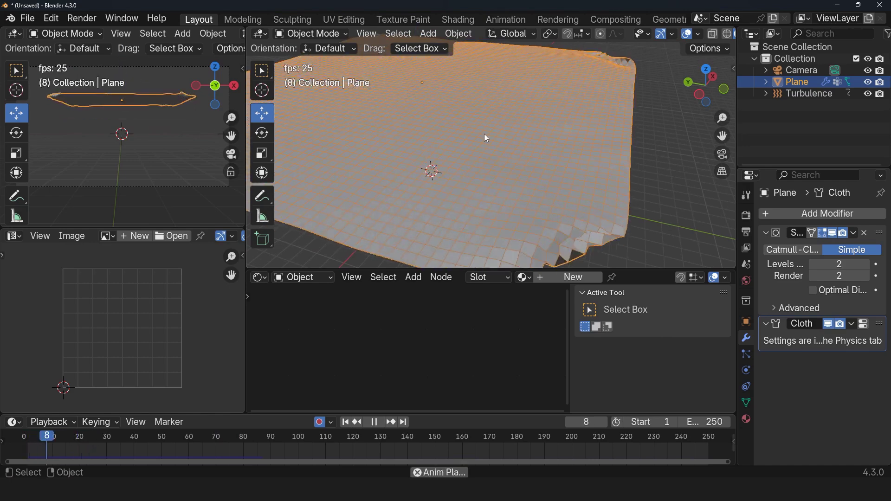
key("space")
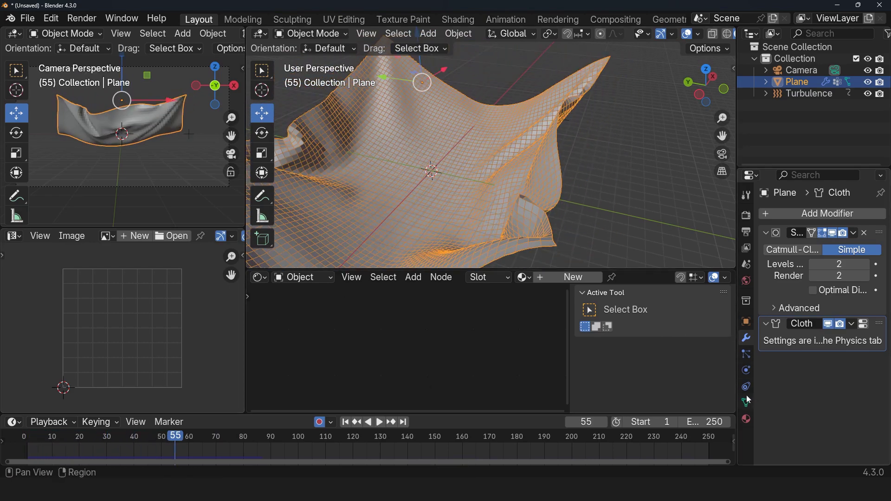
left_click(746, 370)
scroll(789, 297, "down", 12)
scroll(788, 299, "down", 8)
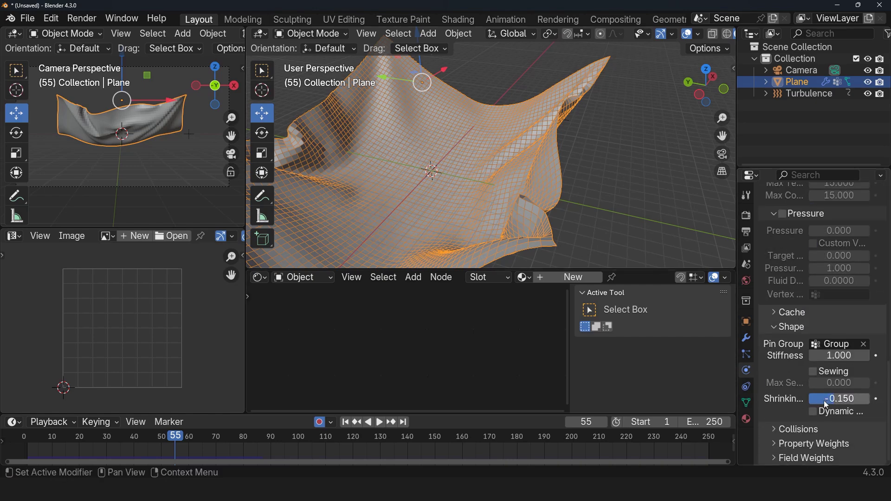
scroll(413, 89, "down", 3)
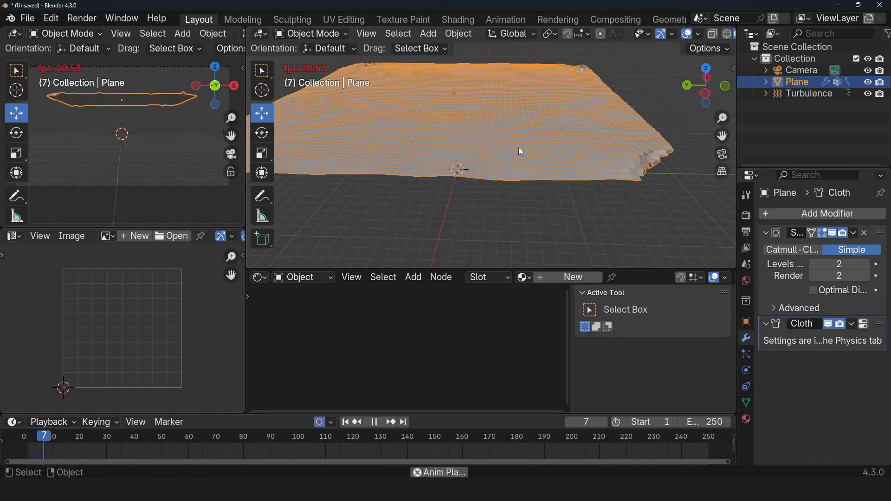
Set the Subdivision modifier's viewport levels to 1 and replay the cloth simulation, stopping at frame 34
key("Escape")
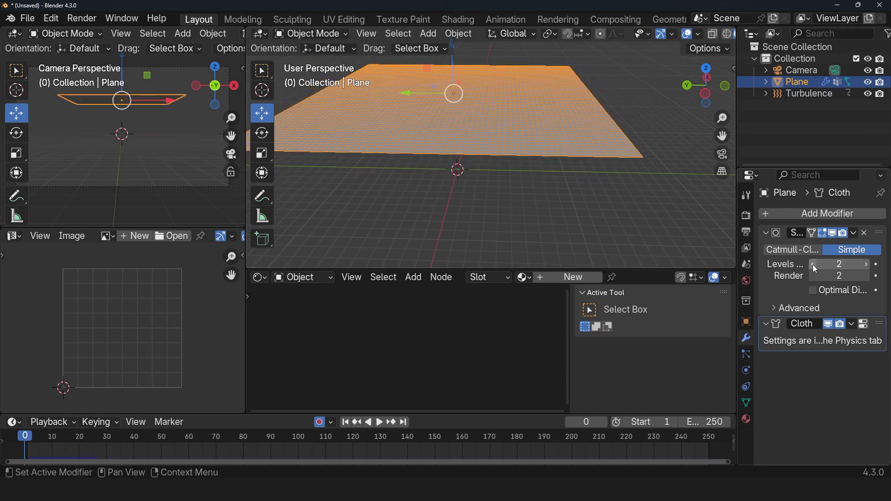
left_click(813, 265)
key("space")
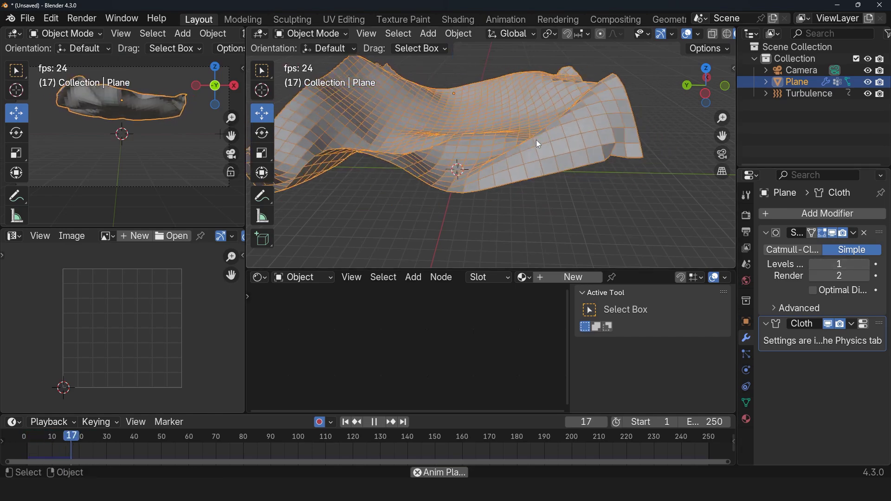
key("space")
middle_click_drag(497, 141, 388, 115)
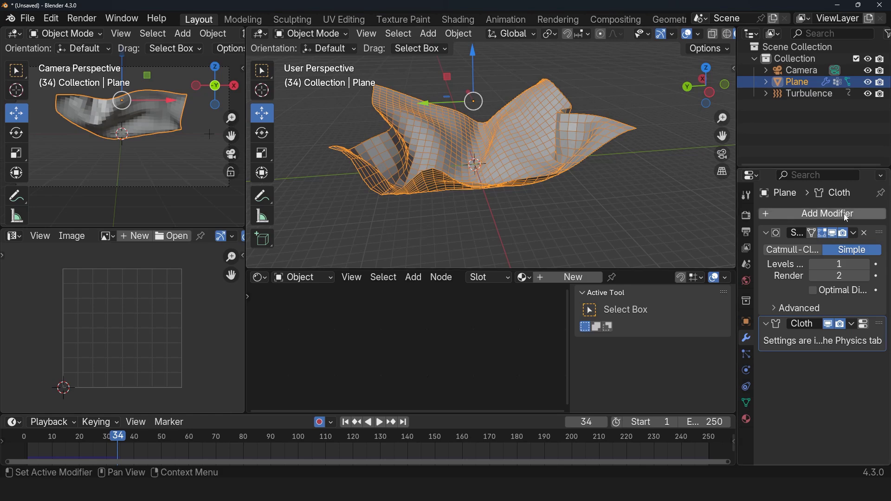
Apply the plane's Subdivision and Cloth modifiers to bake the draped shape at frame 34 into the mesh
left_click(854, 233)
left_click(839, 243)
left_click(853, 234)
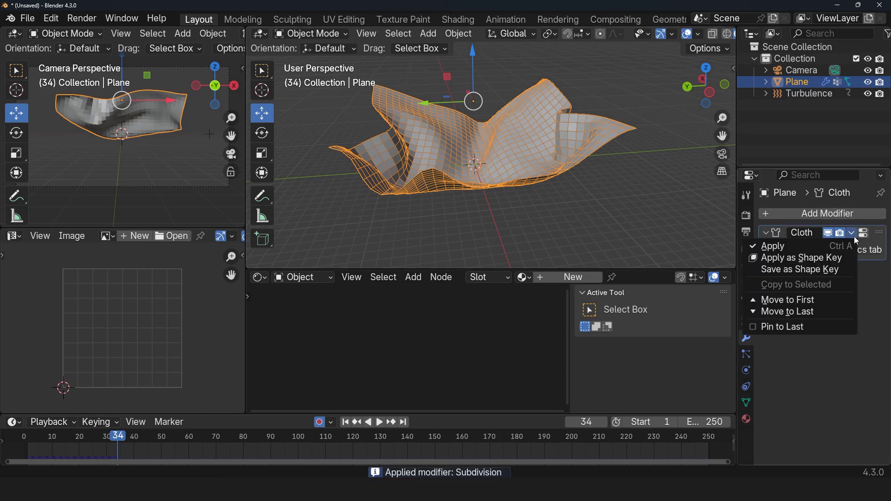
left_click(825, 245)
middle_click_drag(548, 194, 507, 185)
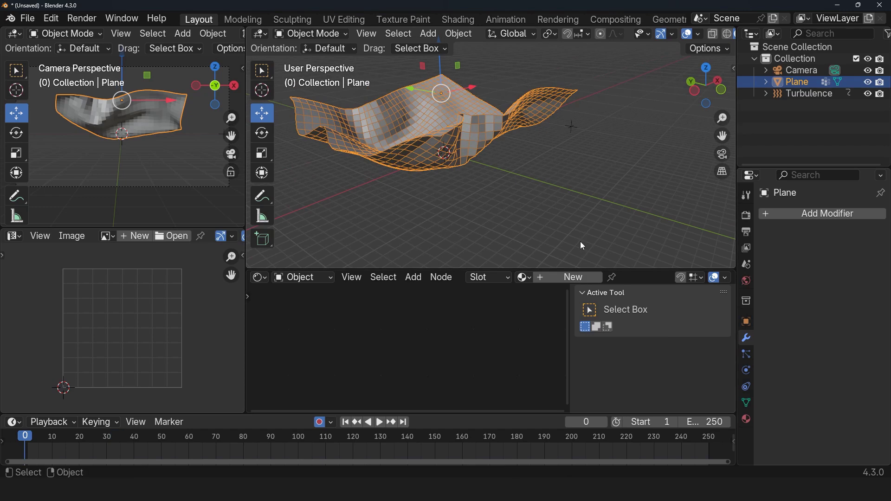
Add new Cloth physics to the deformed plane and preview the simulation from frame 0
left_click(746, 371)
left_click(813, 239)
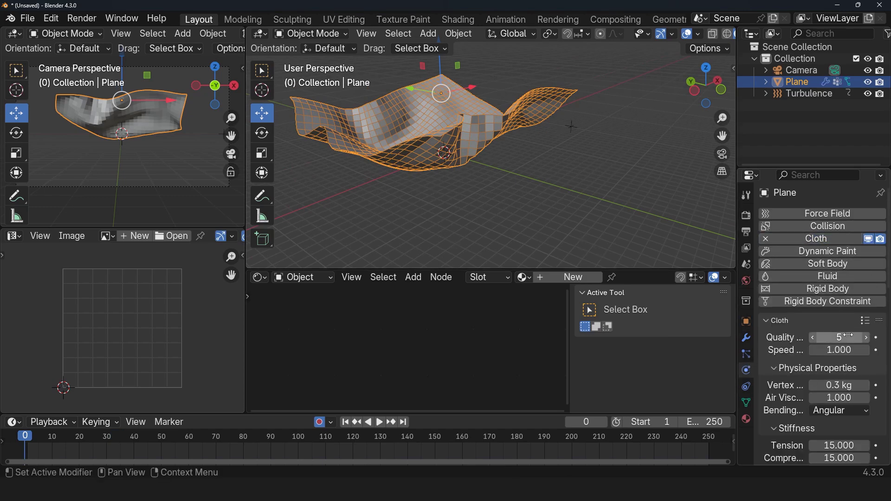
scroll(807, 306, "down", 5)
key("space")
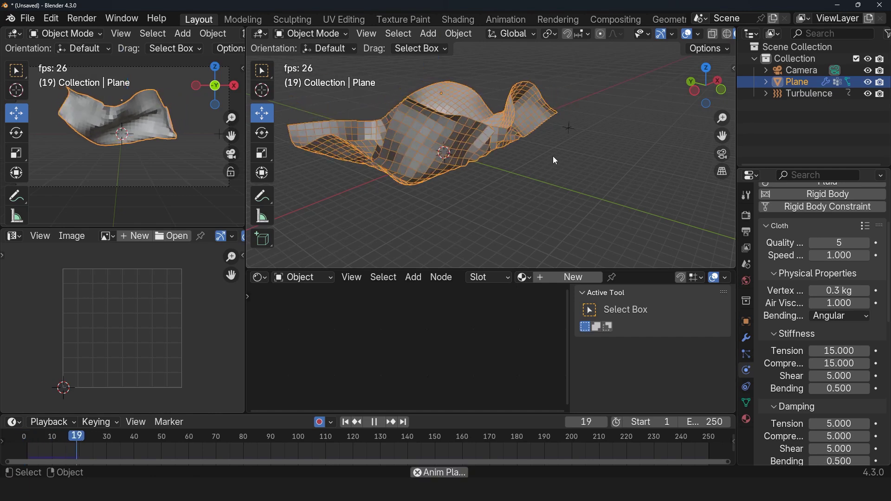
key("Escape")
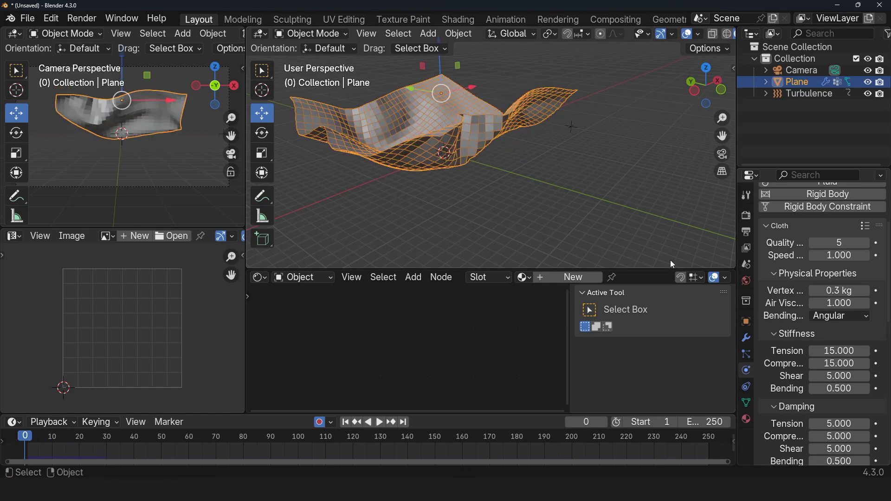
Assign the vertex group "Group" as the new Cloth's Pin Group and preview the simulation
scroll(863, 385, "down", 15)
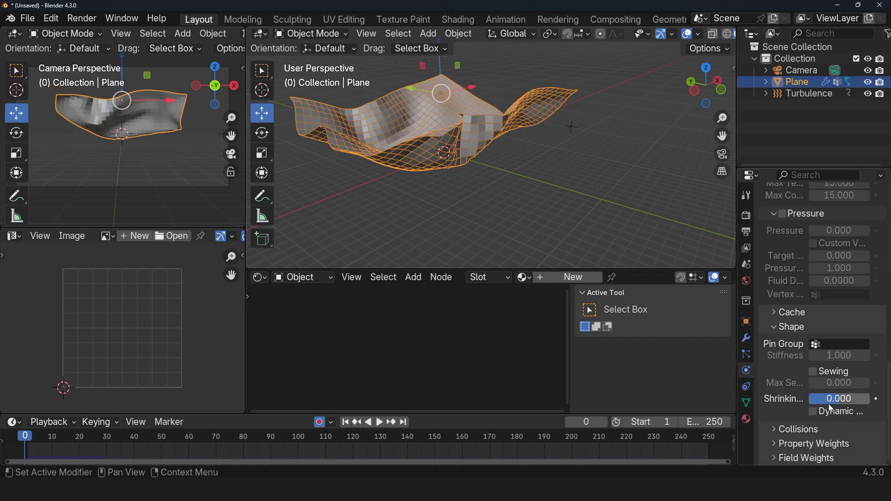
left_click(835, 344)
left_click(719, 361)
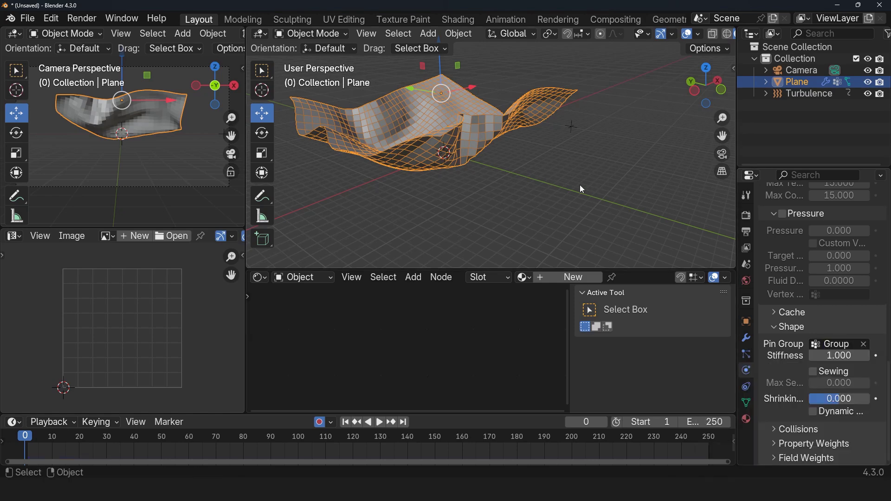
key("space")
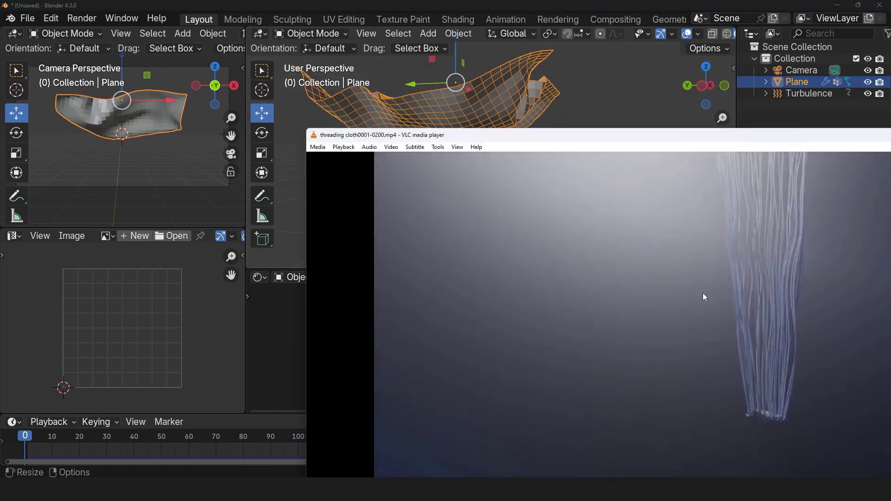
Watch the reference video "threading cloth0001-0200.mp4" full screen in VLC media player and close it
double_click(703, 295)
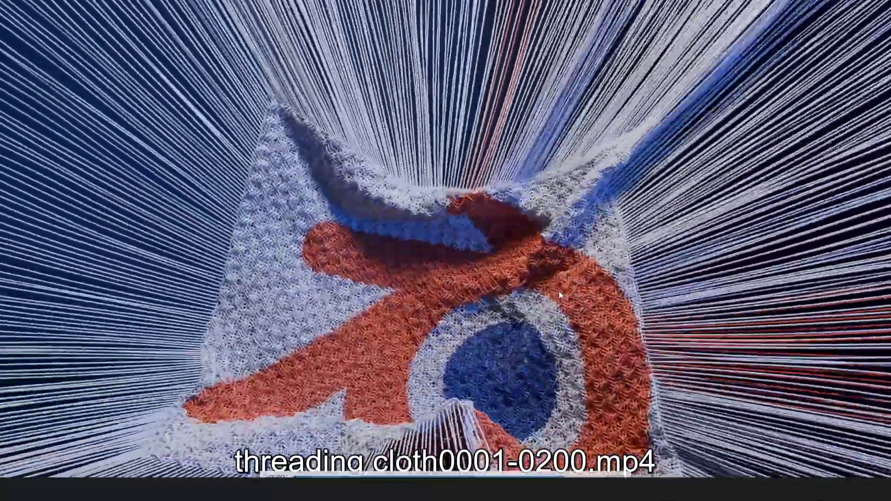
double_click(558, 292)
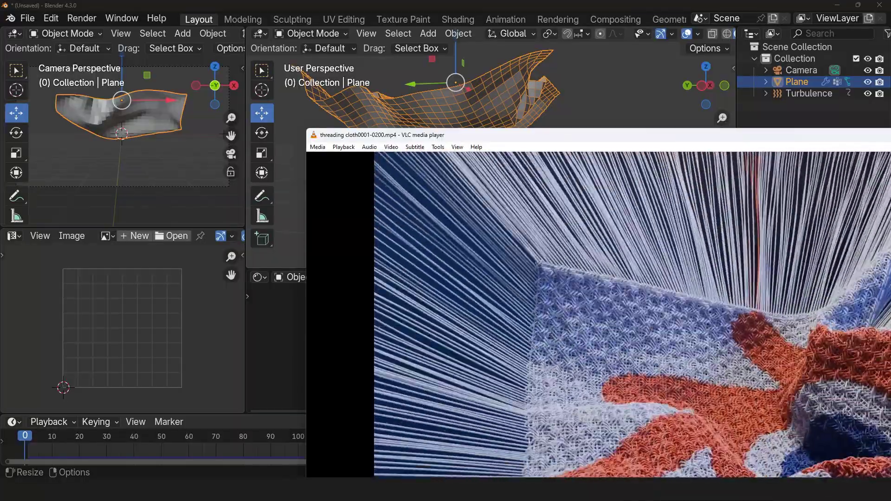
key("alt+F4")
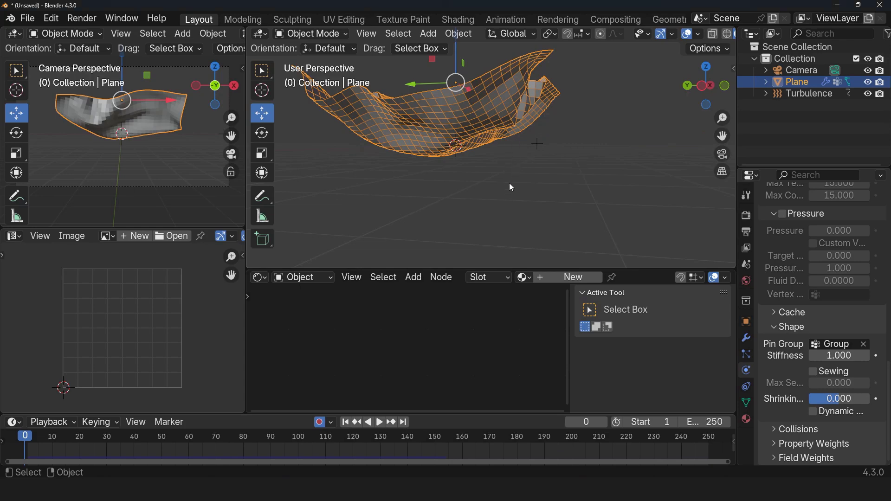
Replay the pinned cloth simulation from a higher angle and check the plane's modifier and physics settings
key("space")
middle_click_drag(507, 184, 514, 219)
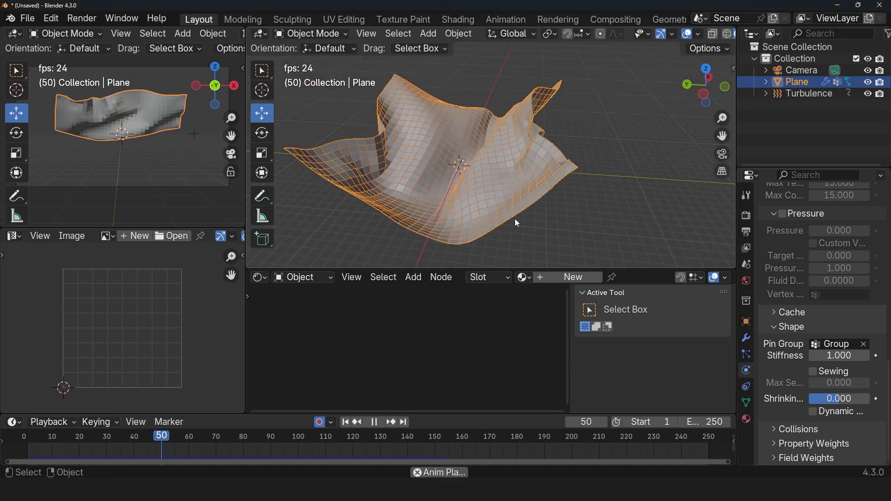
key("Escape")
left_click(746, 338)
left_click(858, 236)
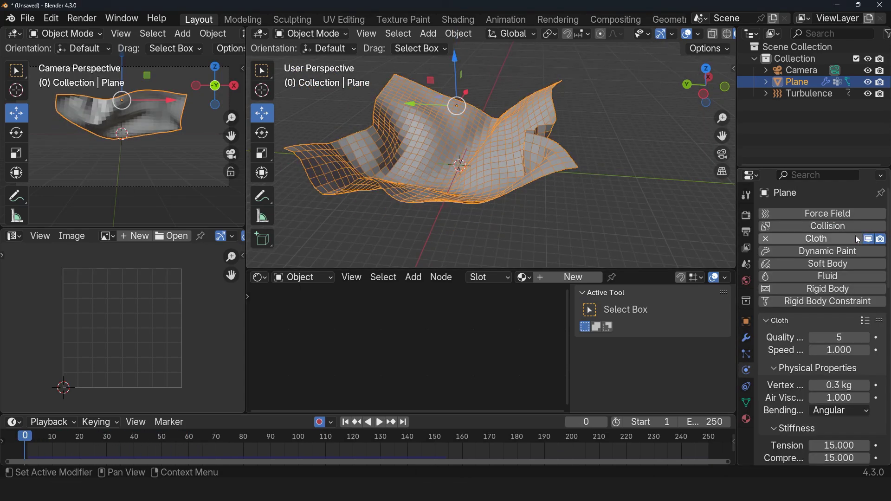
Bake the plane's Cloth simulation cache for frames 1 to 250
scroll(784, 318, "down", 6)
left_click(783, 235)
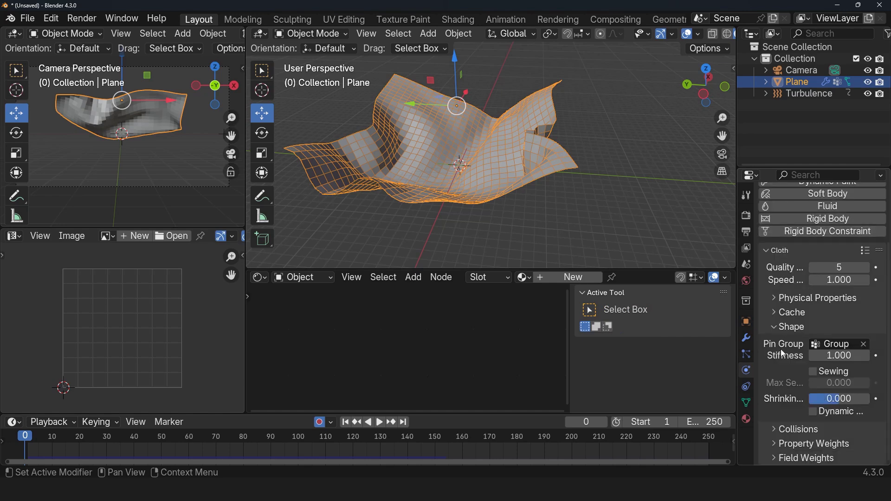
left_click(795, 315)
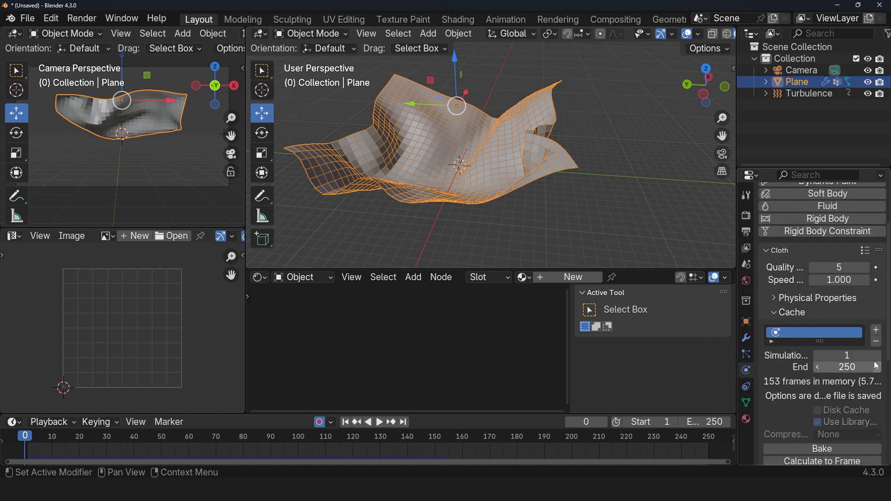
left_click(820, 453)
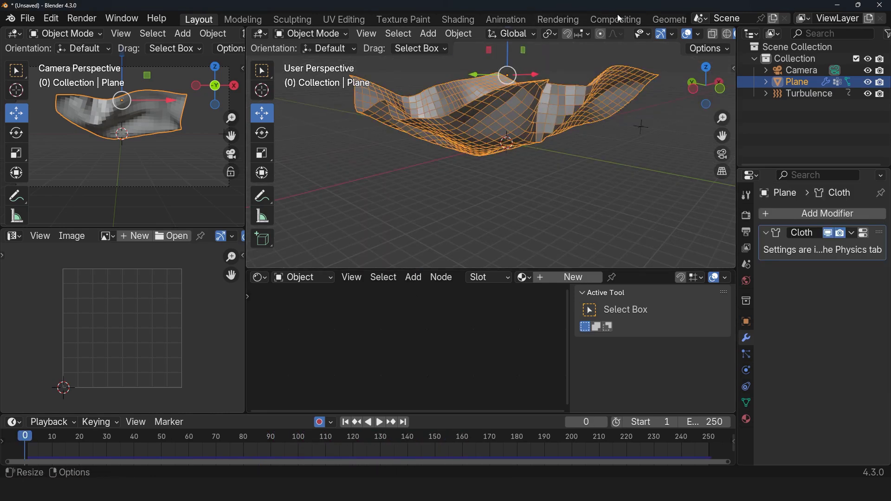
Switch to the Geometry Nodes workspace and create a new node tree on the plane
left_click(663, 19)
left_click(363, 237)
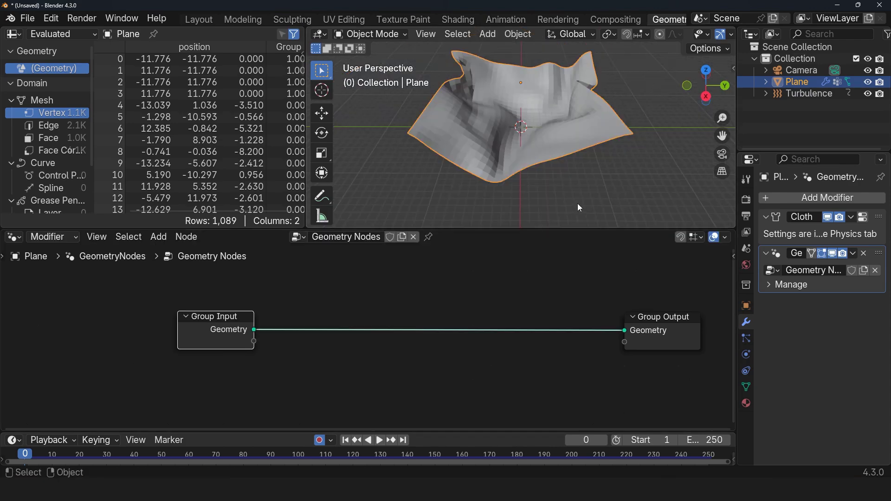
Sketch freehand annotation strokes along the cloth's grid lines in both directions to illustrate the threads
scroll(571, 200, "up", 3)
middle_click_drag(421, 184, 518, 189)
left_click(322, 195)
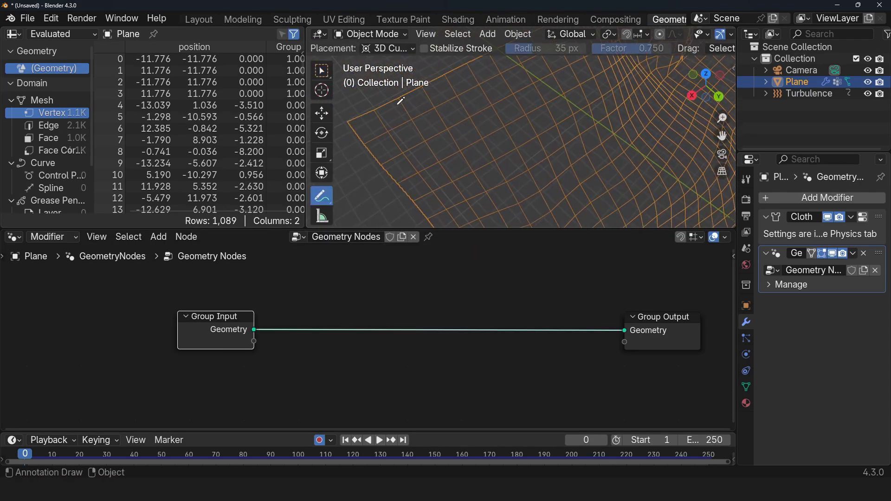
left_click_drag(347, 117, 469, 56)
left_click_drag(364, 143, 508, 79)
left_click_drag(368, 170, 528, 94)
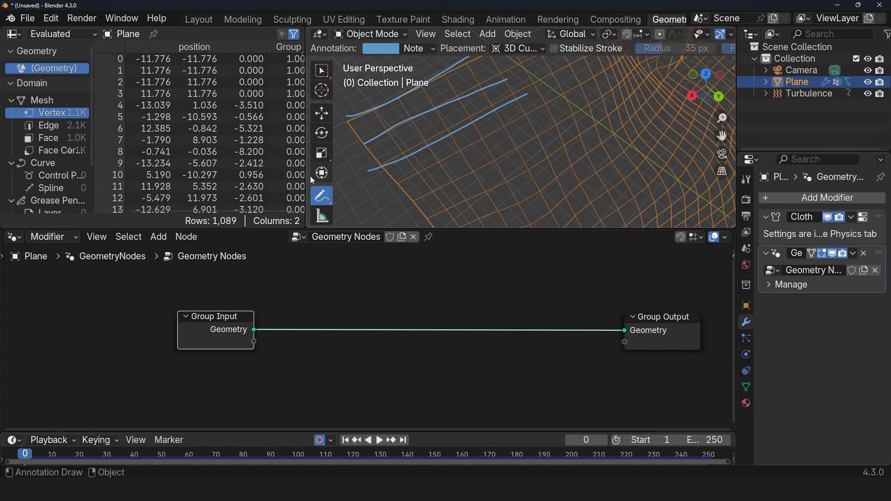
left_click_drag(395, 183, 574, 85)
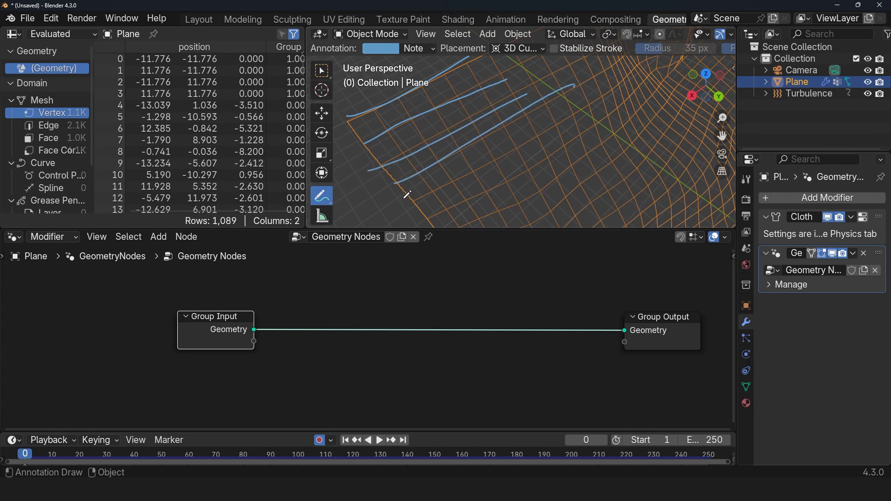
left_click_drag(407, 195, 580, 126)
middle_click_drag(582, 138, 515, 203, "shift")
left_click_drag(500, 113, 539, 205)
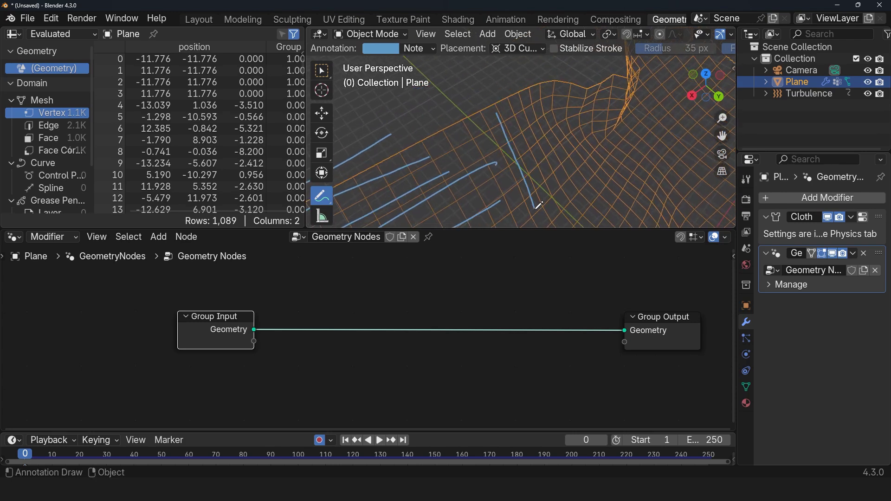
left_click_drag(514, 71, 541, 181)
left_click_drag(531, 58, 572, 167)
middle_click_drag(583, 194, 588, 155)
Delete the "Note" annotation layer from the 3D viewport and return to the Move tool
left_click(419, 49)
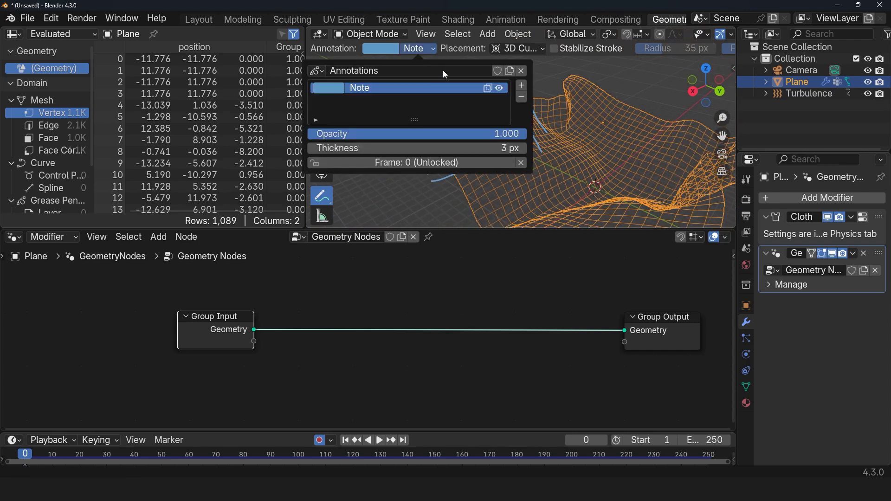
left_click(521, 97)
left_click(322, 113)
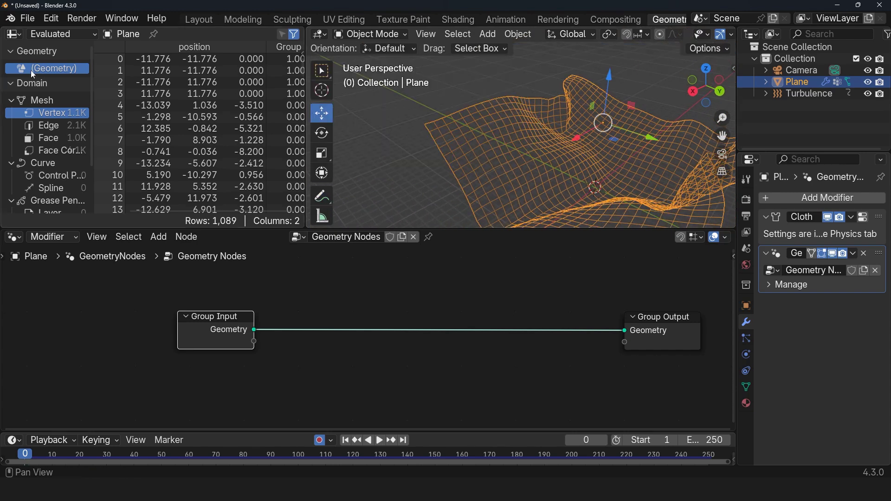
Change the Spreadsheet area to the UV Editor, show all the plane's UVs in Edit Mode, and deselect the UV points
left_click(14, 34)
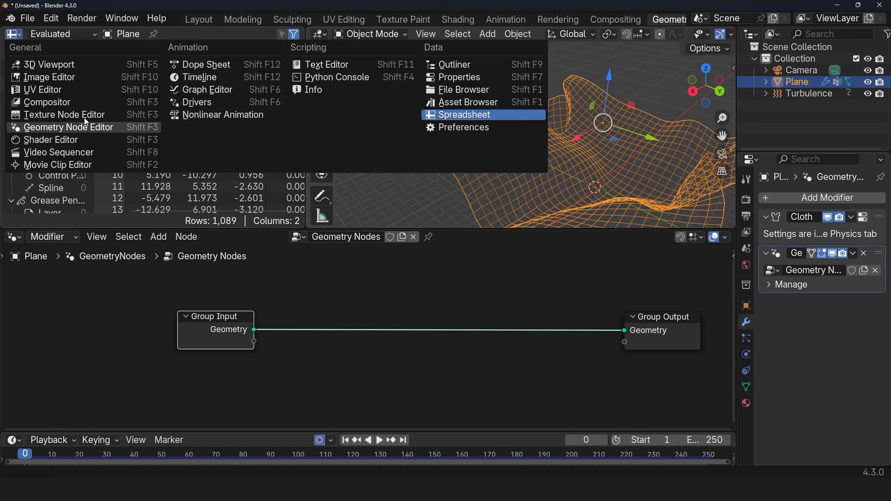
left_click(95, 87)
key("Tab")
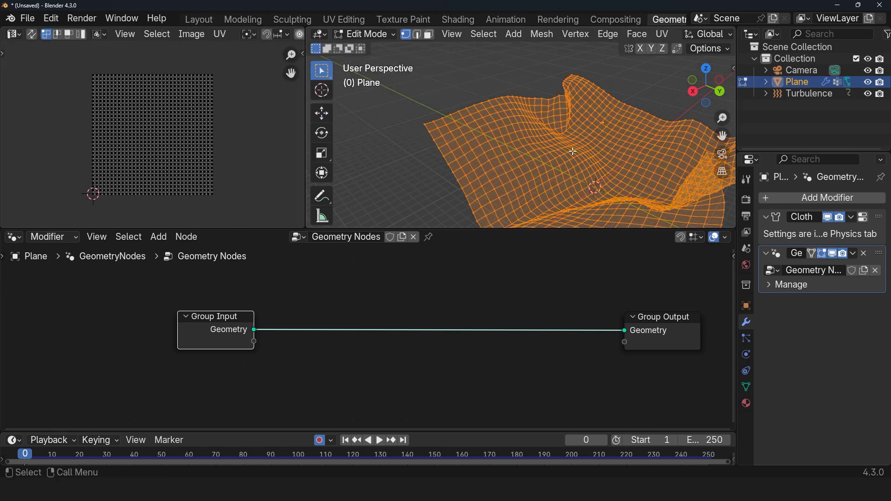
key("a")
scroll(135, 147, "up", 3)
scroll(139, 113, "down", 5)
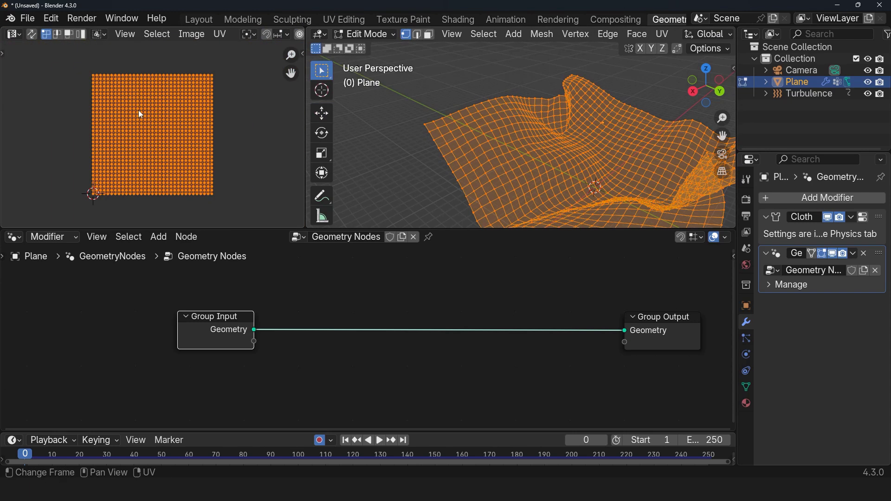
scroll(158, 136, "down", 1)
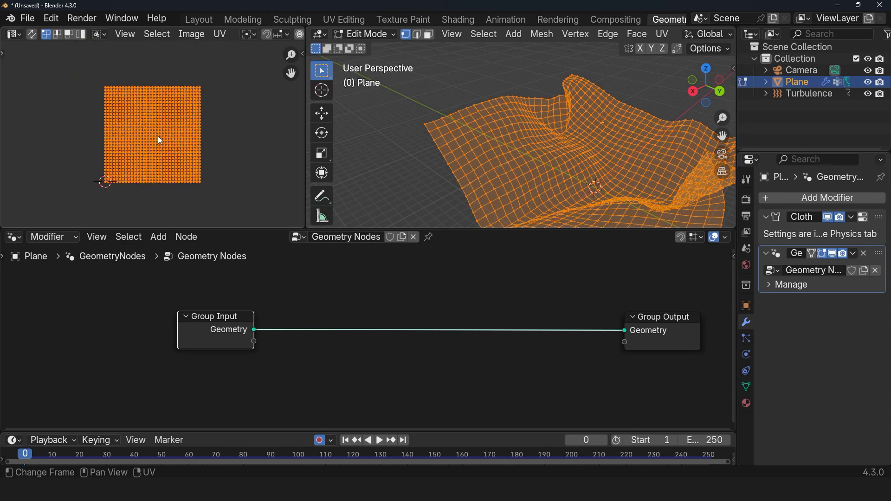
scroll(158, 135, "up", 2)
scroll(158, 136, "up", 2)
key("alt+a")
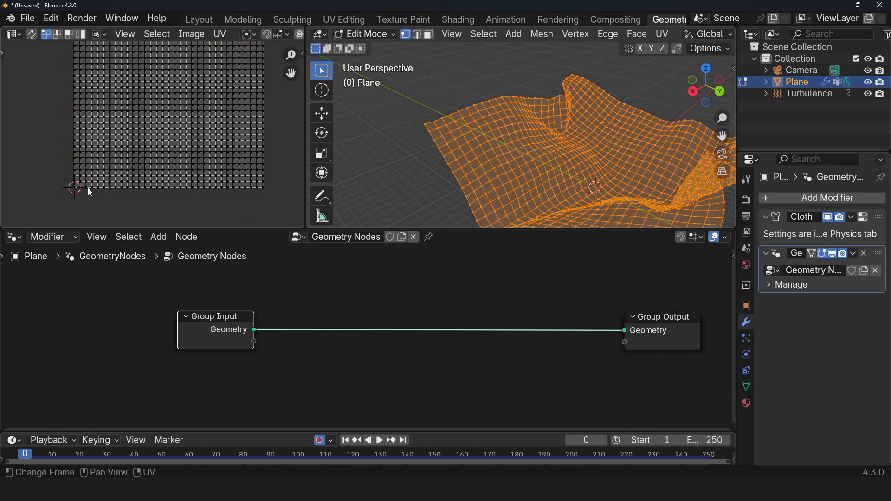
Annotate the enlarged UV grid with six vertical strokes and three horizontal strokes marking the thread directions
key("t")
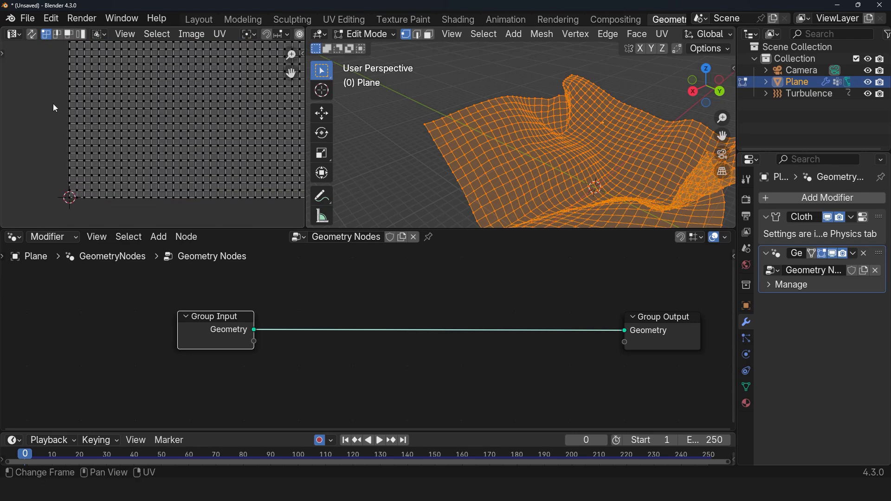
left_click_drag(160, 370, 160, 298)
left_click_drag(181, 303, 178, 358)
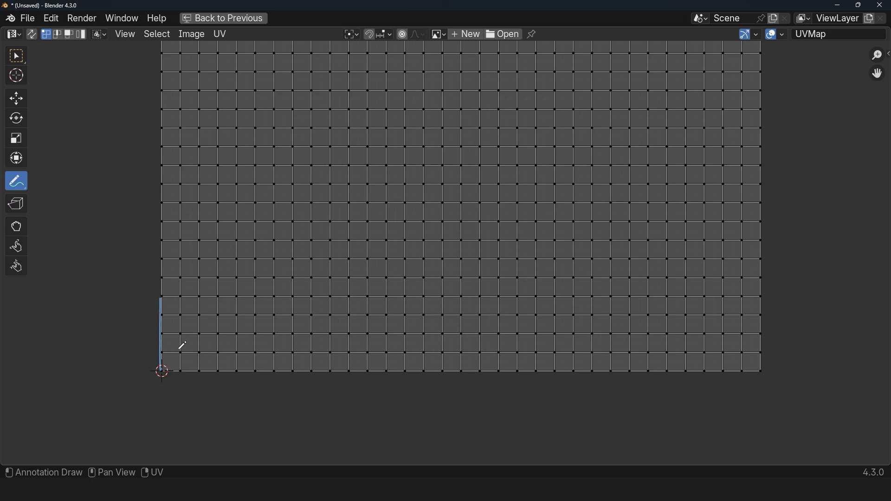
left_click_drag(199, 272, 197, 368)
left_click_drag(215, 370, 215, 276)
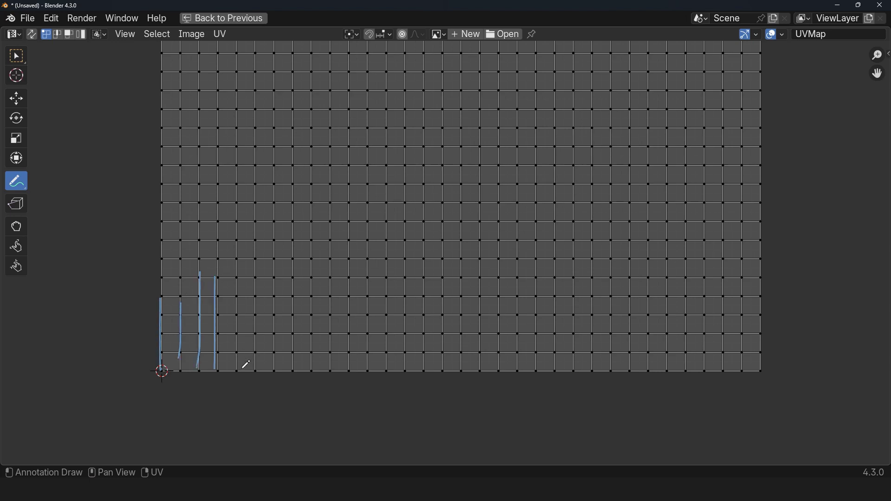
left_click_drag(237, 369, 237, 280)
left_click_drag(258, 356, 256, 285)
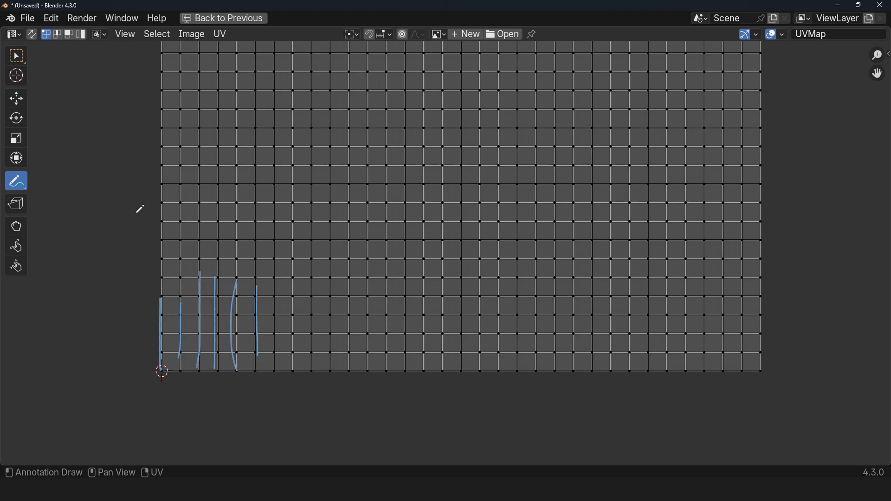
left_click_drag(140, 218, 265, 216)
left_click_drag(139, 242, 315, 241)
left_click_drag(128, 269, 332, 266)
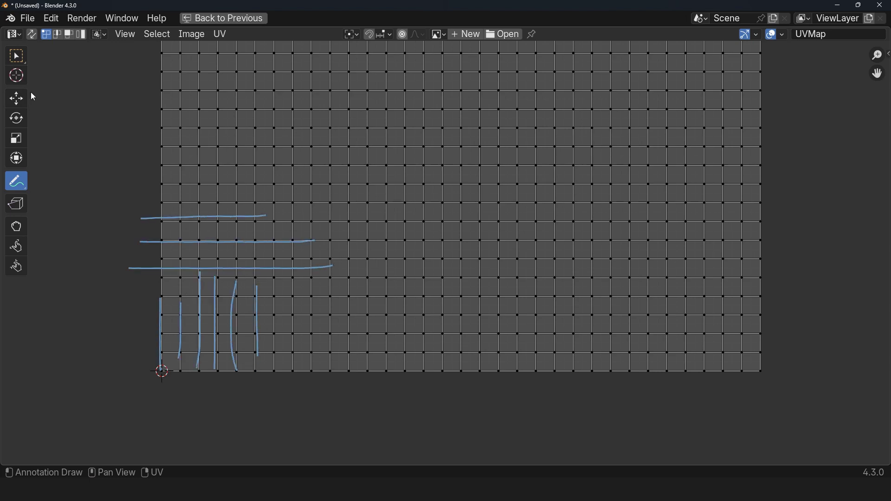
left_click(21, 100)
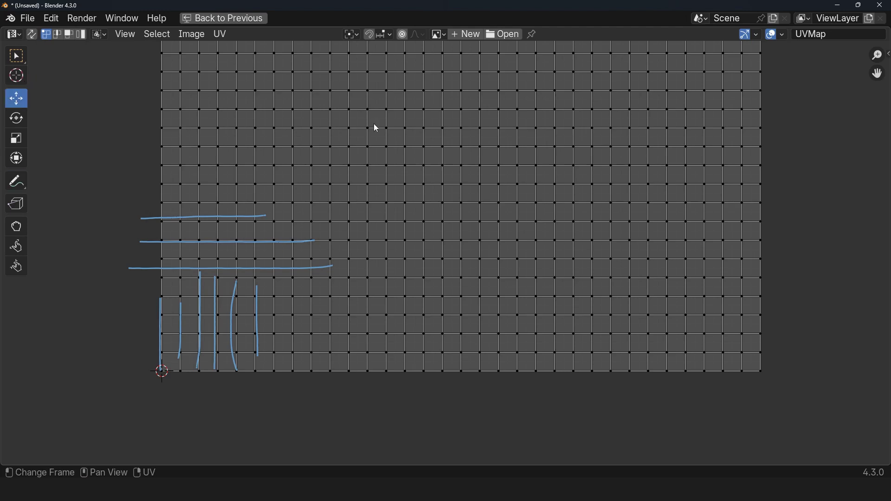
Restore the previous layout, return to Object Mode, and display the plane's UV Maps data
left_click(235, 19)
key("Tab")
middle_click_drag(583, 141, 626, 141)
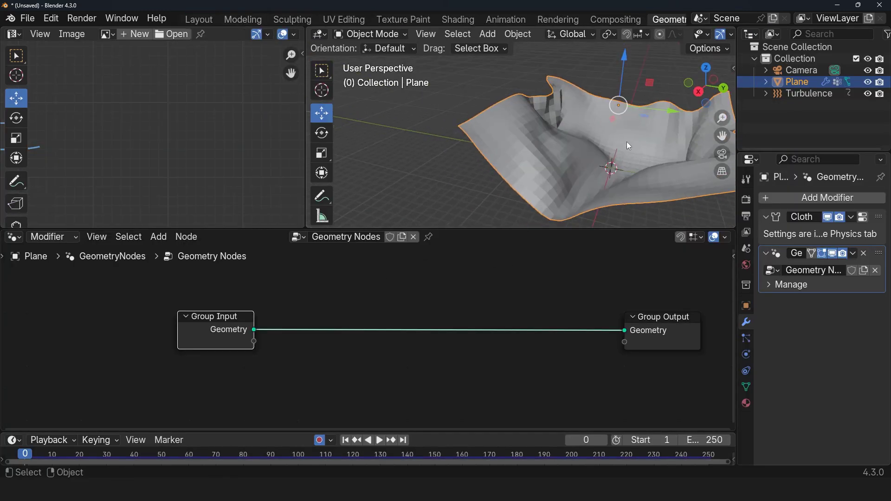
scroll(437, 332, "up", 2)
left_click(745, 387)
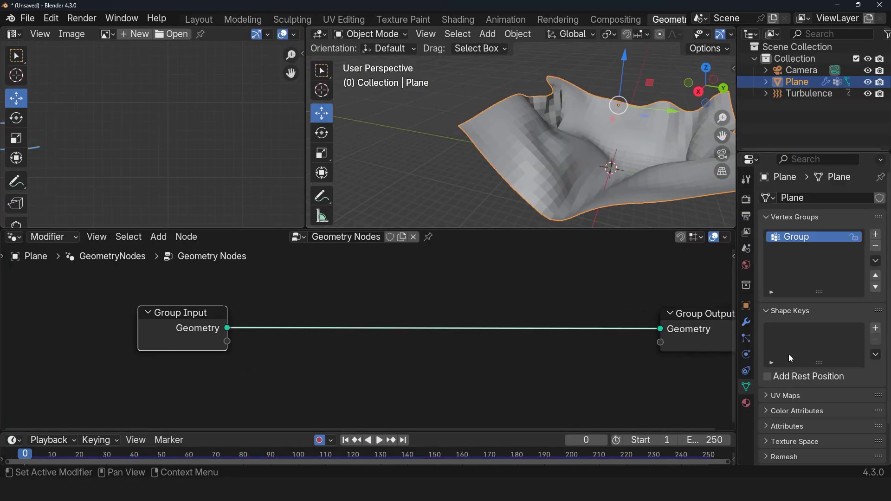
left_click(787, 397)
Add a Named Attribute node of type Vector that reads the UVMap attribute
middle_click_drag(390, 341, 425, 303)
key("shift+a")
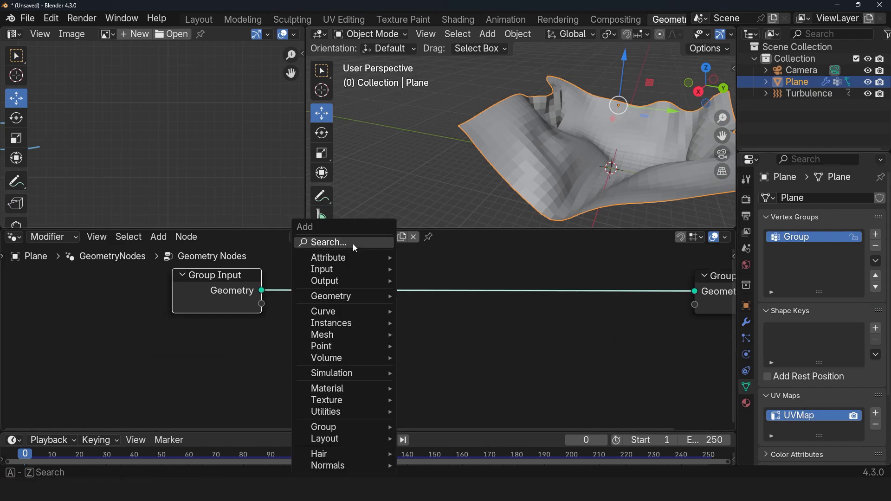
left_click(355, 248)
type("named")
key("Return")
left_click(306, 363)
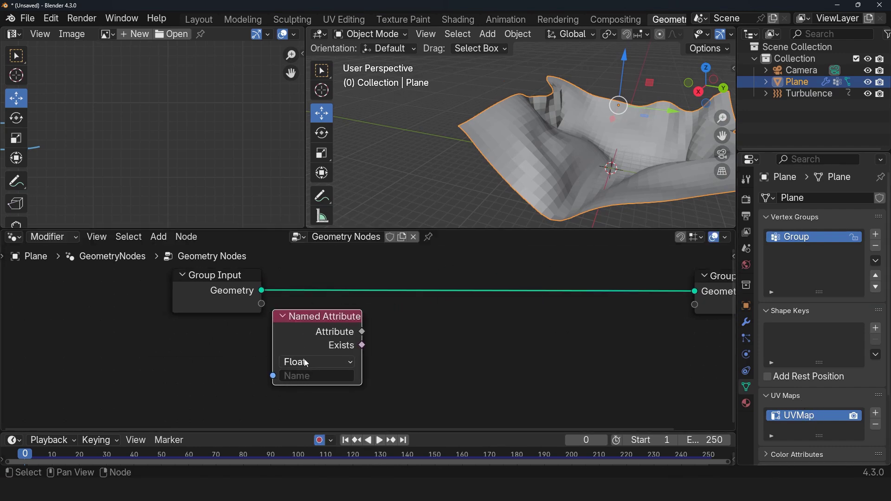
left_click(311, 376)
left_click(340, 257)
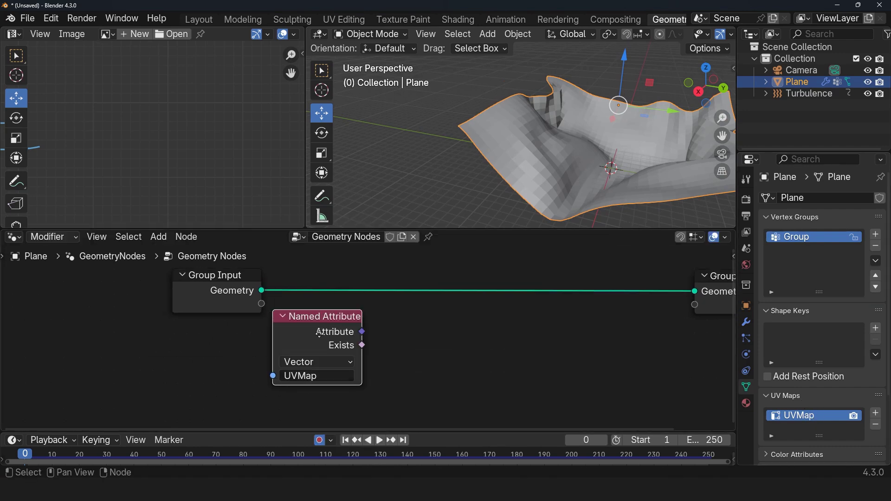
Preview the UVMap attribute on the cloth through a Viewer node and arrange the nodes
left_click_drag(326, 336, 222, 358)
left_click(222, 358, "ctrl+shift")
left_click_drag(382, 391, 535, 320)
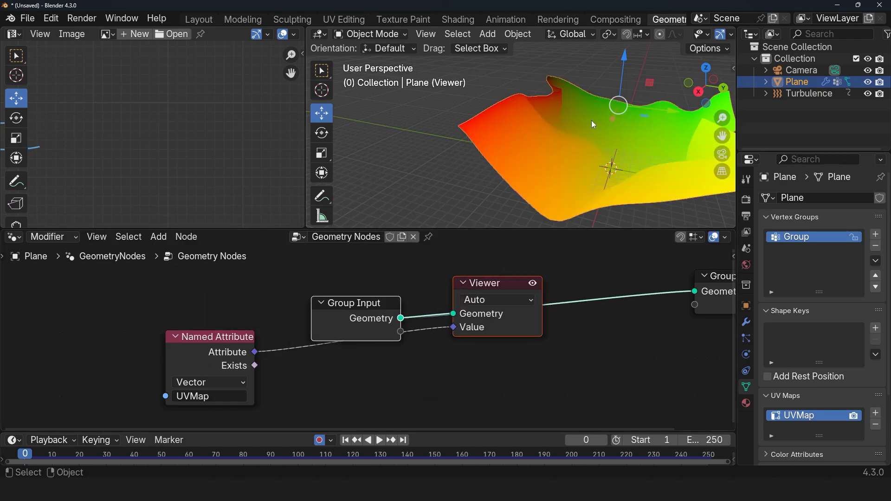
left_click(503, 339)
left_click_drag(343, 325, 171, 281)
Add a Separate XYZ node fed by the Named Attribute node's Attribute output
scroll(221, 308, "down", 1)
scroll(278, 306, "down", 1)
key("shift+a")
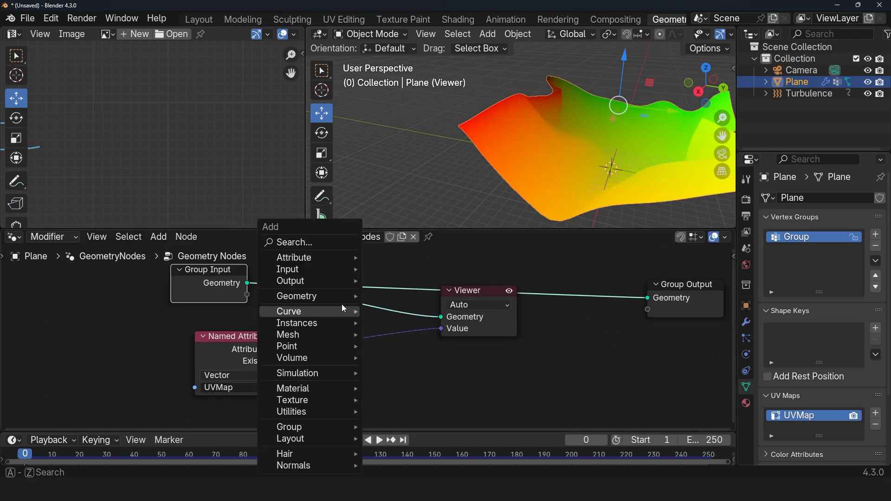
left_click(326, 246)
type("x")
left_click(437, 278)
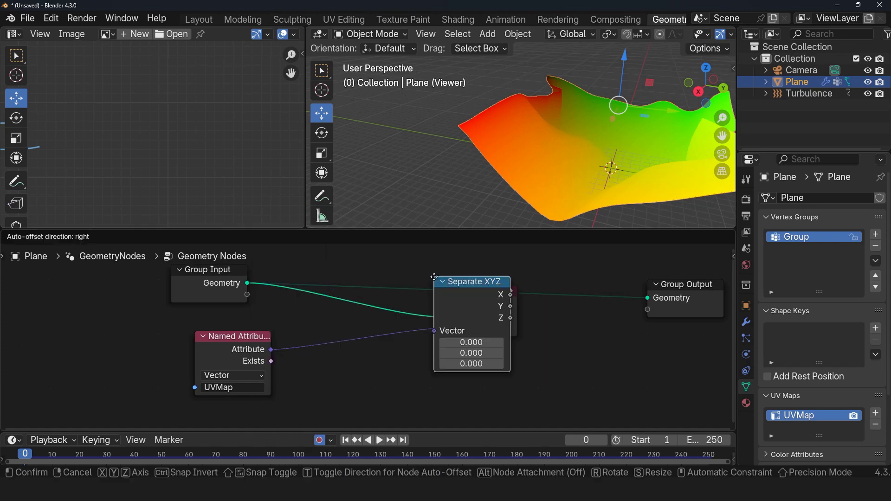
left_click(295, 344)
Preview the Separate XYZ node's Y output on the cloth through the Viewer node
middle_click_drag(464, 186, 662, 160)
left_click(357, 364, "ctrl+shift")
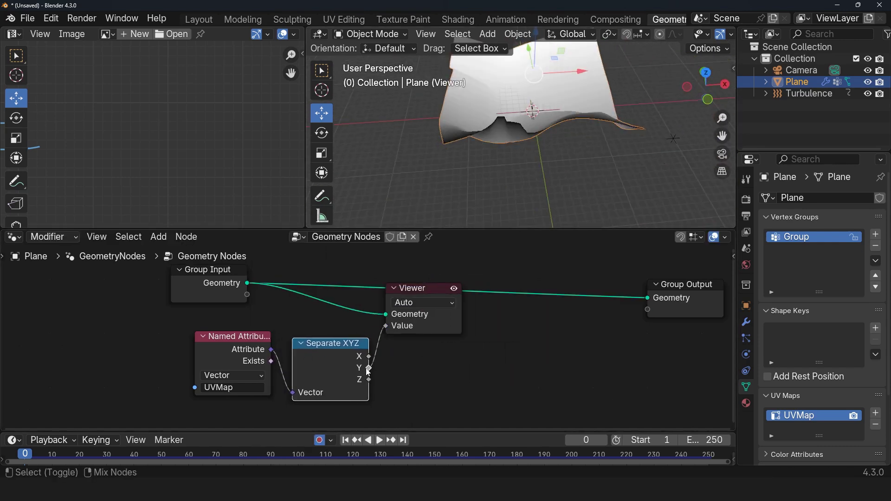
middle_click_drag(436, 148, 498, 152)
middle_click_drag(639, 177, 615, 122, "shift")
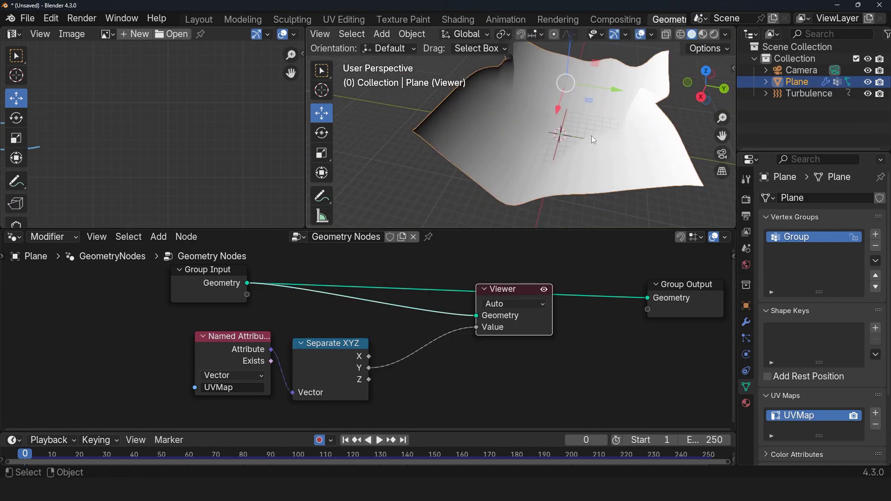
Show the wireframe over the shaded cloth in the 3D viewport
key("q")
left_click(577, 132)
scroll(532, 141, "up", 3)
middle_click_drag(532, 141, 696, 39)
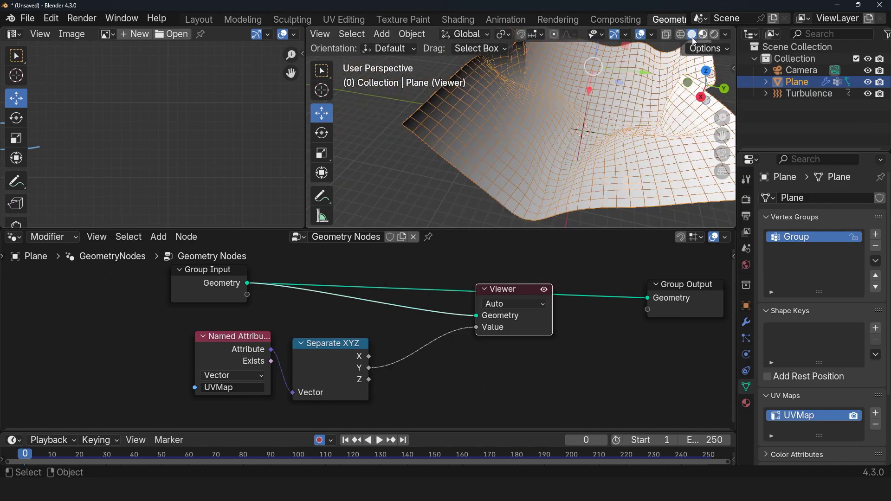
Turn on the Viewer node's attribute text overlay and inspect the Y values along the cloth's edge
left_click(652, 34)
left_click(588, 289)
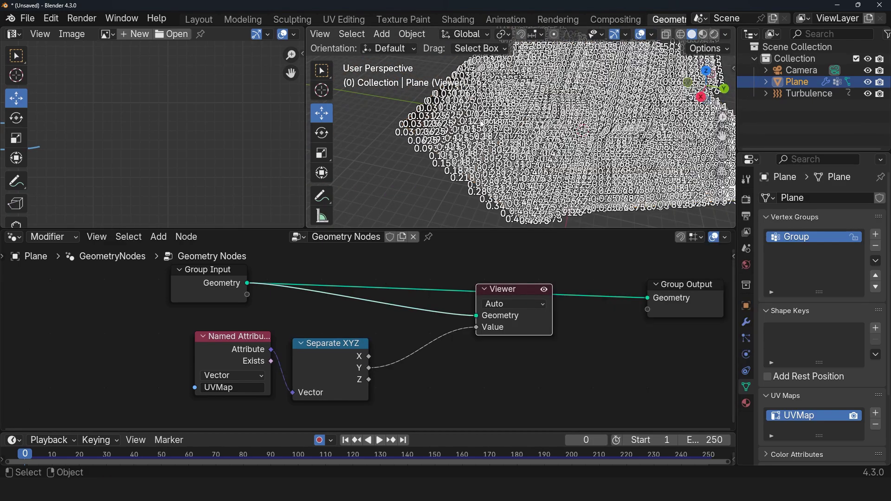
scroll(534, 194, "up", 3)
middle_click_drag(531, 190, 541, 177)
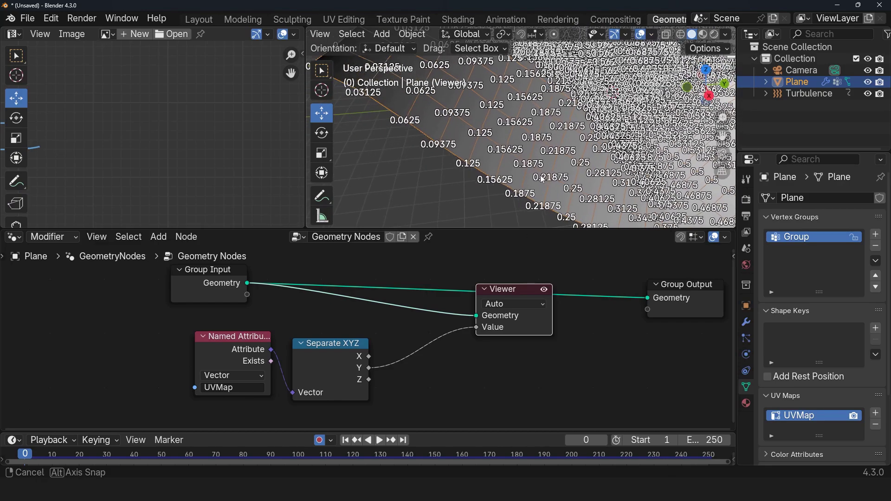
scroll(541, 176, "down", 2)
scroll(541, 175, "up", 3)
scroll(633, 195, "down", 1)
scroll(638, 200, "down", 4)
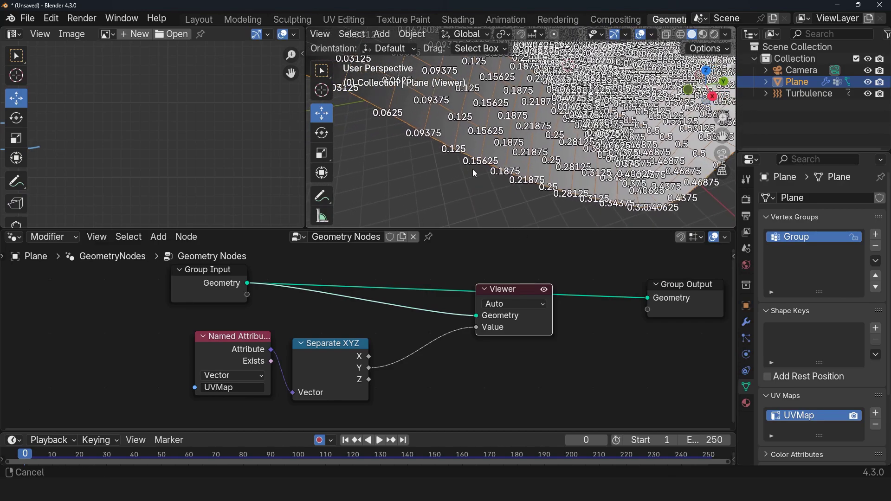
Examine the displayed Y values across the cloth, from the near corner over to the opposite edge
scroll(530, 139, "up", 4)
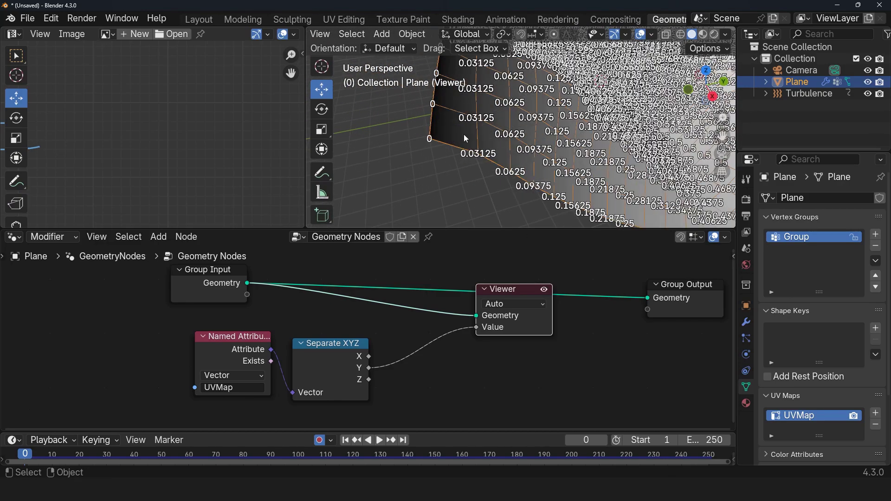
scroll(464, 136, "down", 4)
middle_click_drag(463, 135, 309, 204, "shift")
scroll(697, 64, "up", 3)
middle_click_drag(698, 64, 606, 203, "shift")
scroll(607, 202, "up", 4)
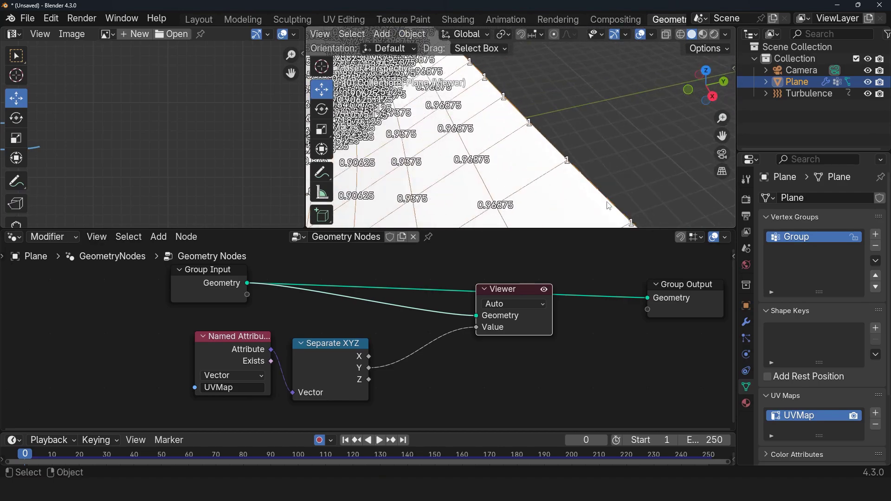
scroll(689, 155, "down", 4)
mouse_move(689, 155)
middle_mouse_down()
mouse_move(663, 153)
mouse_move(700, 155)
middle_mouse_up()
scroll(700, 155, "down", 3)
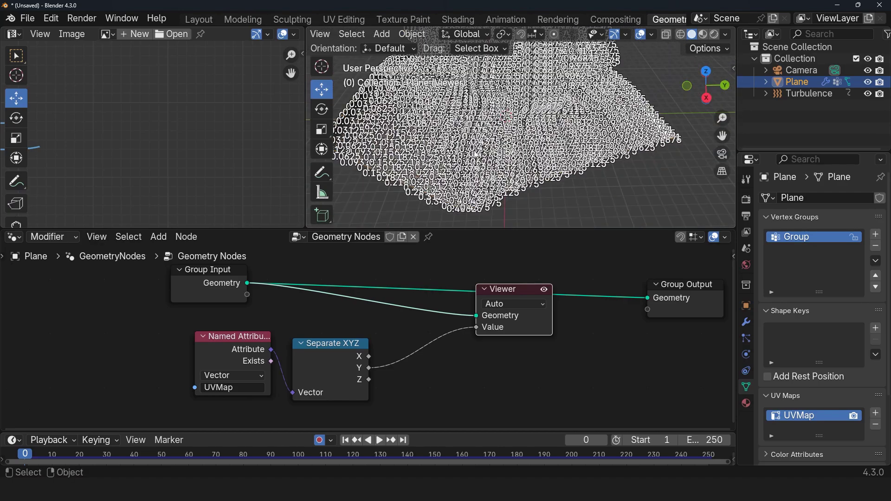
Add a Decimate modifier to the plane and place it between the Cloth and Geometry Nodes modifiers
left_click(746, 321)
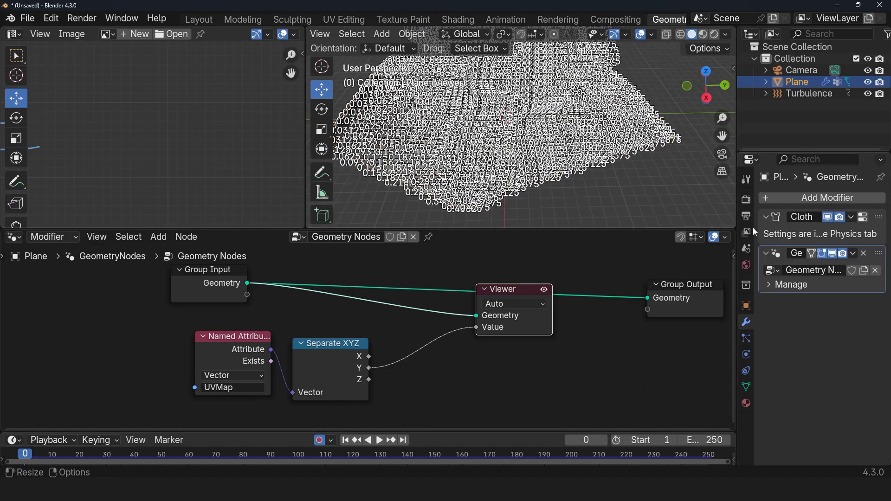
left_click(830, 202)
type("de")
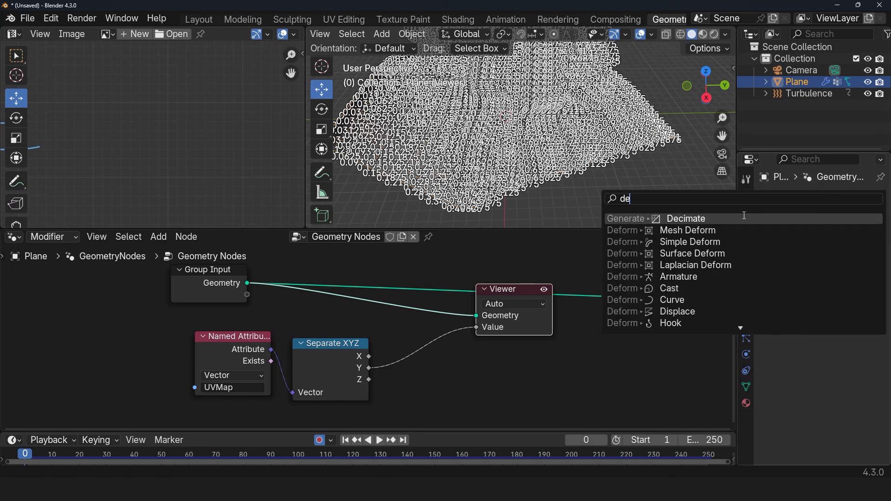
key("Return")
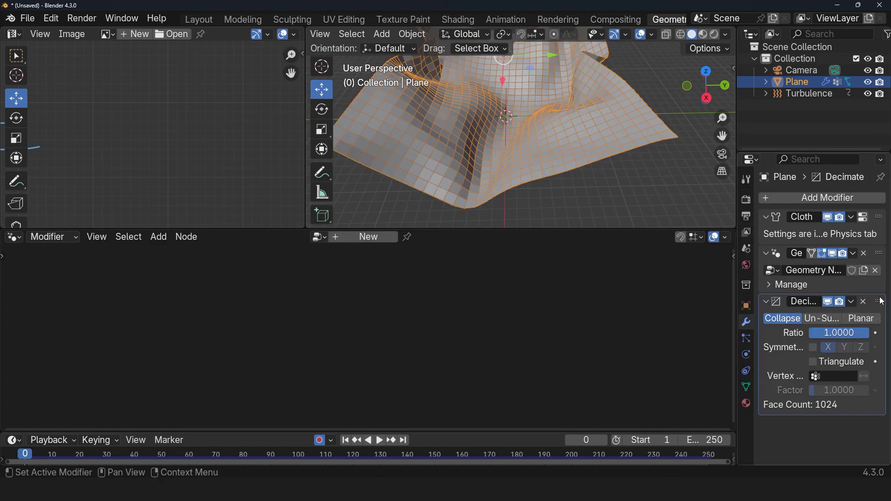
left_click_drag(882, 302, 880, 254)
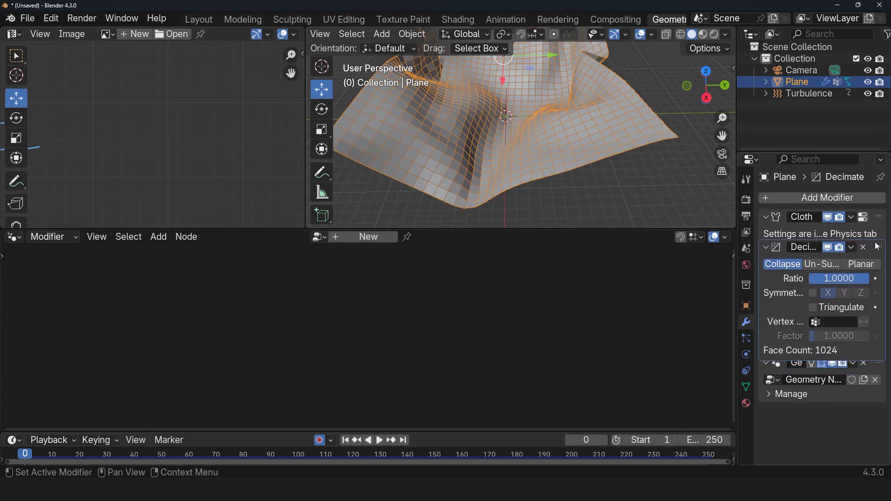
Switch the Decimate modifier to Un-Subdivide and set its iterations to 4
left_click(831, 269)
left_click(864, 284)
left_click(864, 284)
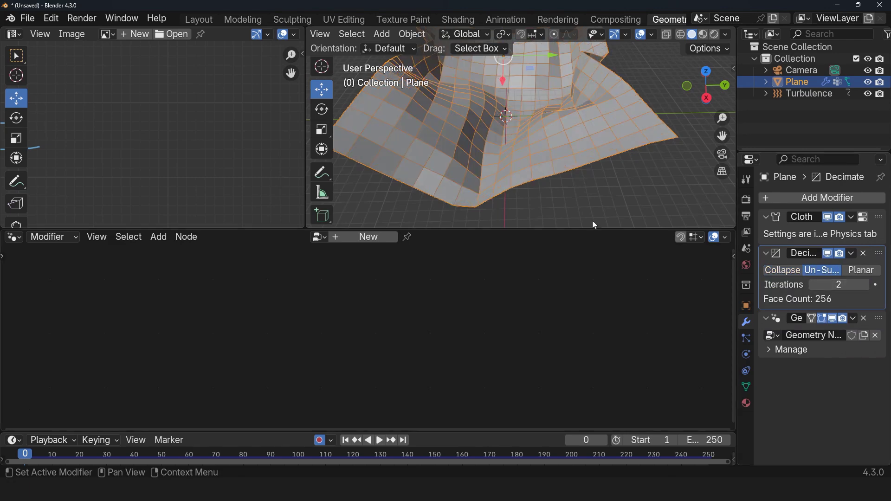
middle_click_drag(485, 157, 549, 168, "shift")
left_click(865, 285)
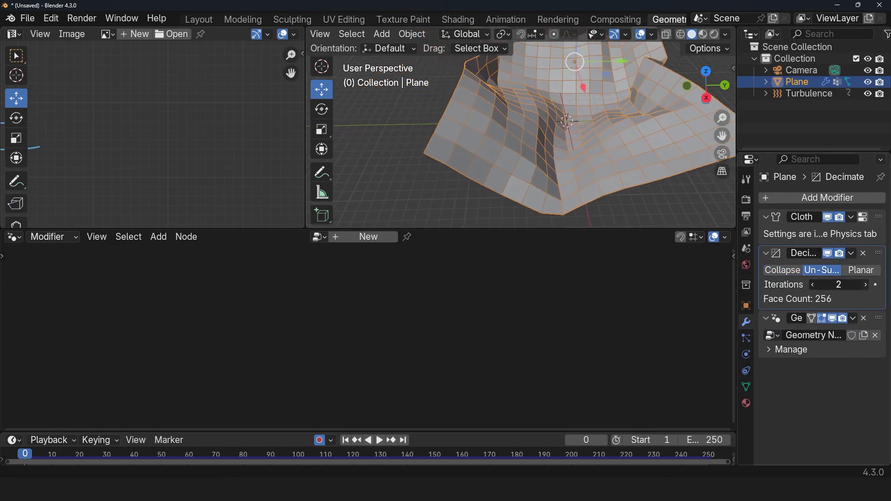
left_click(866, 284)
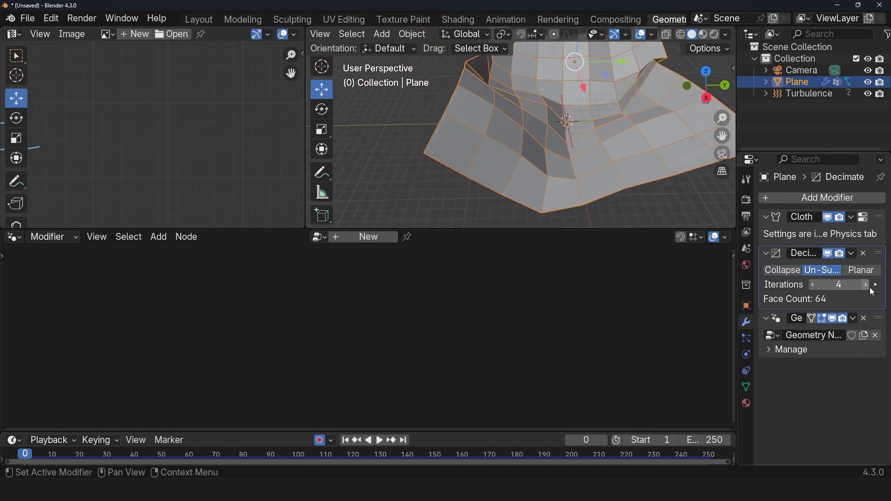
Make the Geometry Nodes modifier active again, restore the Viewer preview and examine the Y values on the decimated cloth
left_click(849, 342)
left_click(541, 290)
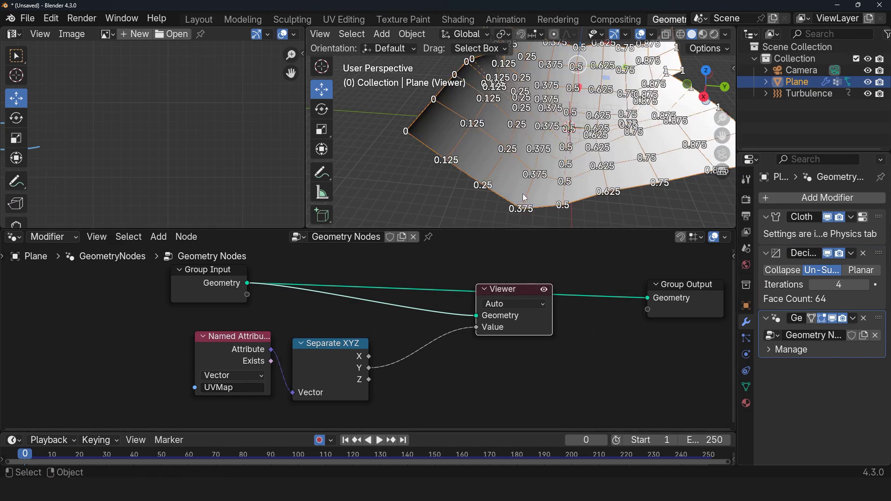
mouse_move(523, 197)
middle_mouse_down()
mouse_move(535, 190)
mouse_move(522, 172)
mouse_move(545, 189)
middle_mouse_up()
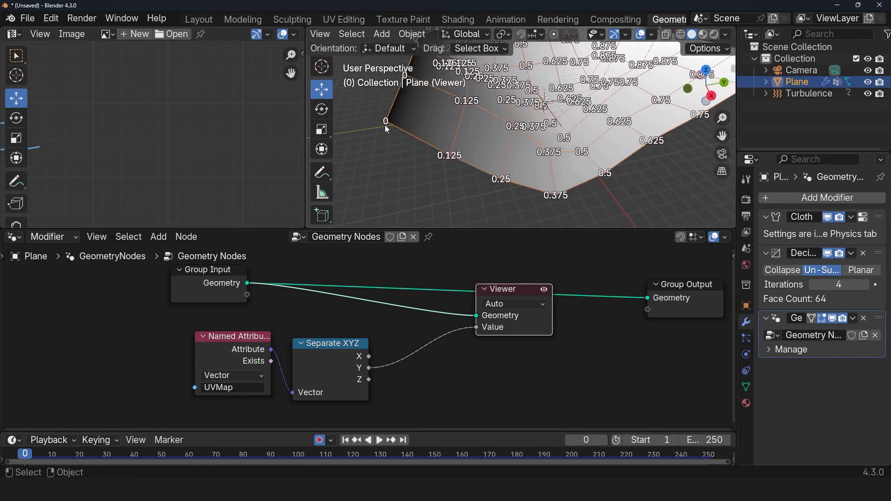
middle_click_drag(543, 136, 470, 156)
scroll(470, 175, "up", 2)
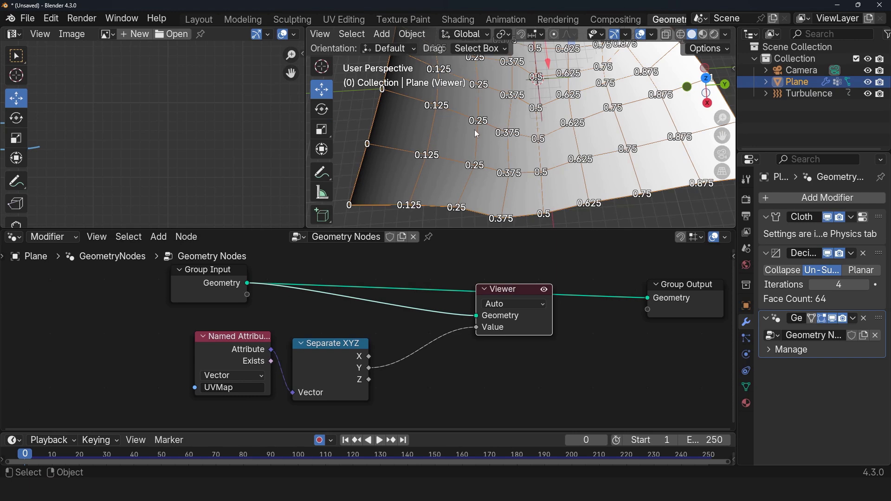
middle_click_drag(543, 172, 577, 186)
Mark the successive vertices along the cloth's front edge with freehand annotation strokes
left_click(322, 172)
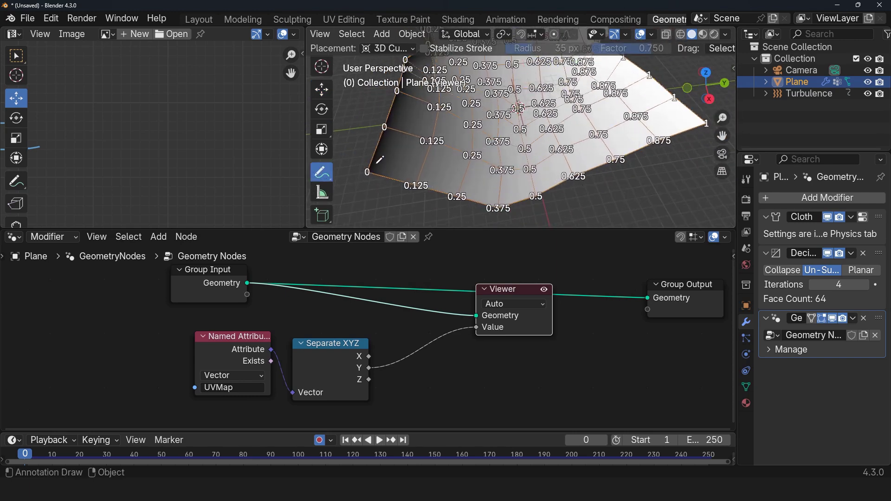
left_click_drag(369, 168, 500, 216)
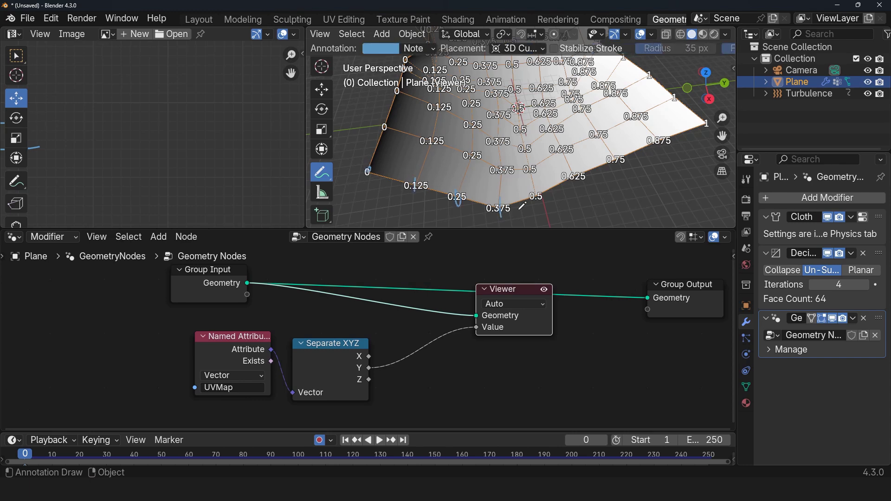
left_click_drag(534, 191, 538, 206)
left_click_drag(565, 173, 570, 190)
left_click_drag(526, 330, 572, 322)
Insert a Map Range node between the Separate XYZ node's Y output and the Viewer's Value input
middle_click_drag(482, 358, 512, 332)
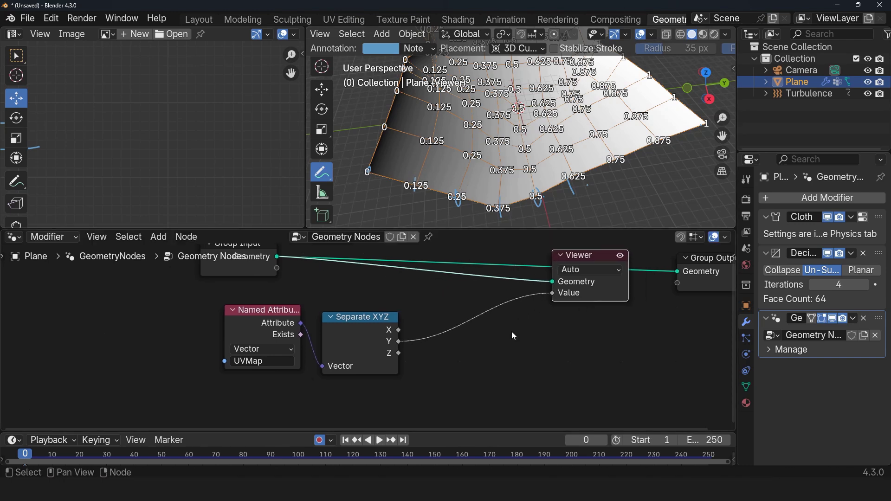
key("shift+a")
left_click(454, 243)
type("ra")
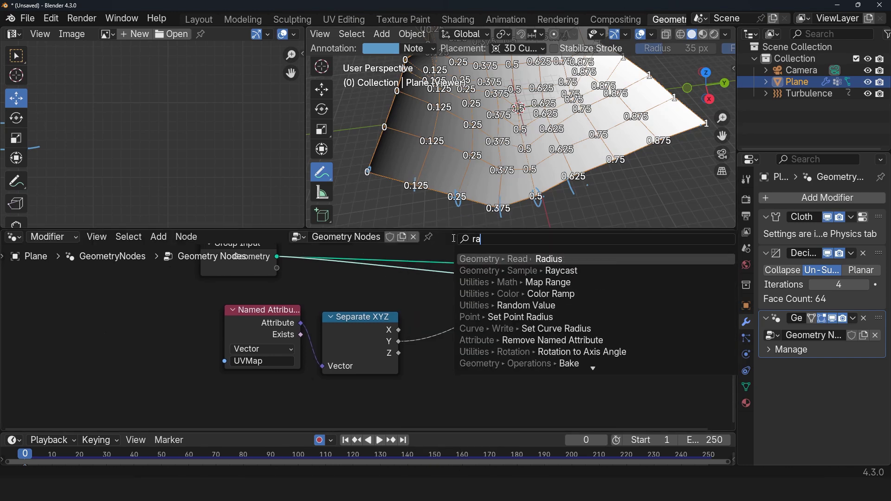
key("ctrl+a")
type("map")
key("Return")
left_click(454, 304)
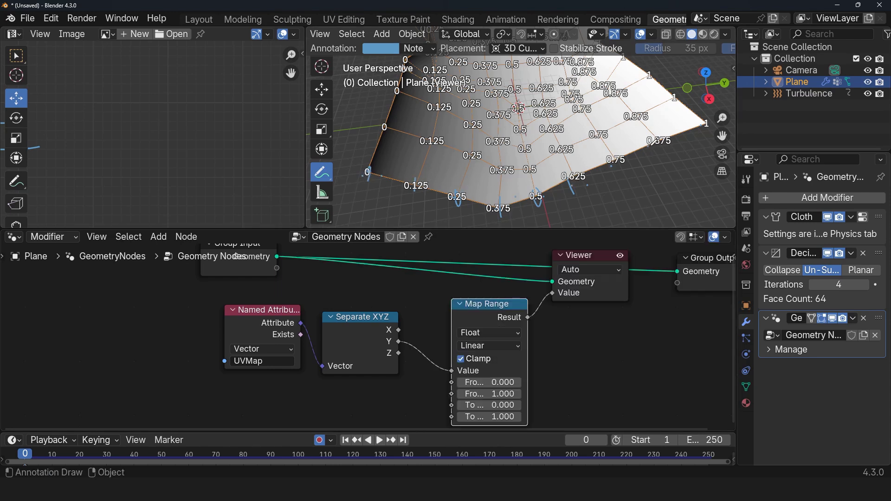
Set the Map Range node's From Max to 1 and To Max to 9
middle_click_drag(577, 336, 587, 314)
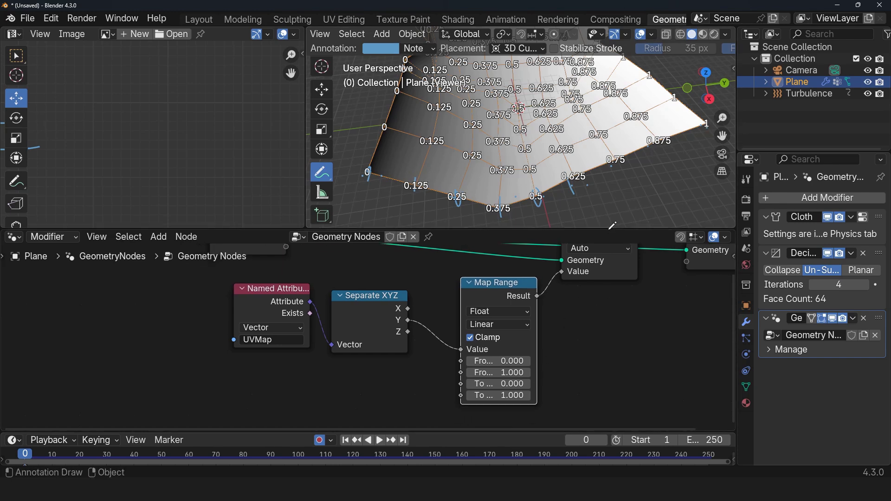
left_click(507, 371)
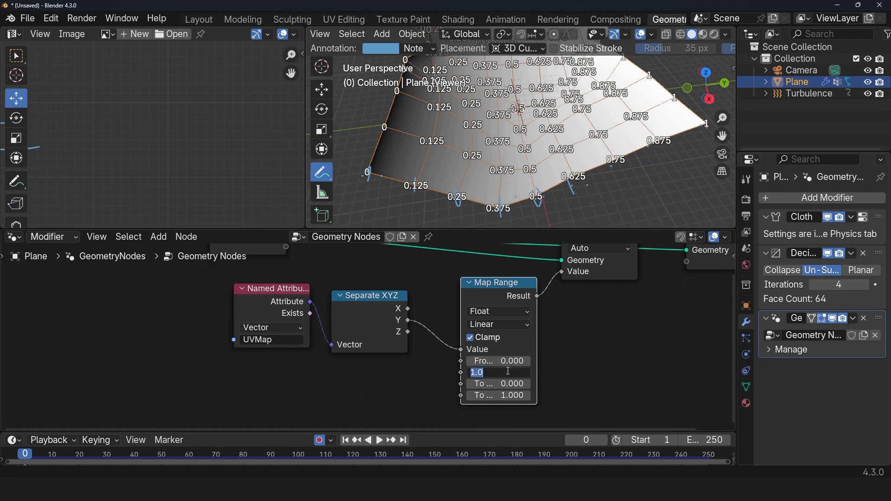
type("1")
key("Return")
left_click(515, 395)
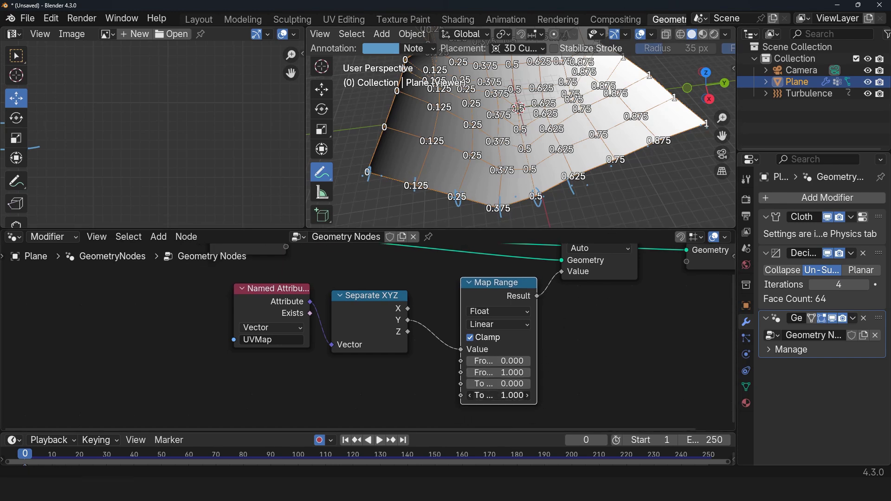
type("9")
key("Return")
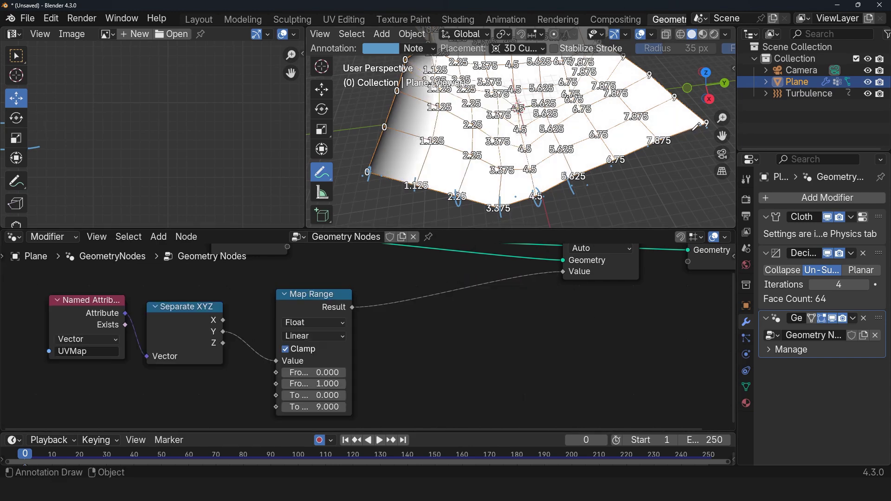
Insert a Math node between Map Range and the Viewer and set its operation to Round
middle_click_drag(453, 319, 471, 316)
scroll(385, 287, "right", 1)
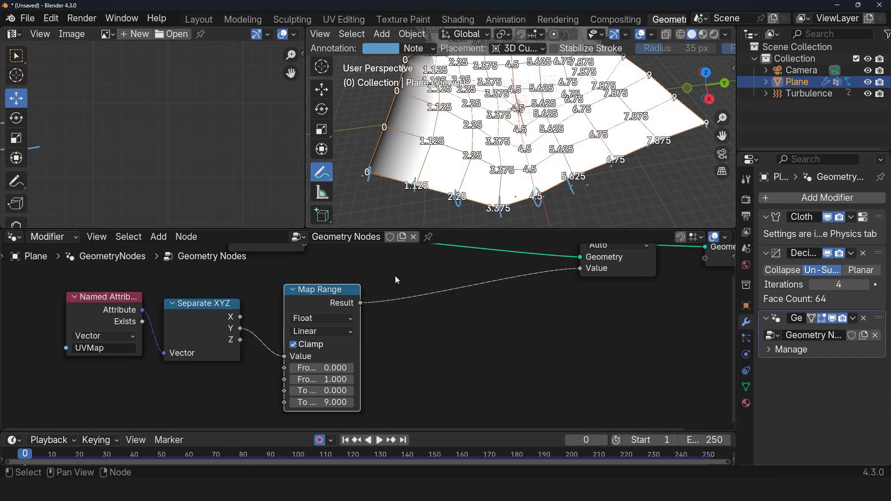
key("shift+a")
left_click(426, 242)
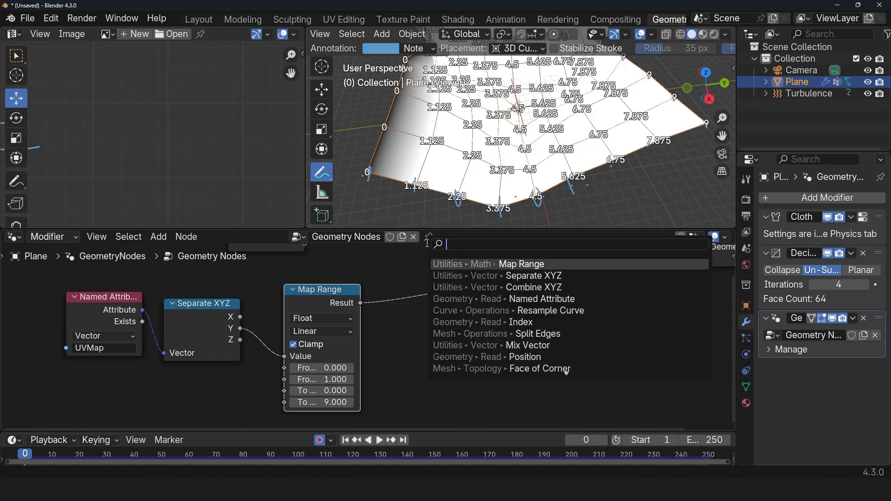
type("math")
key("Return")
left_click(466, 301)
left_click(465, 302)
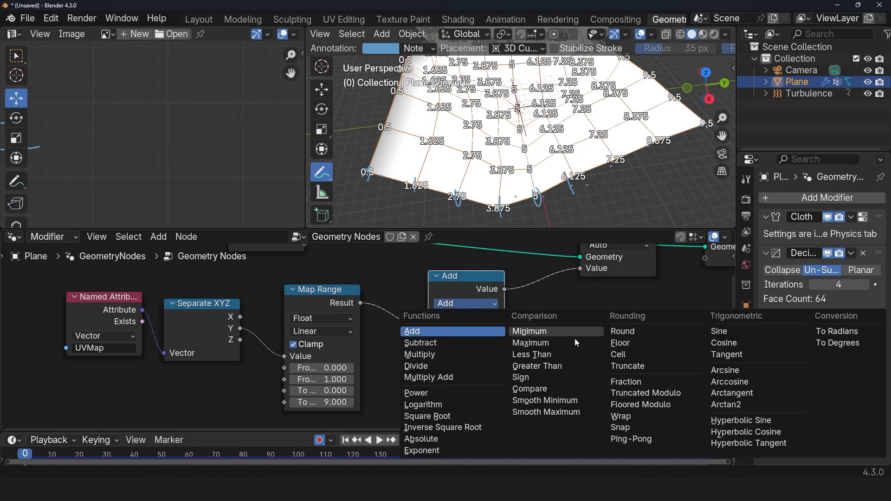
left_click(647, 333)
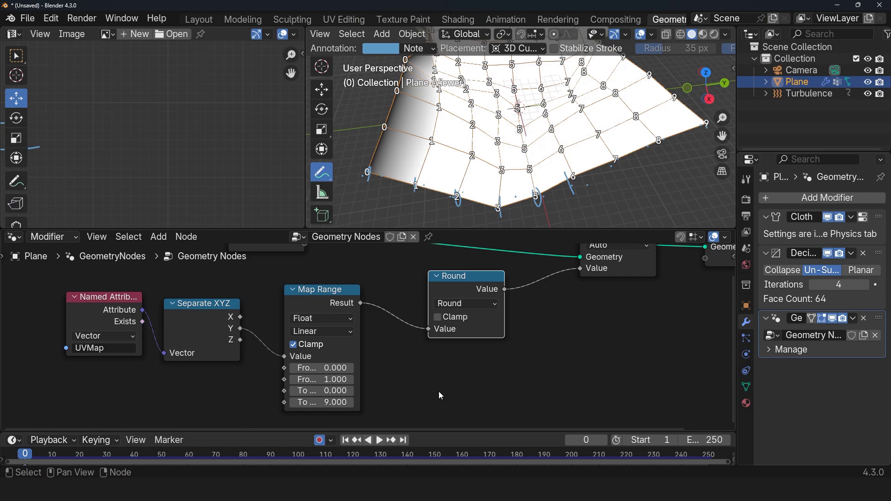
Change the Math node's operation to Floor
left_click(562, 313)
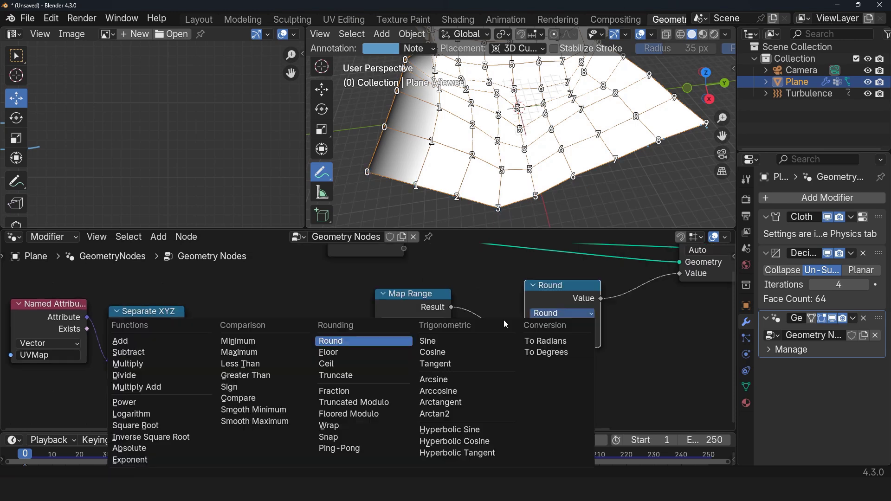
left_click(333, 354)
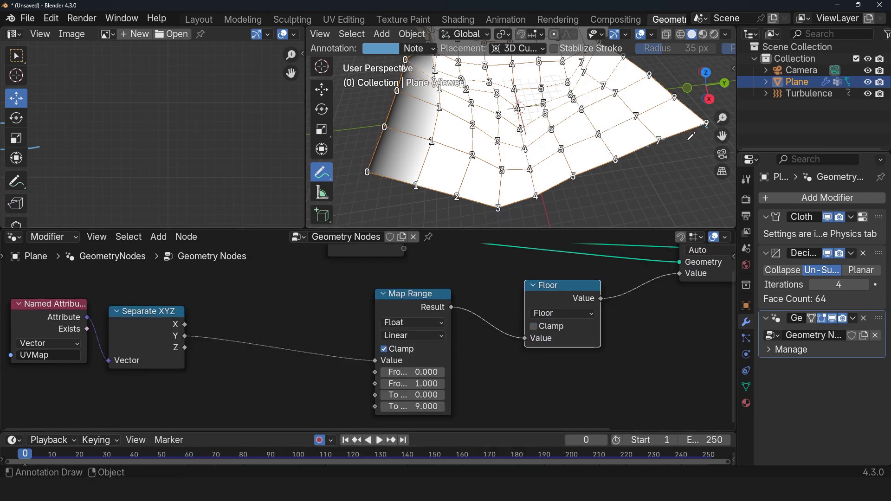
scroll(559, 361, "down", 2)
left_click_drag(402, 317, 387, 323)
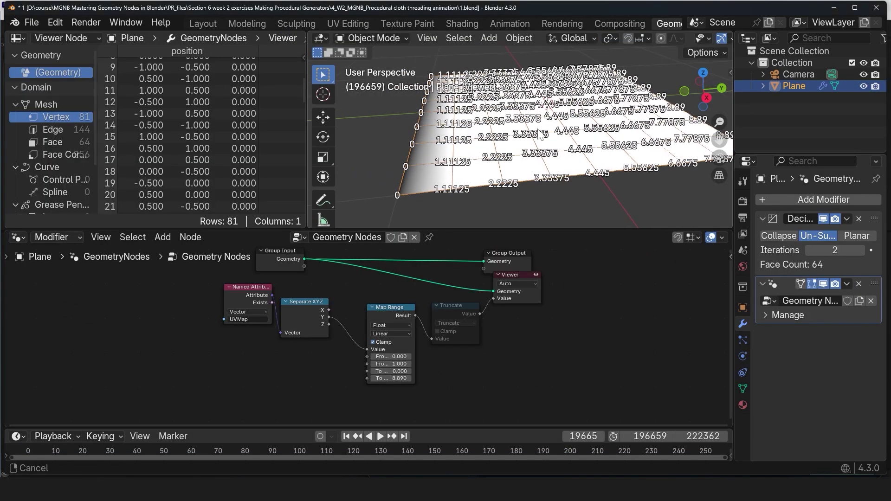
Unmute the Math node after Map Range and choose Truncate as its operation
middle_click_drag(540, 134, 533, 139)
middle_click_drag(573, 171, 551, 132, "shift")
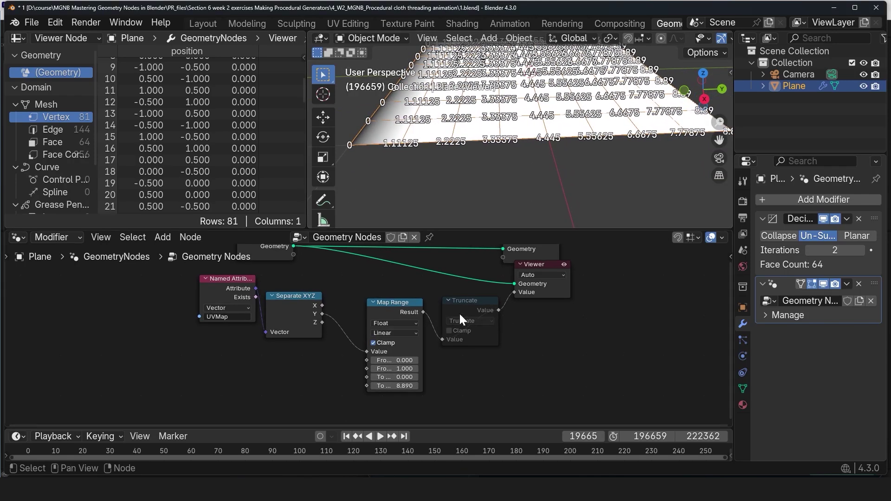
left_click(458, 310)
key("m")
left_click(477, 321)
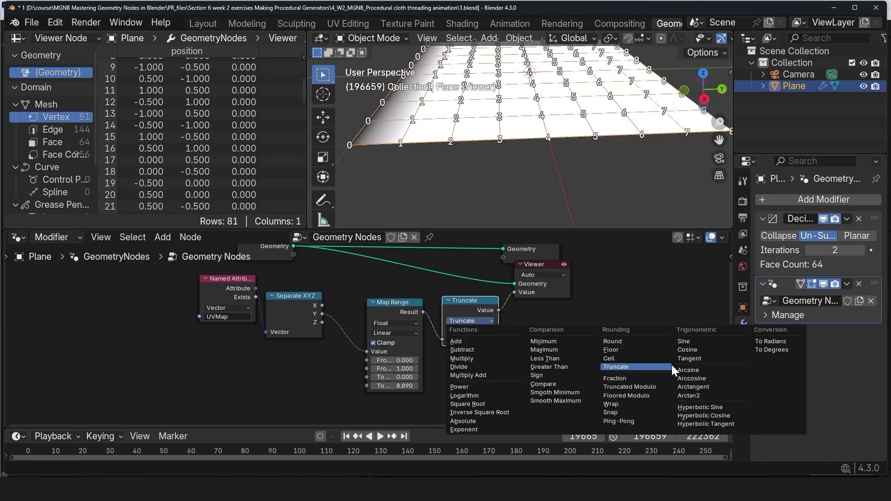
left_click(624, 366)
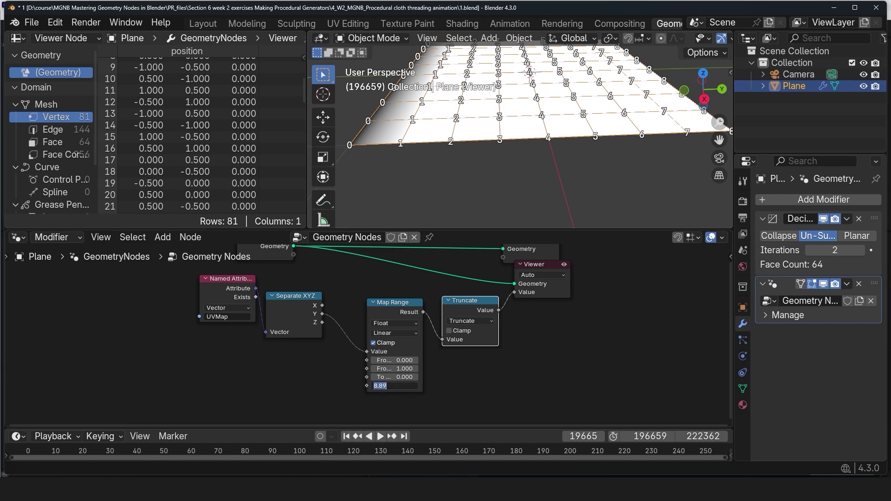
Set the Map Range node's To Max to 9 and check the truncated values along the plane's far edge
left_click(395, 385)
type("9")
key("Return")
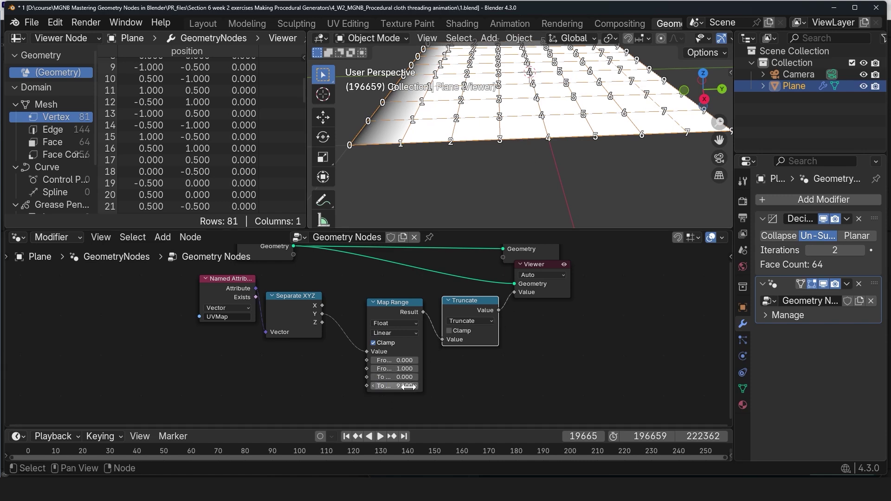
middle_click_drag(590, 77, 640, 138)
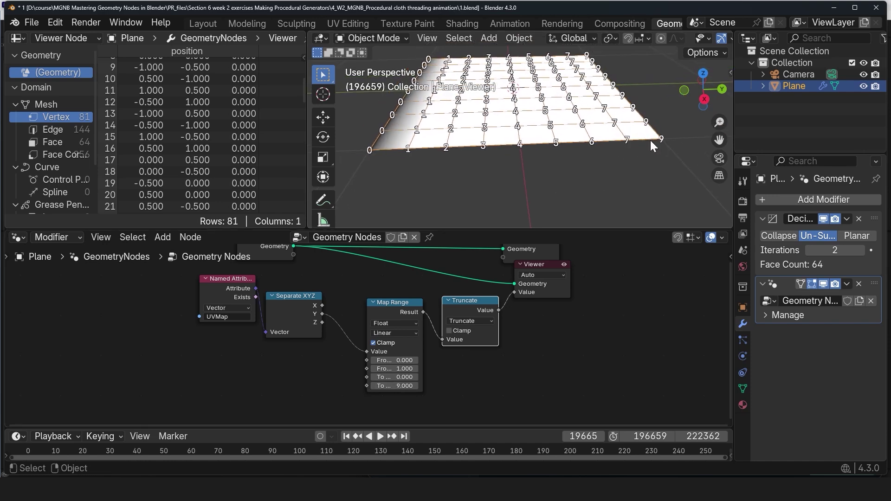
scroll(488, 337, "up", 2)
middle_click_drag(494, 333, 543, 313)
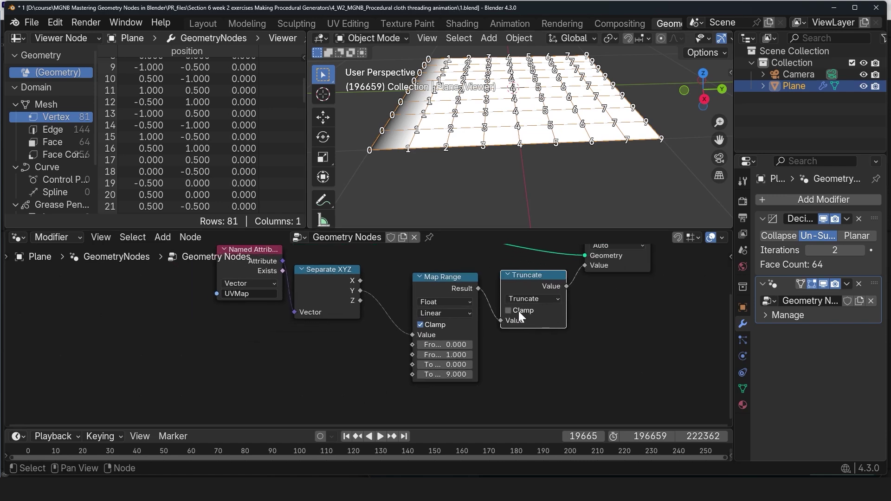
Set the Map Range node's To Max to 8.8
scroll(519, 311, "up", 1)
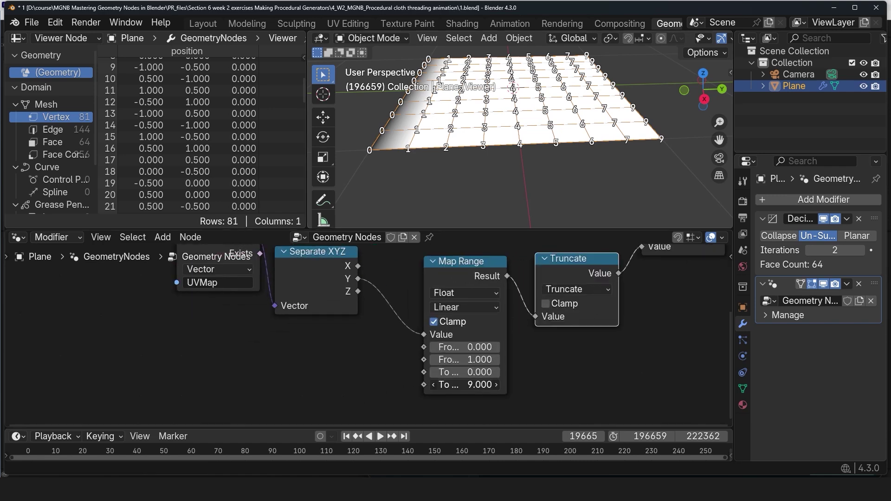
left_click_drag(464, 385, 459, 385)
left_click_drag(489, 385, 488, 381)
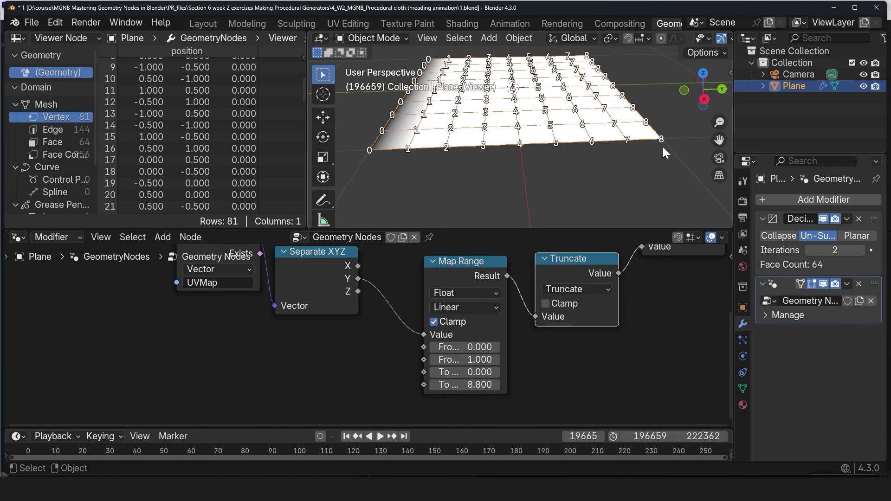
left_click_drag(580, 271, 575, 274)
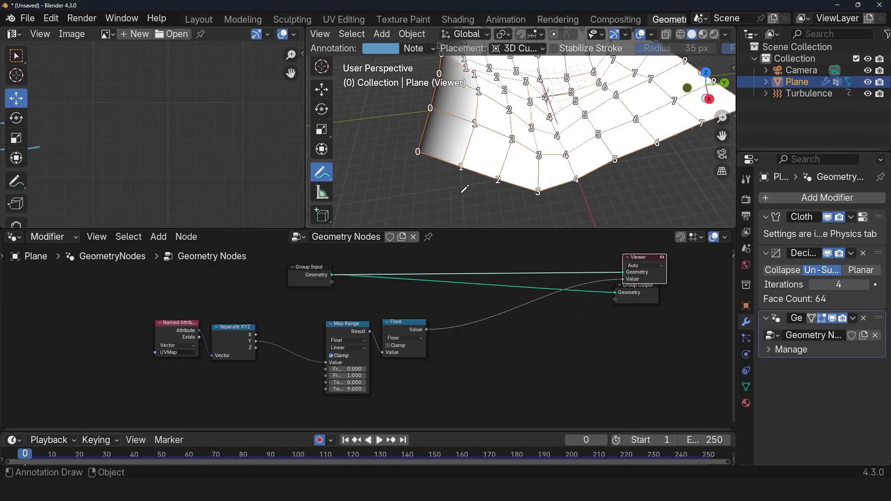
Duplicate the Floor node and set the copy's operation to Truncated Modulo
scroll(458, 296, "up", 3)
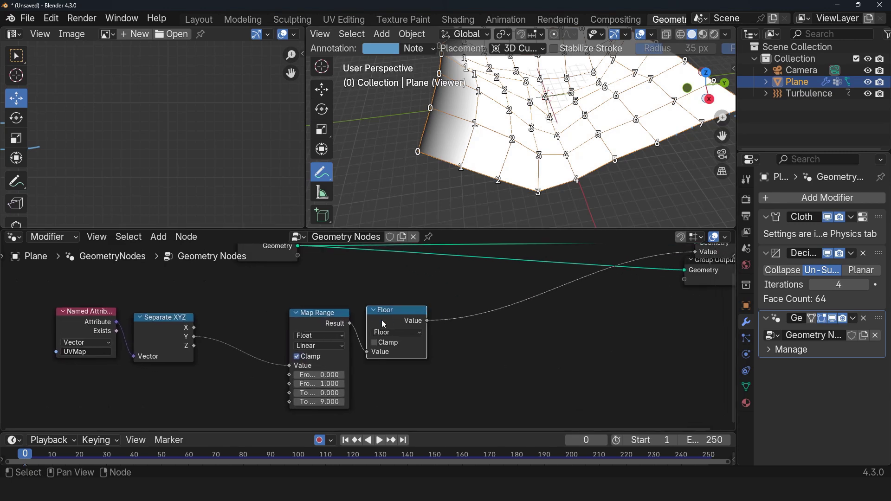
key("shift+d")
left_click(543, 336)
left_click(542, 345)
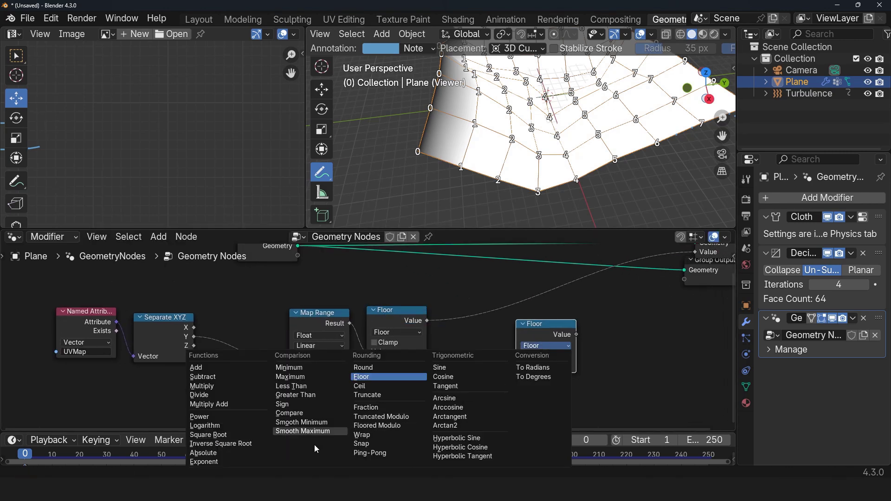
left_click(395, 417)
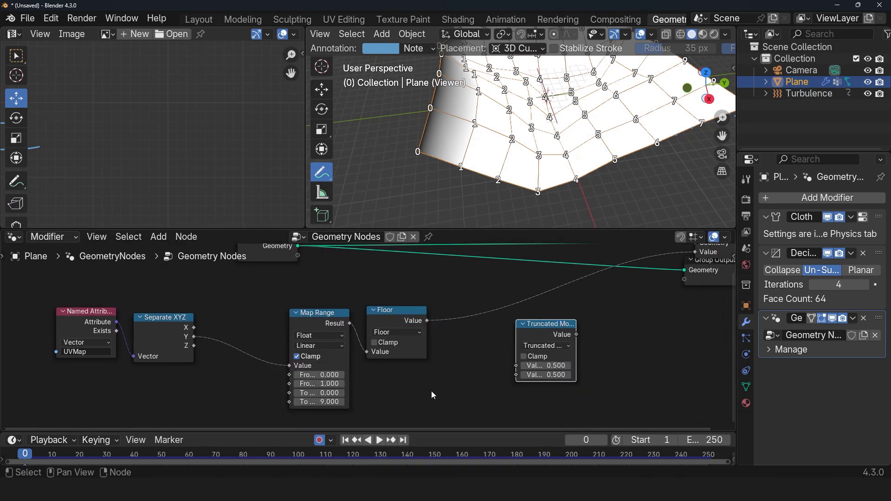
Insert the Truncated Modulo node between Floor and the Viewer, set its second value to 2, and mark the vertex values along the cloth's front edge
left_click_drag(543, 335, 495, 309)
left_click(505, 352)
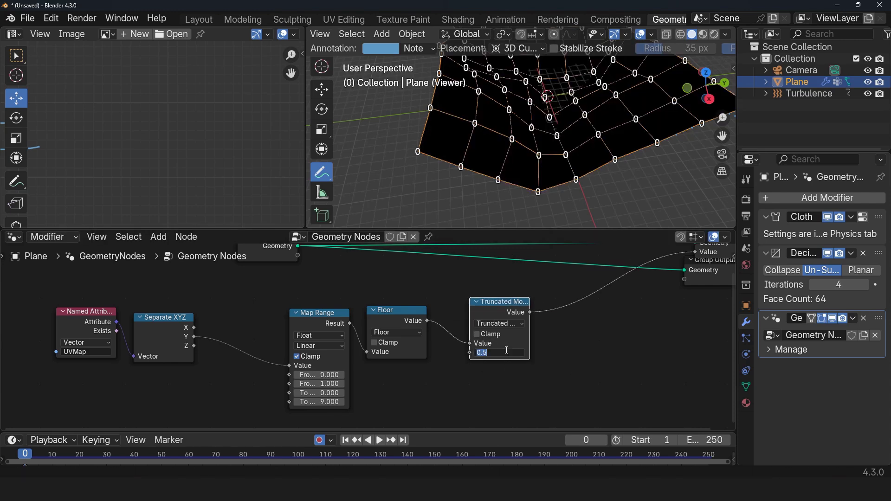
type("2")
key("Return")
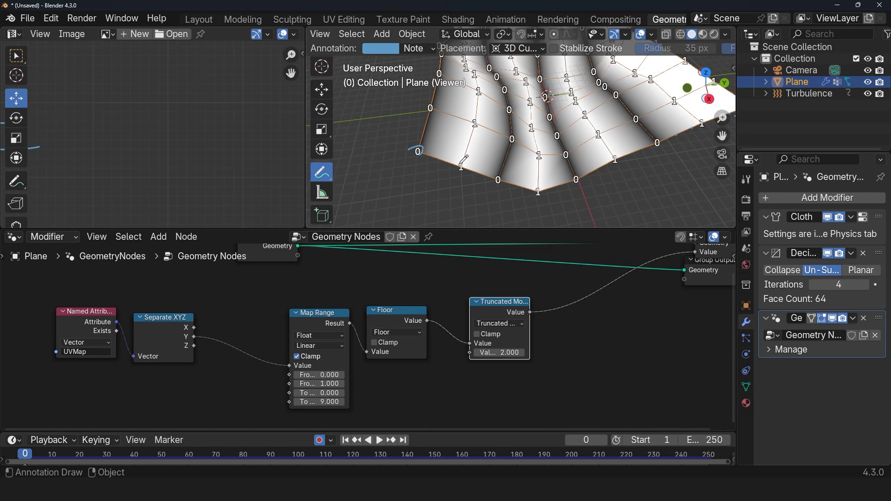
left_click_drag(461, 162, 462, 173)
Move the Map Range, Floor and Truncated Modulo nodes below the main chain and shift Group Output clear of the Viewer
scroll(553, 310, "down", 2)
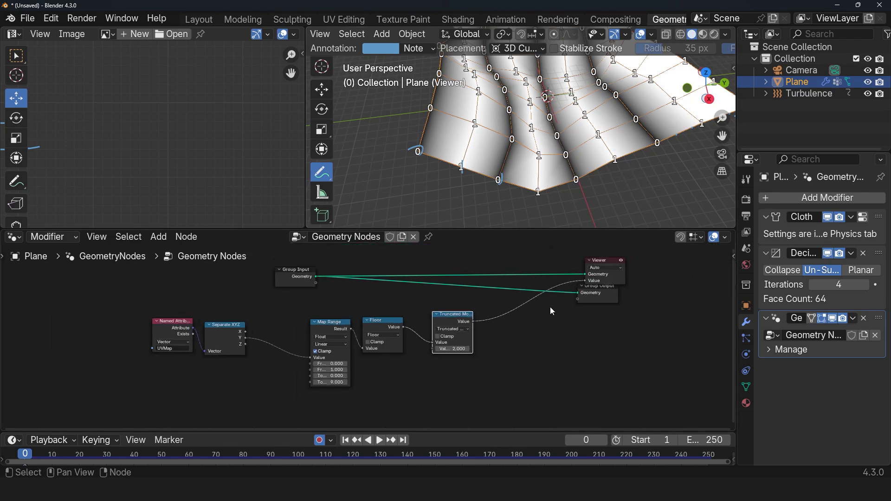
left_click_drag(482, 300, 339, 370)
left_click_drag(452, 321, 406, 353)
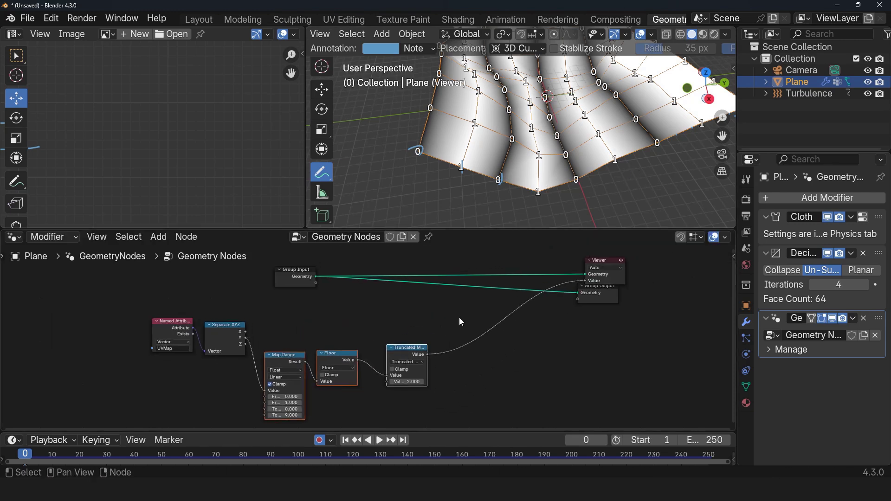
left_click(458, 319)
left_click_drag(598, 298, 625, 314)
Insert a Delete Geometry node before Group Output, drive its Selection with the Truncated Modulo value, and preview it
key("shift+a")
left_click(538, 242)
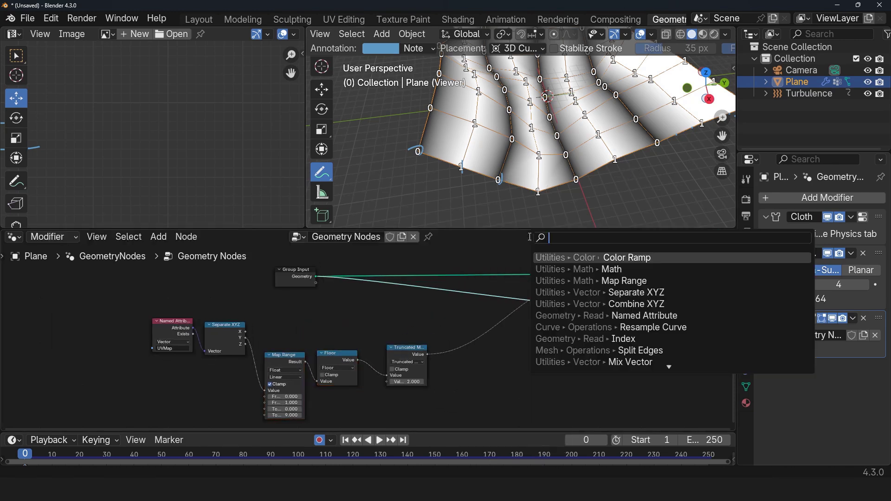
type("de")
left_click(580, 270)
left_click(493, 324)
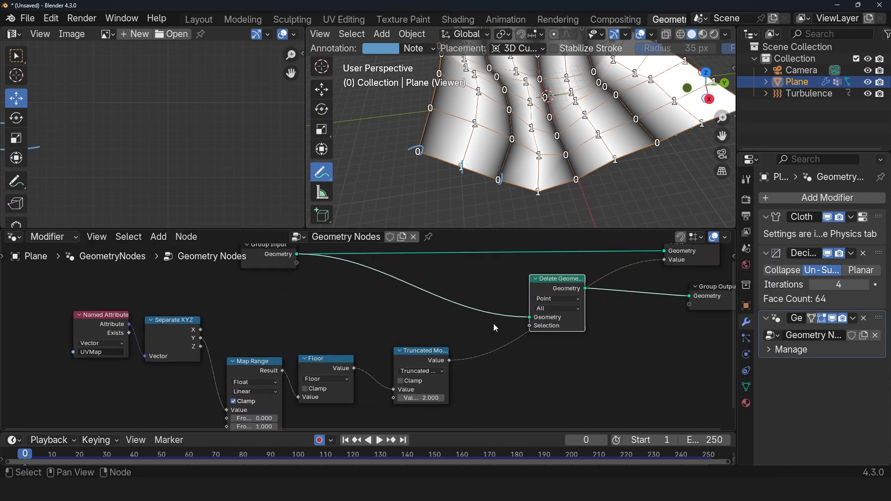
left_click_drag(443, 363, 449, 360)
left_click(566, 281, "ctrl+shift")
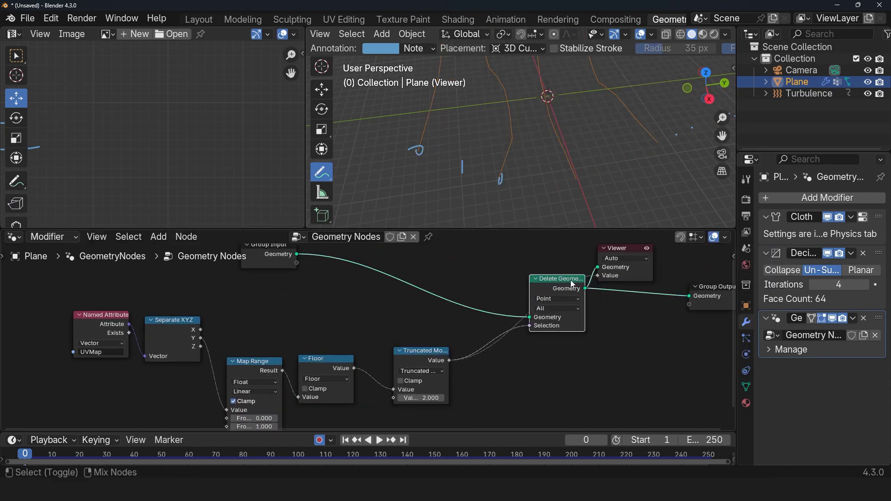
View the remaining strands from another angle and remove the Delete Geometry node while keeping its link
middle_click_drag(614, 104, 585, 92)
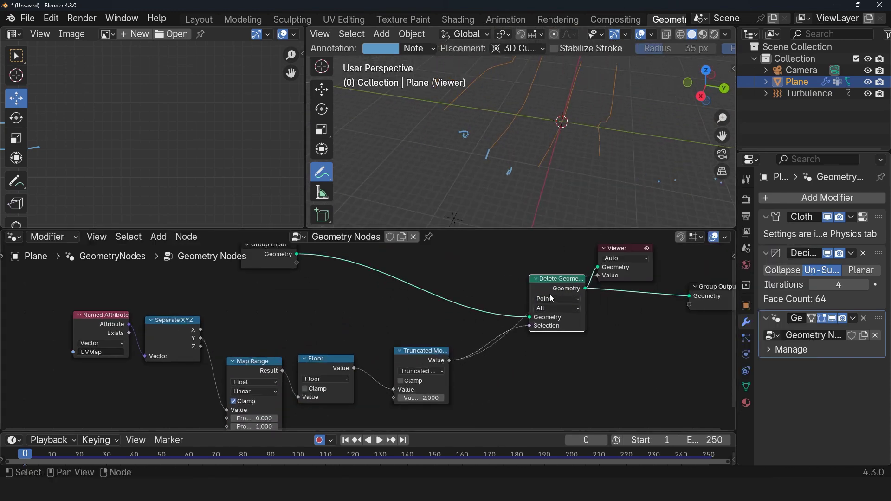
left_click_drag(545, 289, 533, 275)
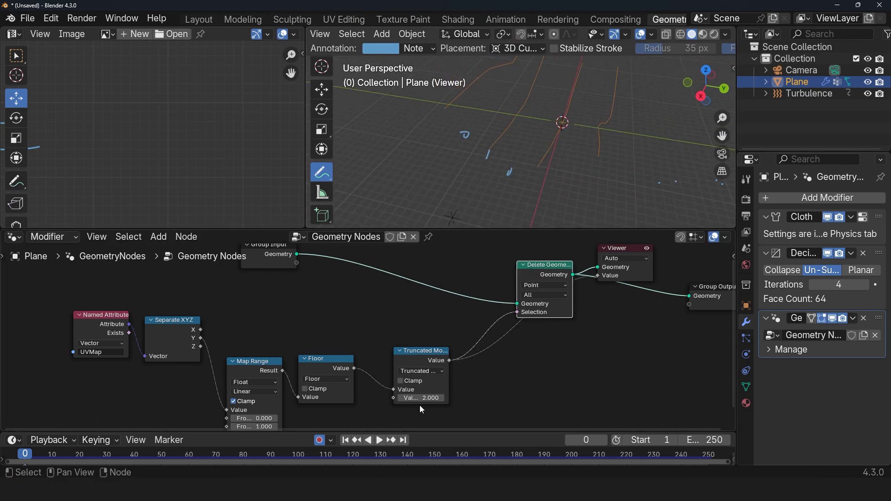
middle_click_drag(447, 373, 465, 361)
left_click(563, 272)
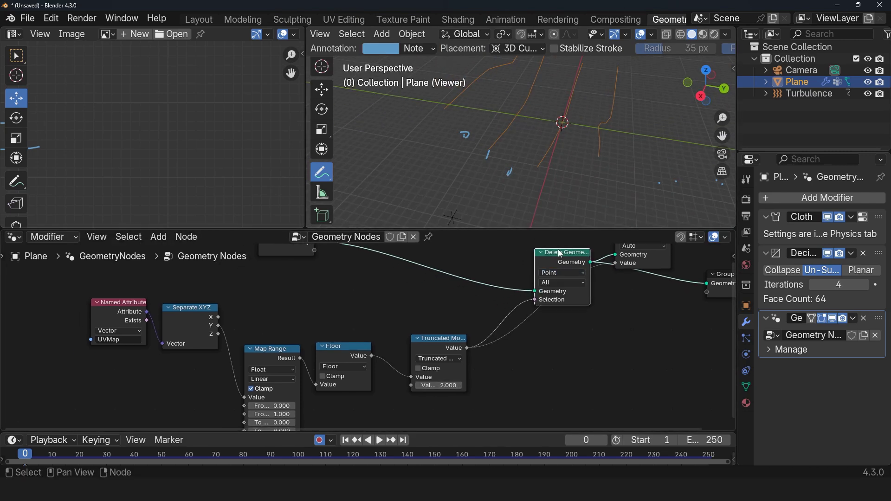
key("ctrl+x")
Insert a Separate Geometry node before Group Output, connect the Truncated Modulo value to its Selection, and preview the Selection output
key("shift+a")
type("separa")
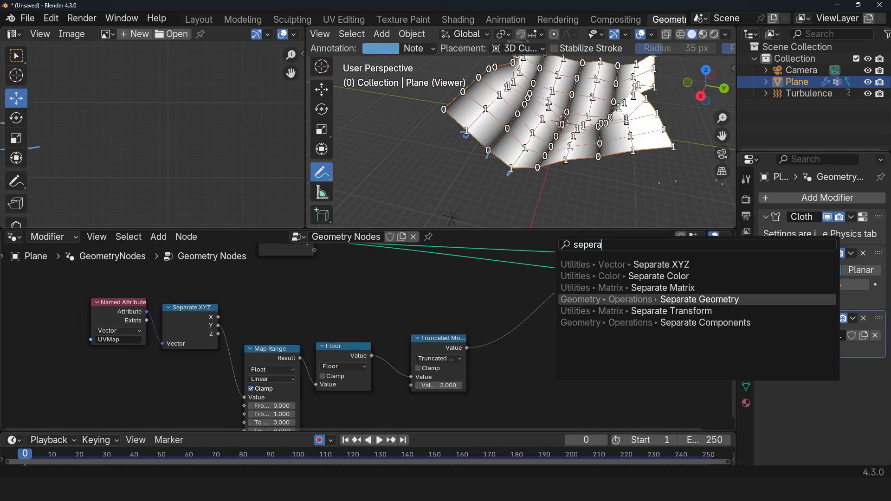
key("Return")
left_click(545, 281)
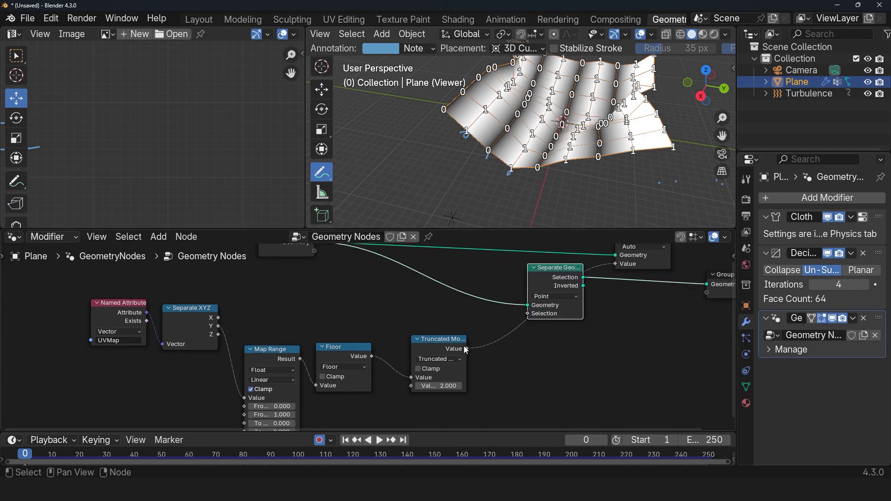
left_click_drag(465, 350, 527, 314)
left_click(573, 278, "ctrl+shift")
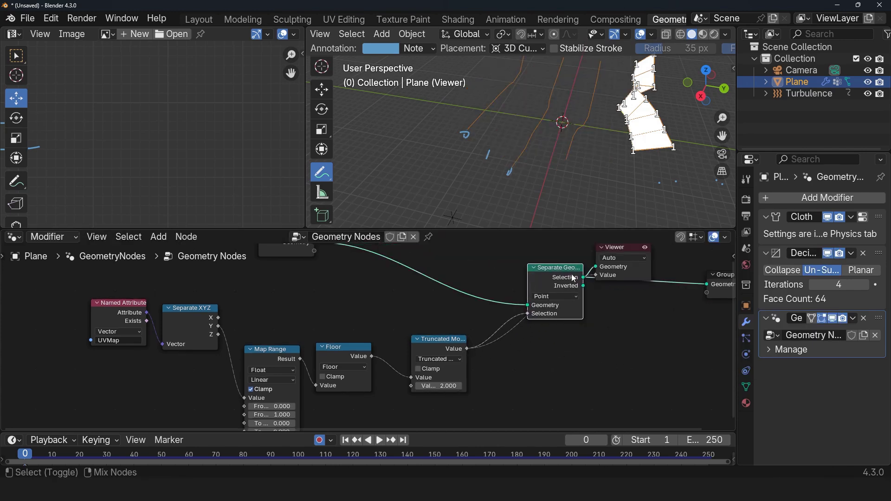
Move the Viewer aside, disconnect its Value input, and preview Separate Geometry's Inverted output
left_click_drag(642, 248, 700, 238)
scroll(633, 303, "down", 1)
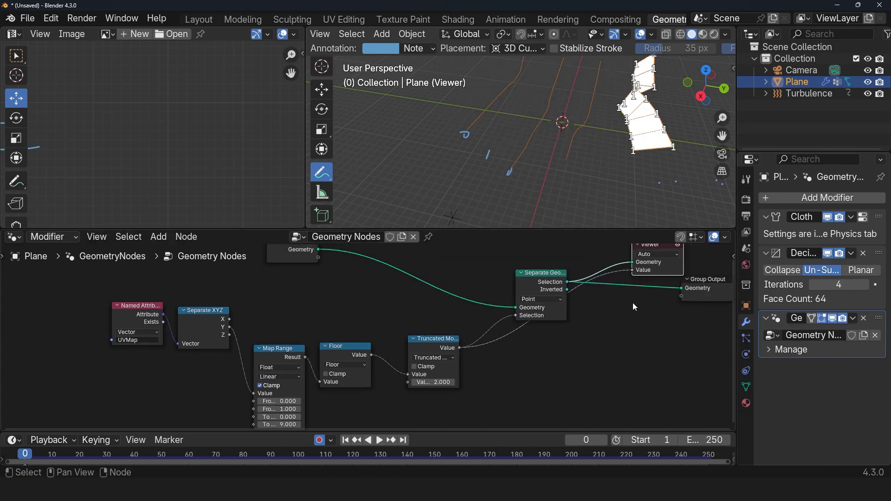
left_click_drag(631, 270, 622, 277)
middle_click_drag(501, 158, 540, 172)
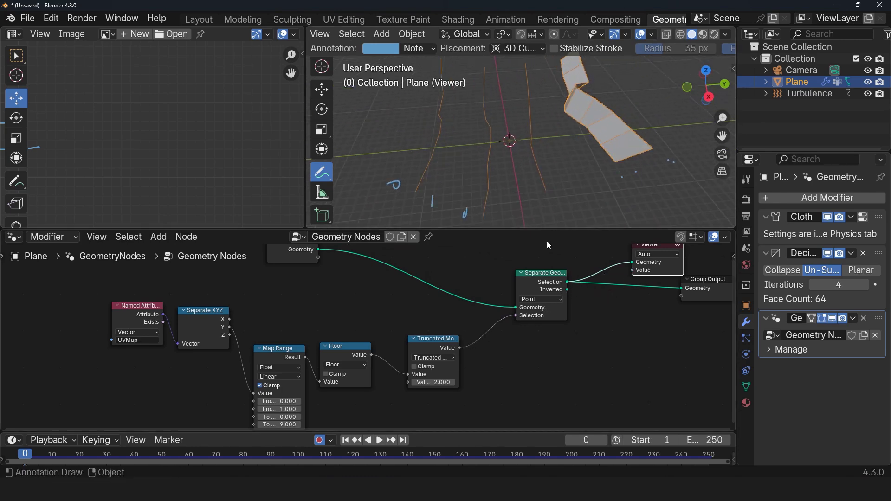
left_click(544, 277, "ctrl+shift")
Trace the separated strands with freehand annotation strokes and delete the Note annotation layer
mouse_move(475, 192)
middle_mouse_down()
mouse_move(417, 140)
mouse_move(425, 178)
middle_mouse_up()
left_click_drag(426, 178, 589, 74)
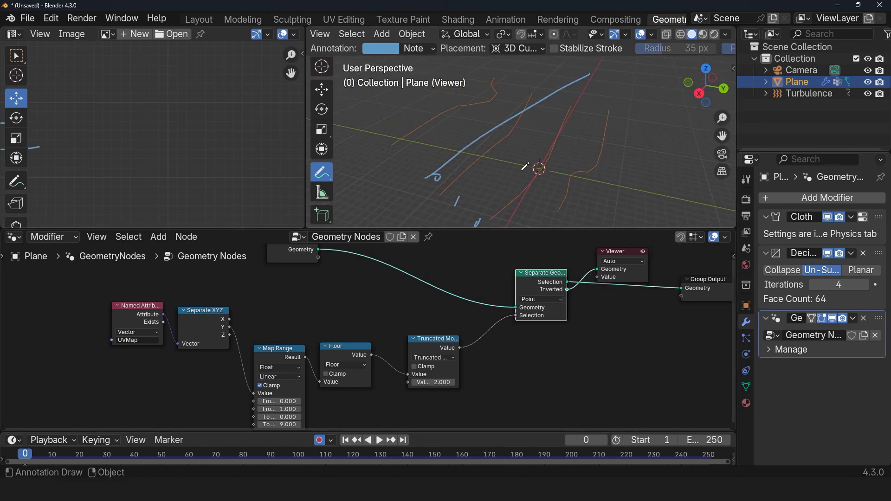
left_click_drag(490, 200, 572, 85)
mouse_move(552, 167)
left_mouse_down()
mouse_move(599, 86)
mouse_move(418, 191)
mouse_move(451, 204)
left_mouse_up()
left_click(427, 49)
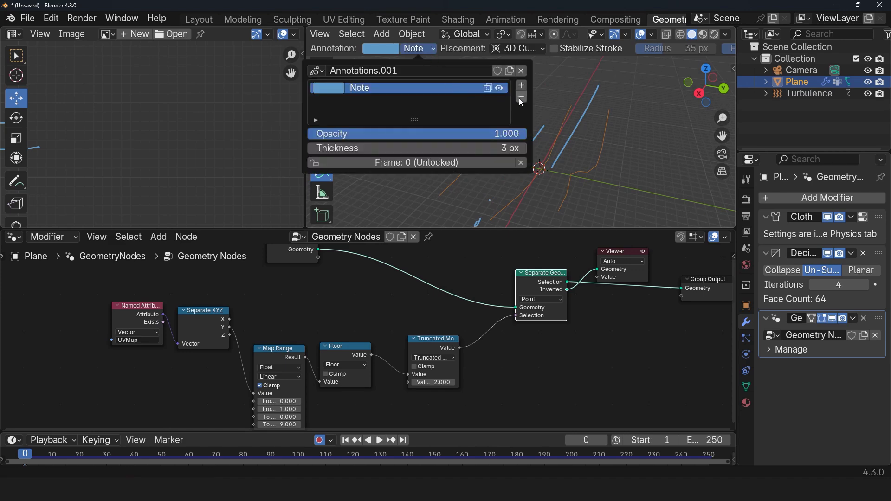
left_click(519, 99)
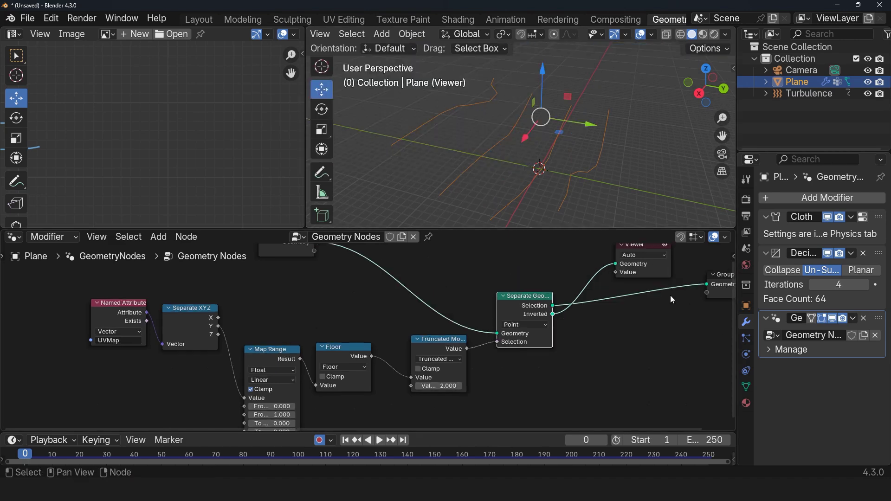
Add a Join Geometry node combining Separate Geometry's Selection and Inverted outputs, and connect the Group Input geometry to it
middle_click_drag(669, 295, 603, 297)
key("shift+a")
left_click(571, 243)
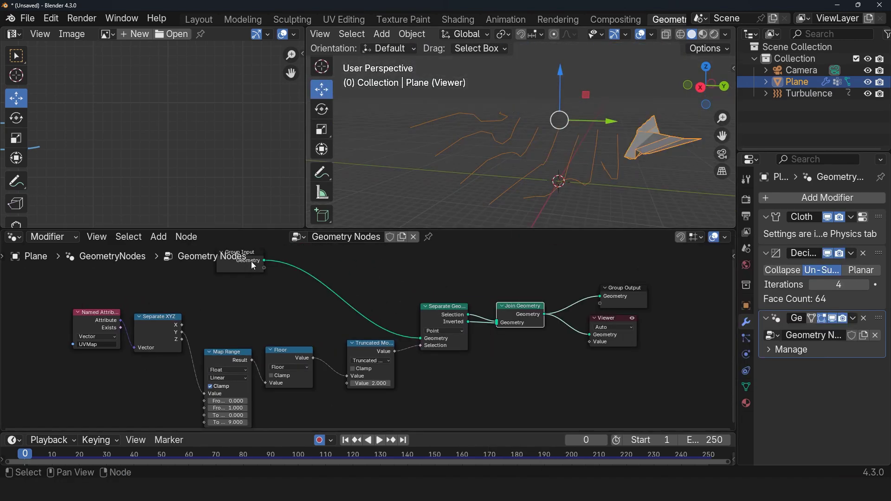
left_click_drag(263, 261, 449, 339)
left_click(449, 340)
key("shift+a")
left_click(415, 245)
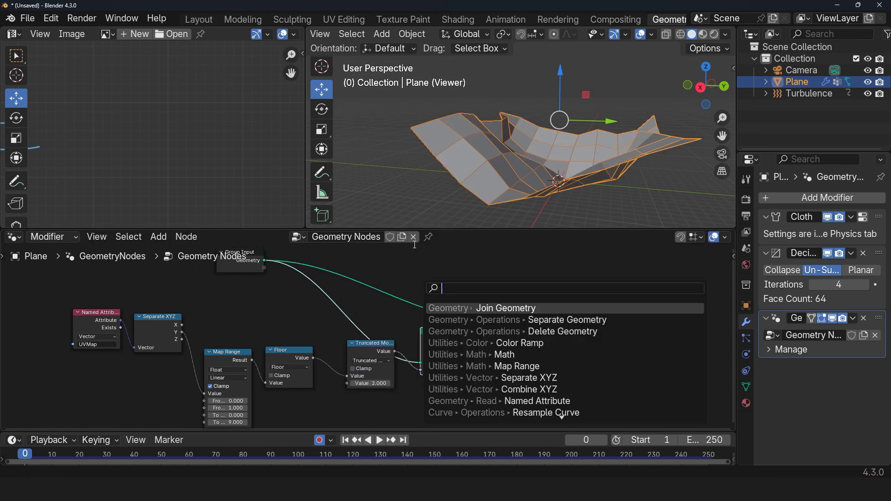
type("set")
left_click(486, 307)
left_click(482, 279)
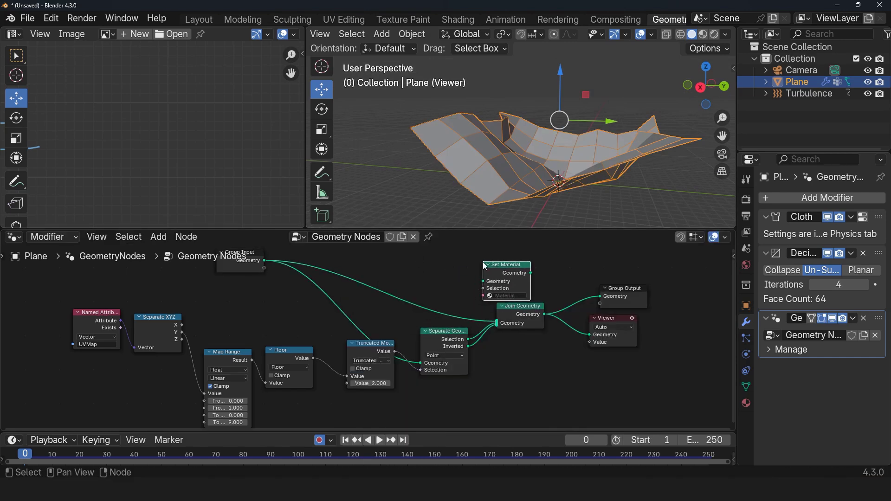
Insert a Set Position node between Group Input and Join Geometry with a Z offset of -1.2 m
key("shift+a")
left_click(464, 243)
type("set")
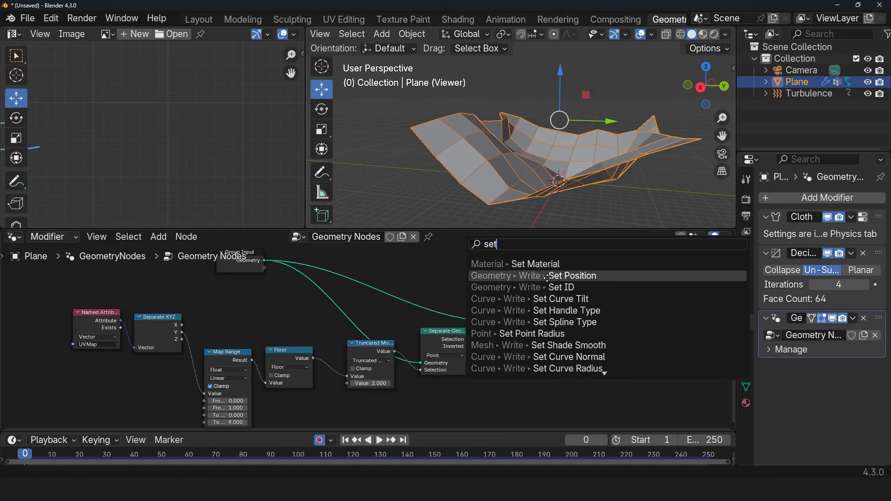
left_click(485, 275)
left_click(389, 256)
left_click_drag(426, 318, 370, 318)
middle_click_drag(539, 176, 556, 183)
scroll(655, 175, "up", 3)
middle_click_drag(655, 175, 527, 176, "shift")
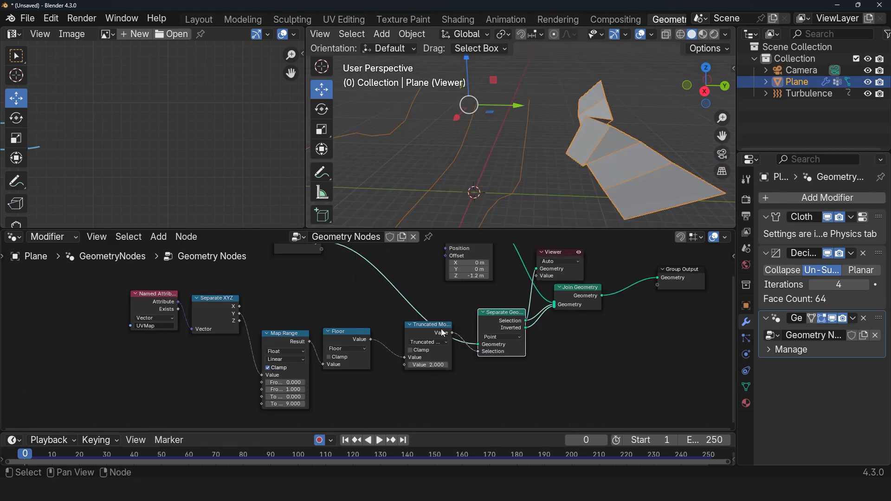
Move the Truncated Modulo node down beside Floor and preview the Group Input geometry
left_click_drag(427, 330, 398, 359)
scroll(414, 335, "down", 1)
middle_click_drag(414, 334, 413, 347)
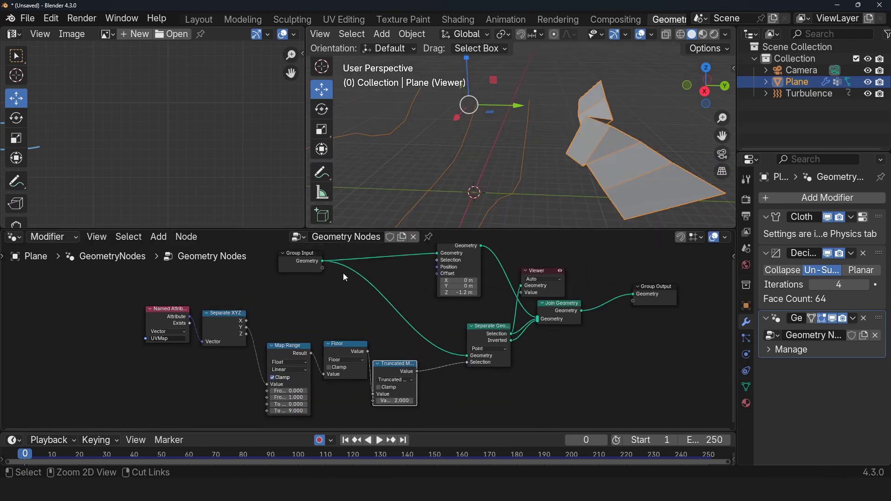
left_click(320, 264, "ctrl+shift")
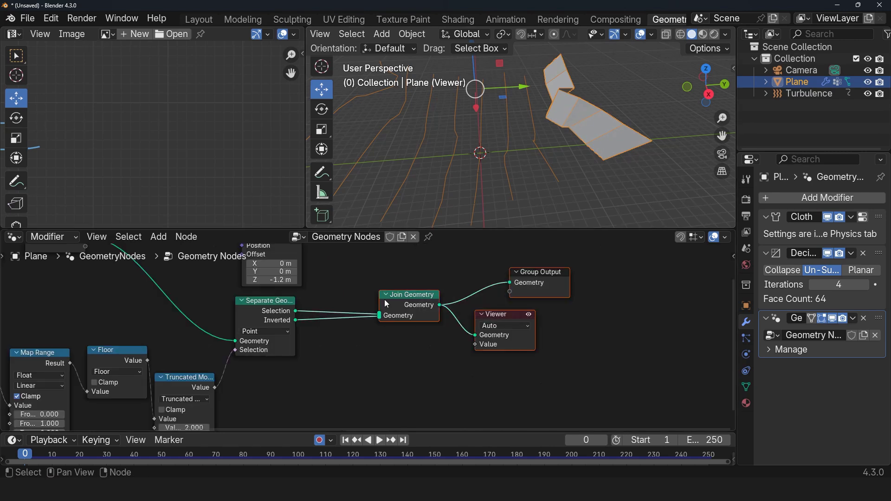
Move Join Geometry and its output nodes away from Separate Geometry, and preview the Selection output in the Viewer
left_click_drag(384, 299, 568, 293)
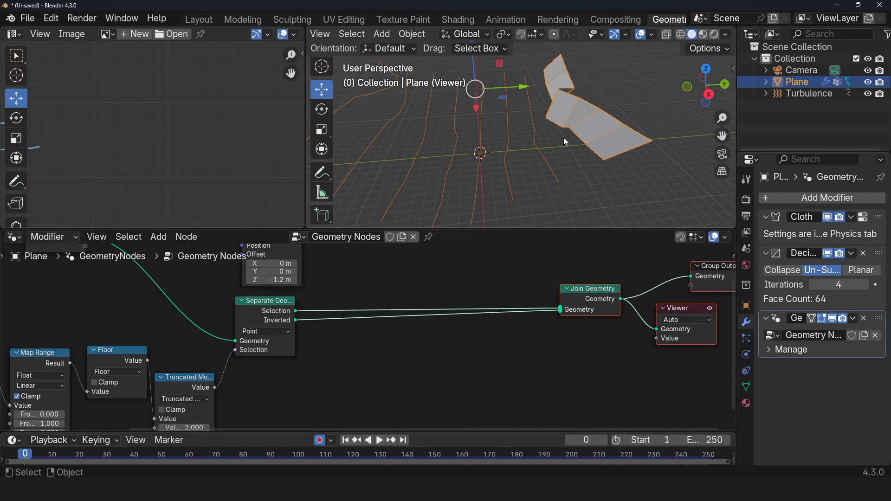
middle_click_drag(451, 342, 517, 309)
scroll(518, 309, "up", 2)
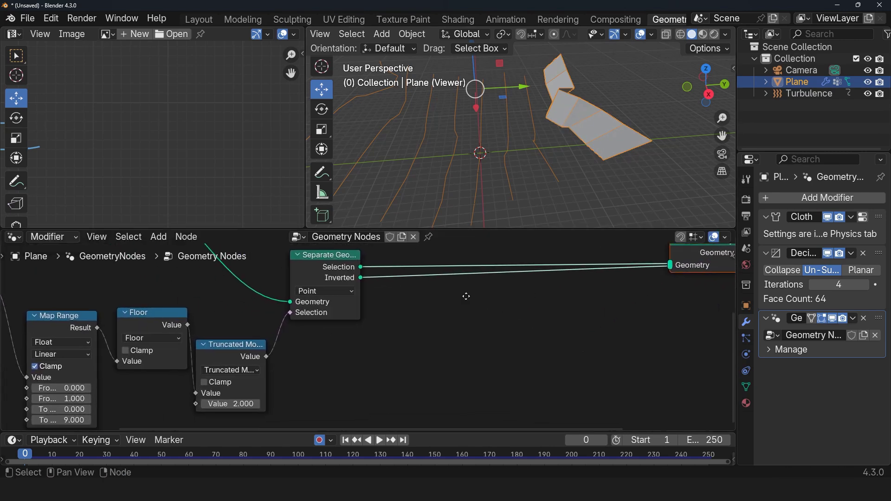
left_click(364, 268, "ctrl+shift")
left_click_drag(449, 274, 622, 306)
left_click(472, 311)
middle_click_drag(587, 312, 524, 324)
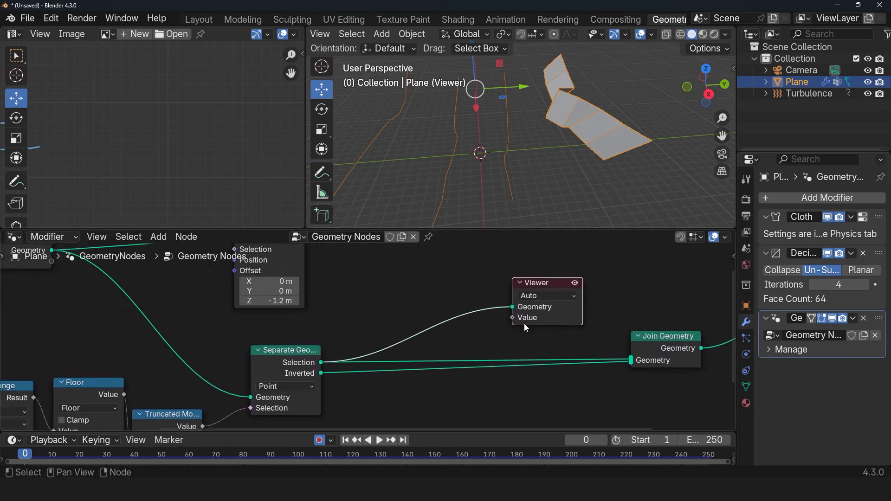
Move the Viewer out of the way and add an Edge Neighbors node above Separate Geometry
left_click_drag(559, 319, 658, 297)
key("shift+a")
left_click(528, 246)
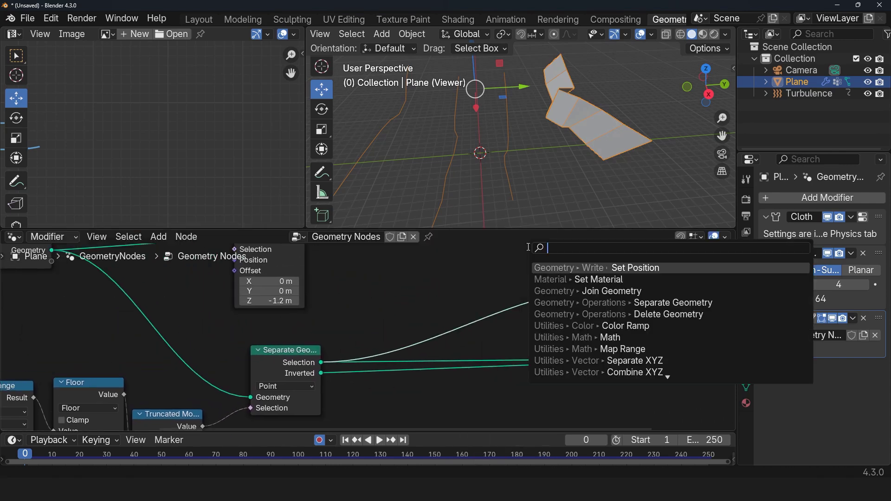
type("ed")
left_click(627, 310)
left_click(344, 277)
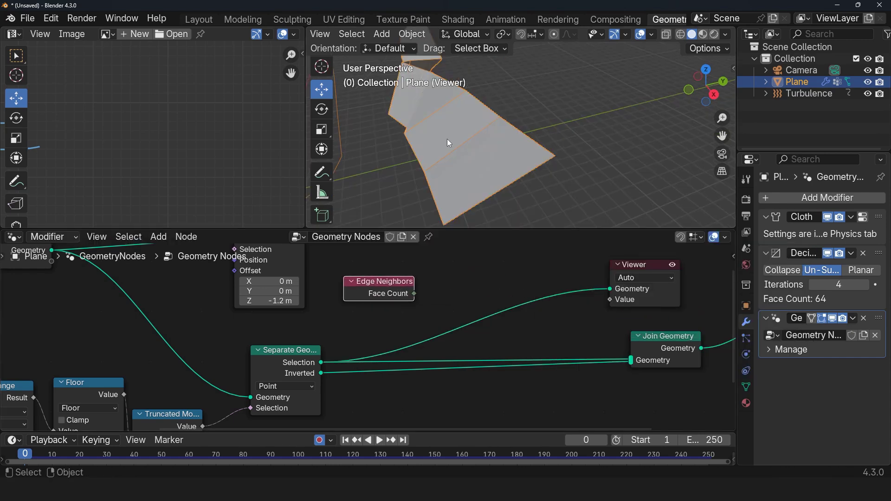
Annotate a shared inner edge and the outer border edges on the previewed cloth strip
left_click(317, 174)
left_click_drag(433, 163, 476, 132)
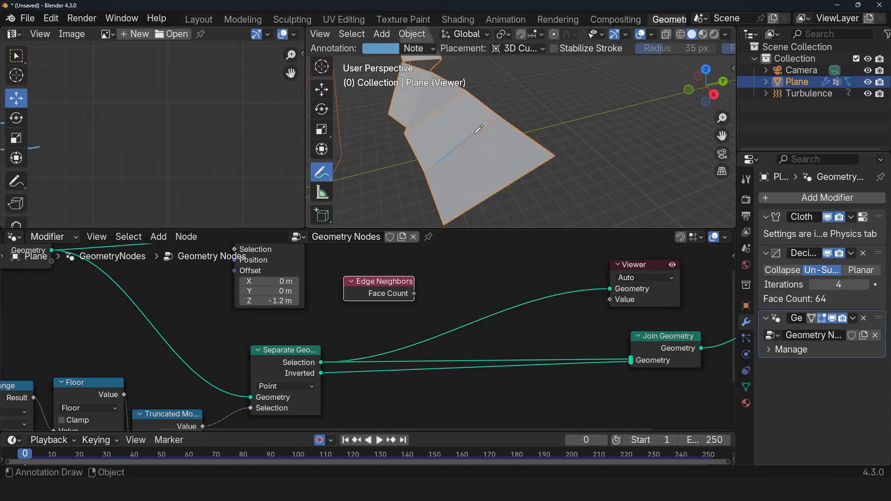
left_click(450, 125)
left_click_drag(430, 176, 433, 201)
Add a Compare node beside Edge Neighbors and set its operation to Equal
scroll(480, 269, "up", 1)
key("shift+a")
type("c")
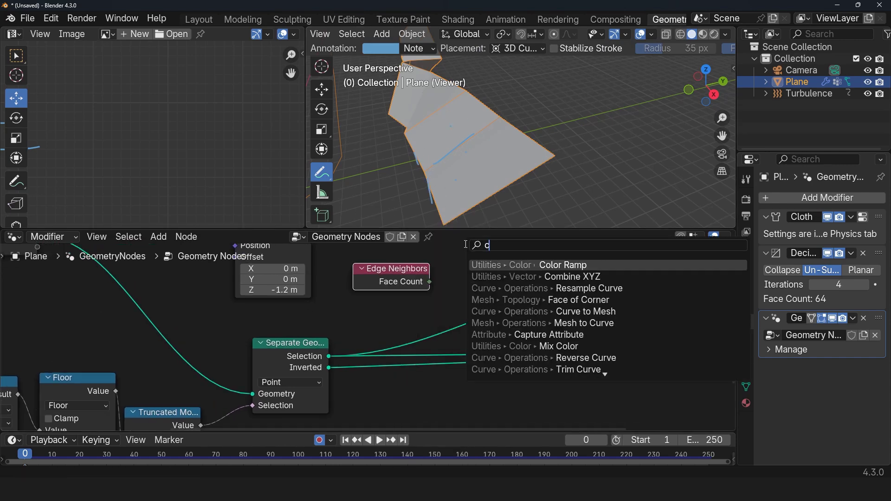
type("ompa")
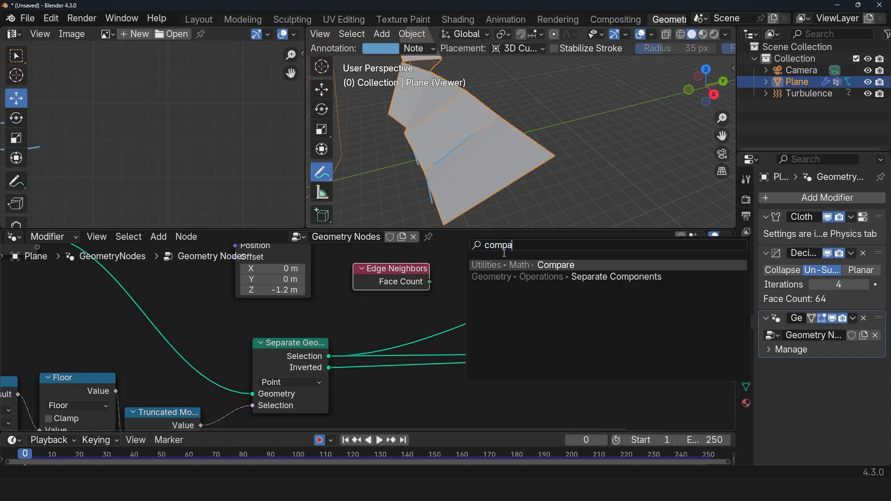
key("Return")
left_click(505, 254)
left_click(509, 297)
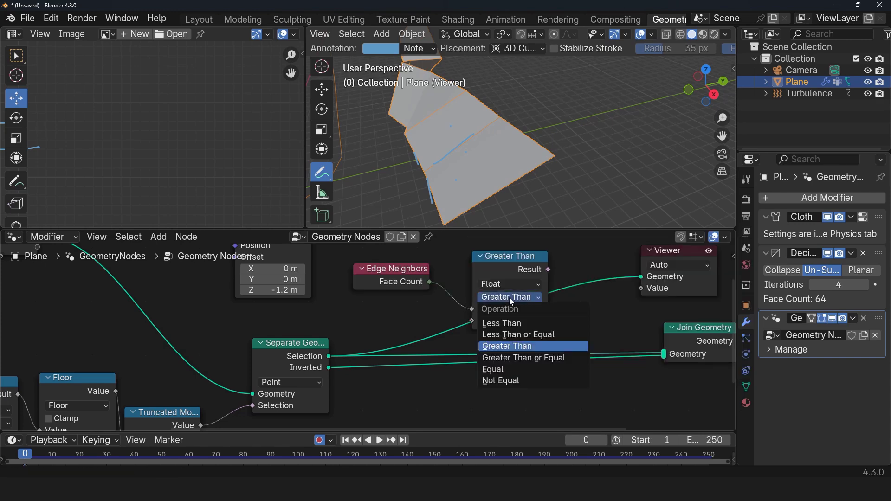
left_click(503, 369)
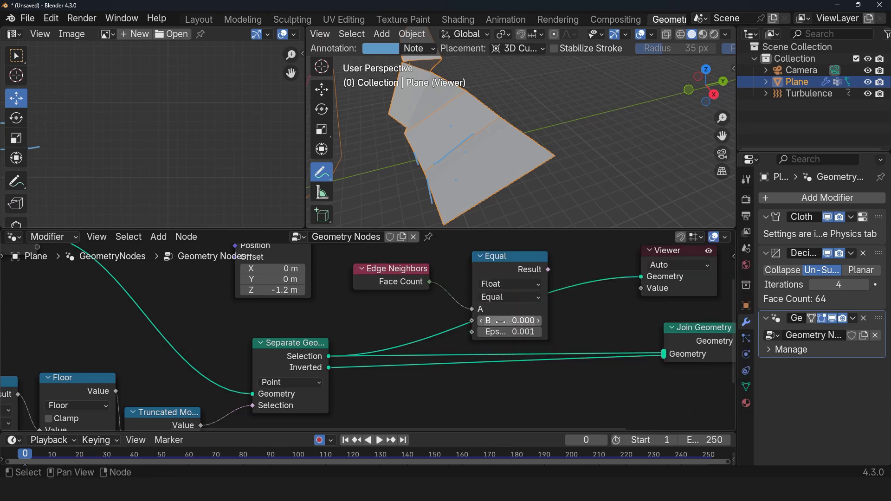
Set the Equal node to Integer, compare Edge Neighbors' Face Count with 1, and preview its result on the strip
left_click(515, 284)
left_click(494, 320)
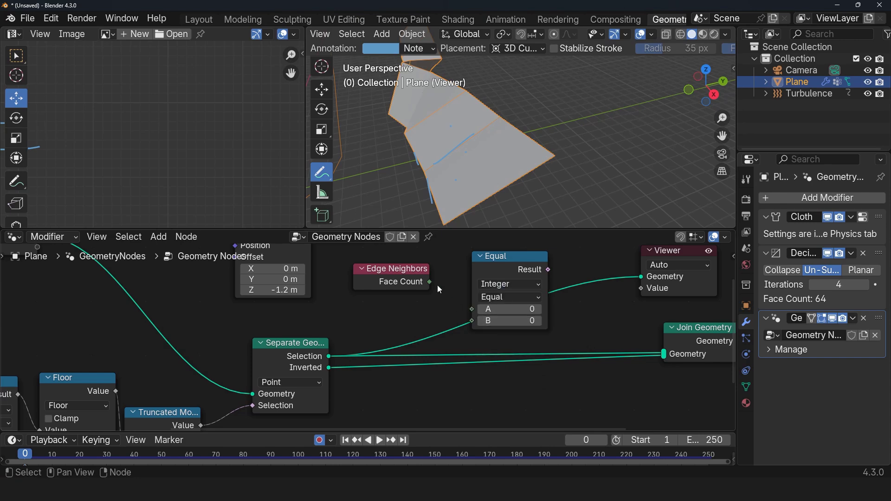
left_click_drag(436, 285, 472, 309)
left_click(510, 321)
type("1")
key("Return")
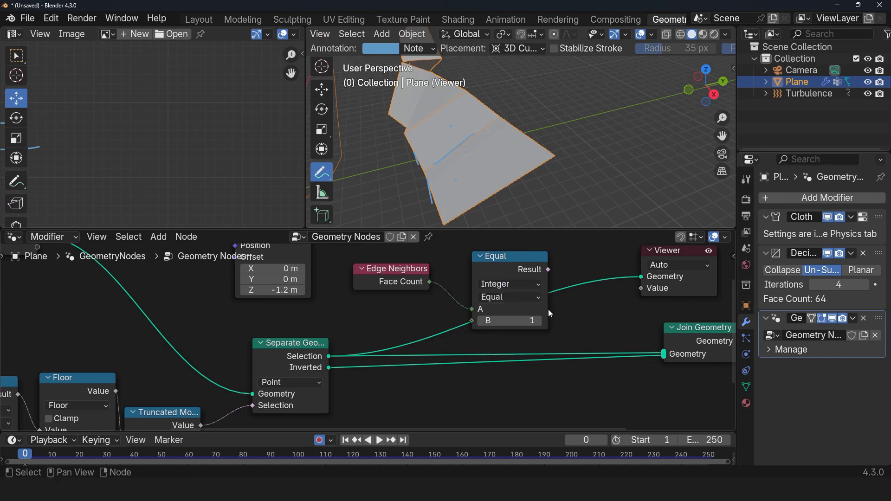
left_click(509, 268, "ctrl+shift")
middle_click_drag(486, 194, 515, 166)
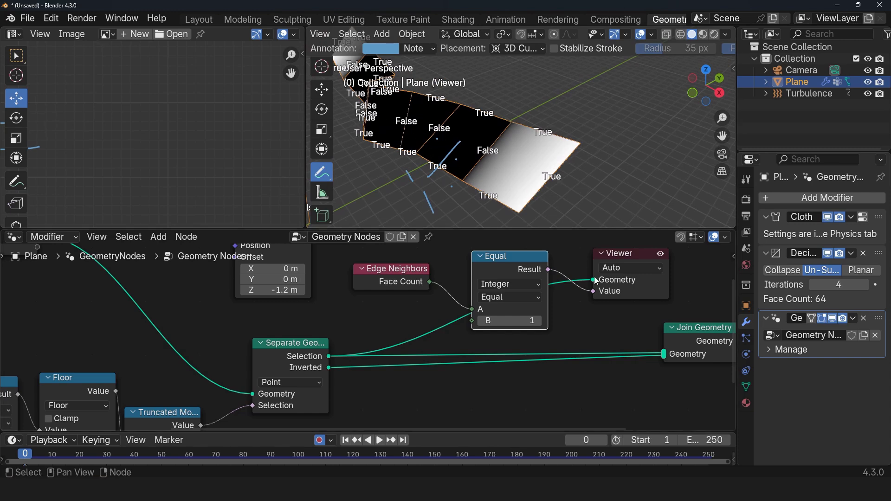
Add a Delete Geometry node on Separate Geometry's Selection output, use the Equal result as its Selection, and preview it
scroll(631, 302, "down", 2)
key("shift+a")
type("delet")
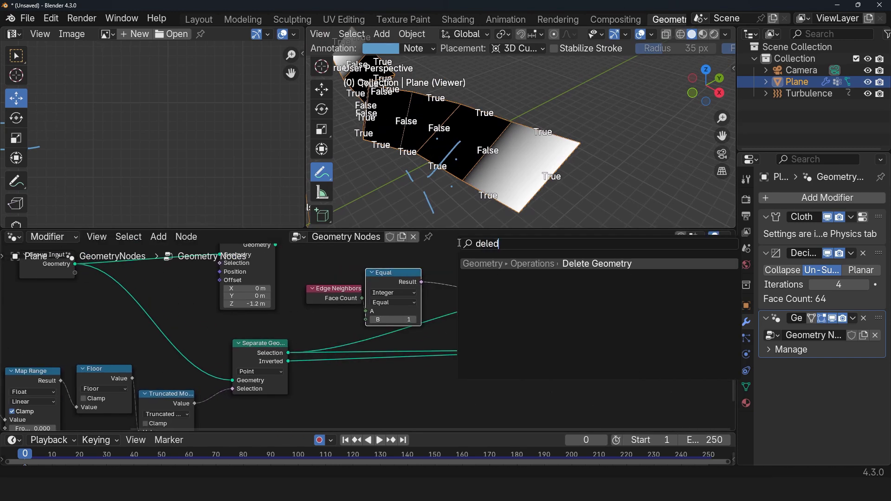
key("Return")
left_click(442, 300)
left_click_drag(421, 282, 455, 345)
left_click(487, 316, "ctrl+shift")
left_click_drag(523, 286, 500, 297)
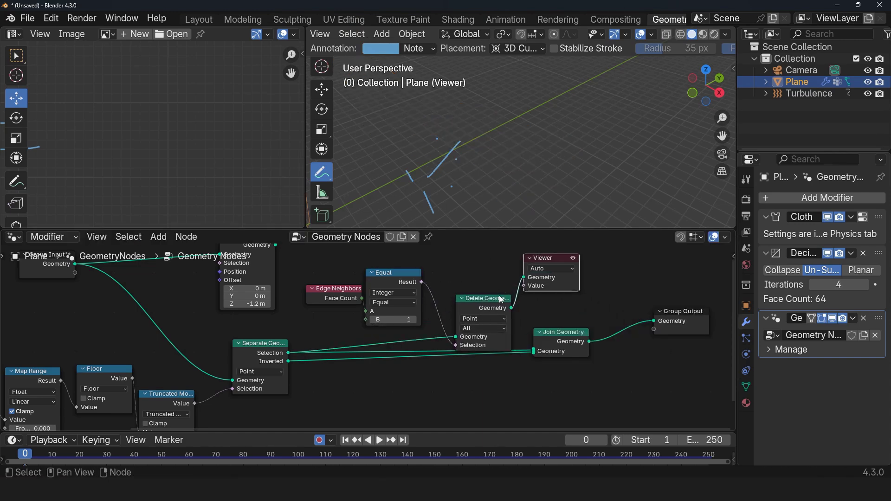
Set the Delete Geometry domain to Edge and inspect the remaining strip geometry
left_click(496, 327)
left_click(496, 316)
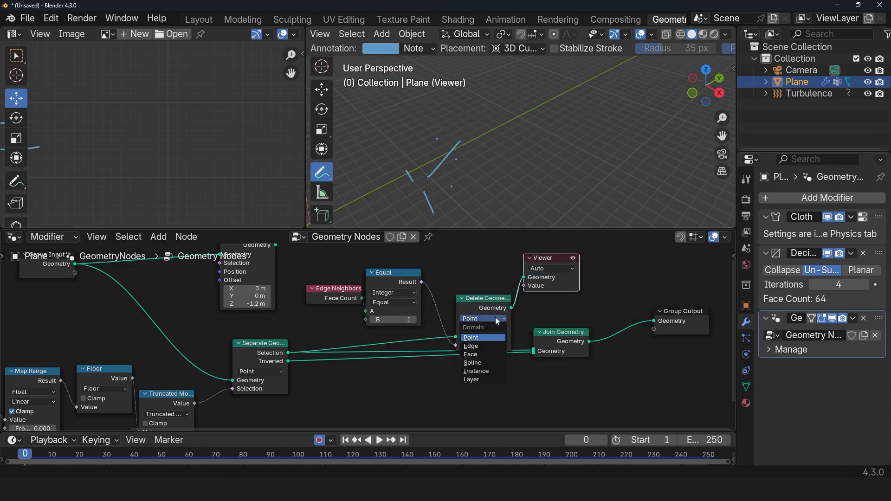
left_click(494, 316)
left_click(494, 319)
left_click(485, 347)
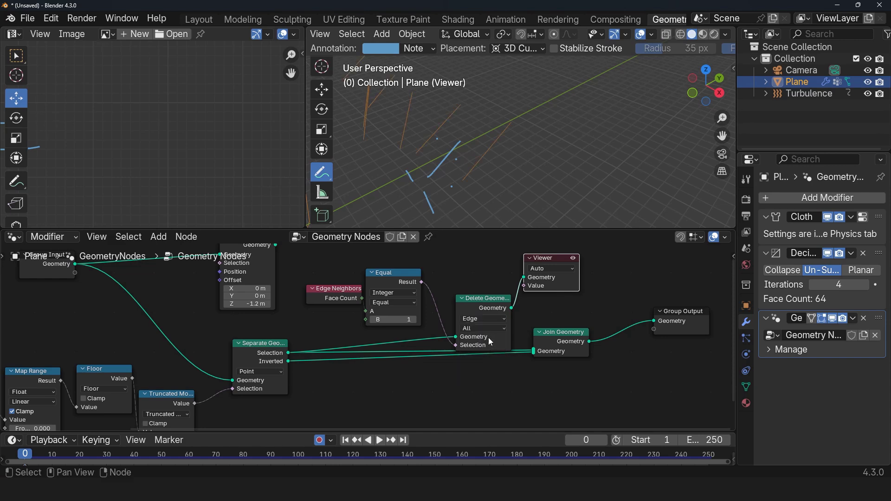
middle_click_drag(477, 179, 488, 141)
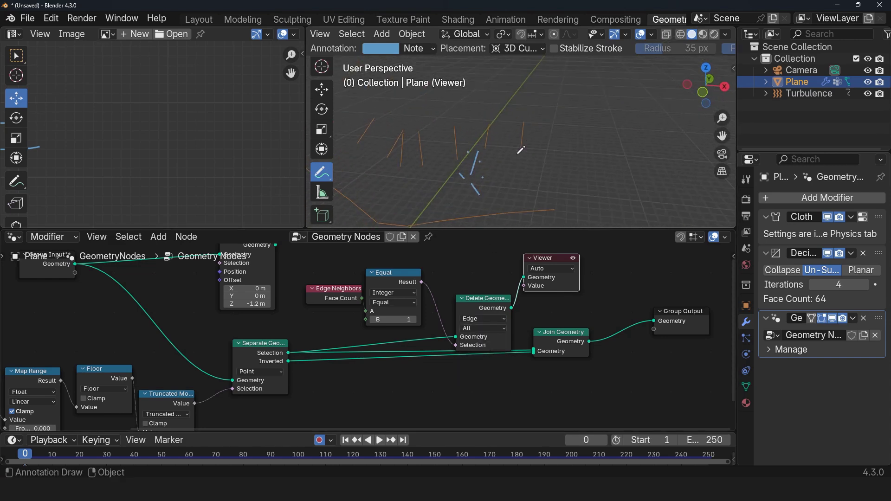
Make room around Delete Geometry and insert a Boolean Math node set to Not between Equal and its Selection input
left_click(508, 312)
left_click_drag(538, 353, 556, 375)
scroll(510, 335, "up", 2)
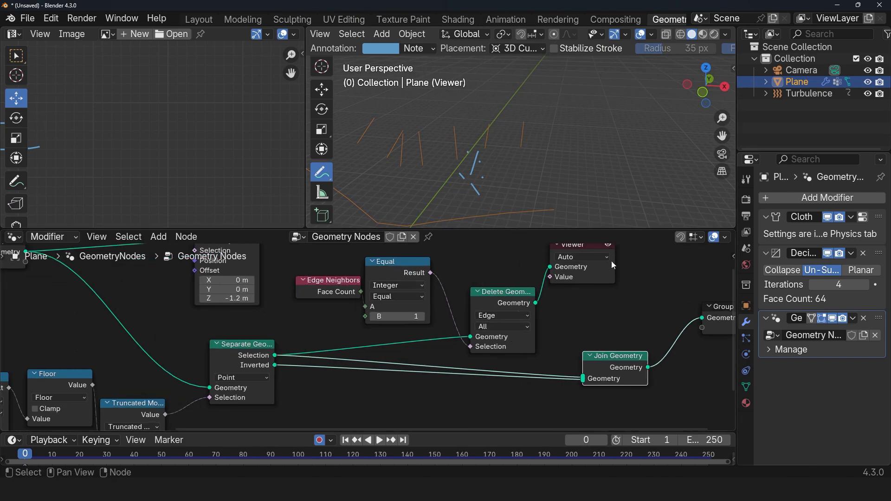
left_click_drag(626, 260, 580, 308)
key("shift+a")
left_click(500, 244)
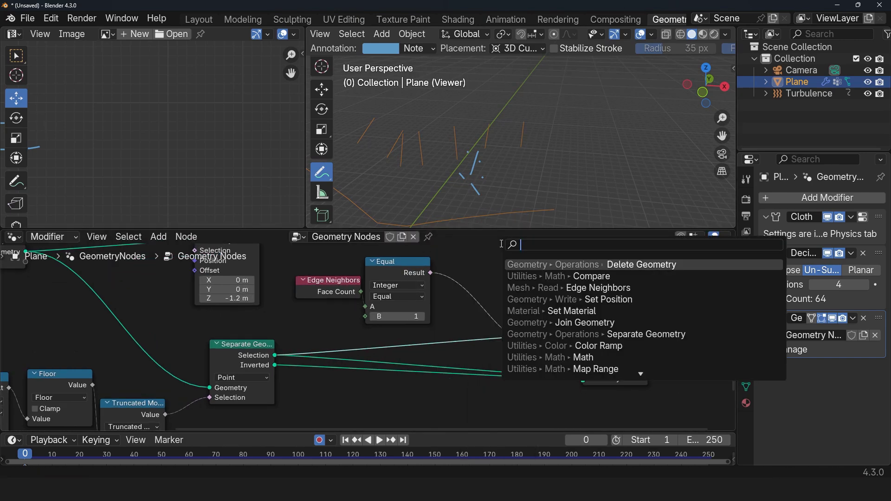
type("bolea")
left_click(571, 276)
left_click(448, 259)
left_click(467, 284)
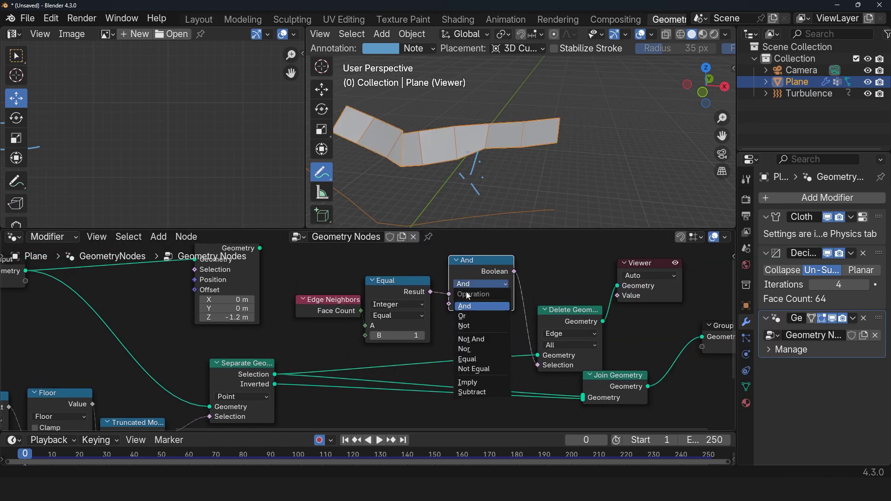
left_click(464, 325)
scroll(555, 326, "down", 1)
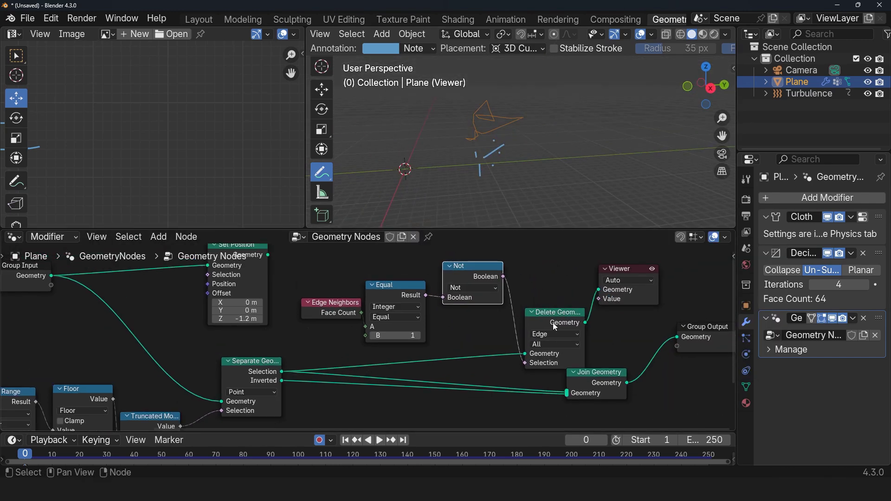
Replace Join Geometry's direct Selection link with the Delete Geometry output, and preview the joined result
middle_click_drag(558, 341, 525, 328)
left_click_drag(545, 370, 582, 371)
left_click_drag(570, 381, 555, 377)
left_click_drag(552, 309, 570, 380)
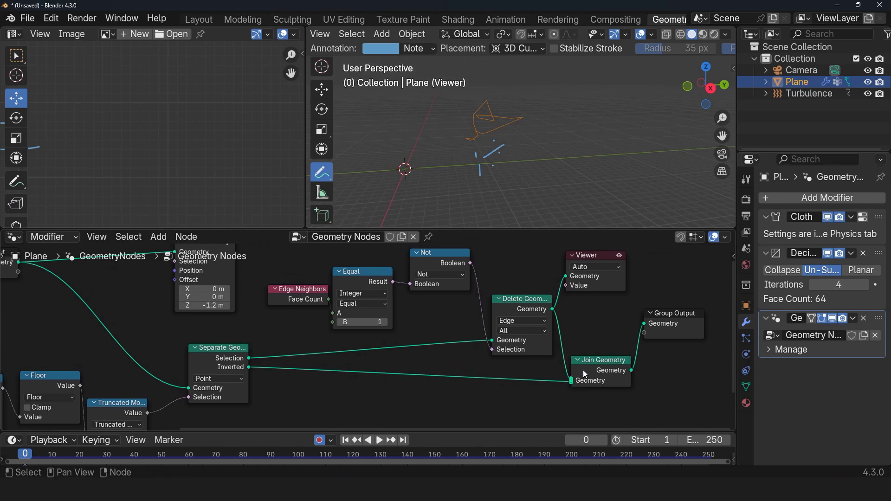
left_click(597, 370, "ctrl+shift")
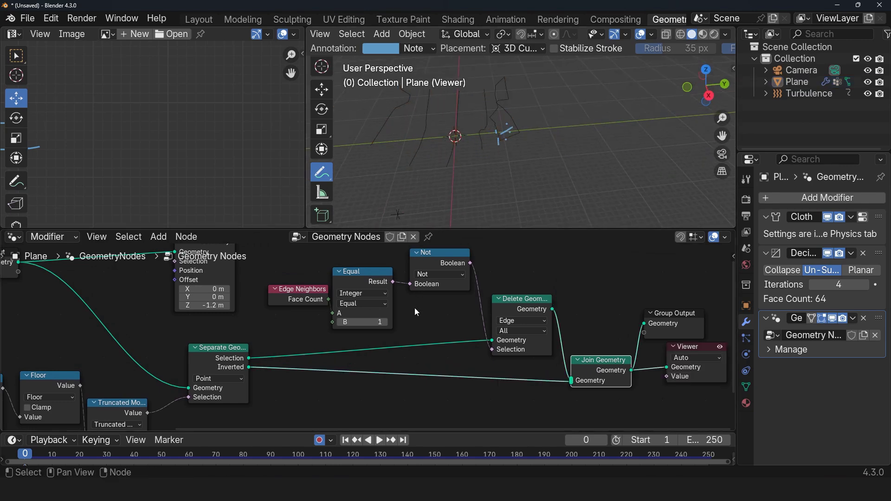
Preview the Separate Geometry output and the Group Input geometry, and mark the thread direction on the full cloth
scroll(414, 307, "down", 1)
middle_click_drag(413, 307, 435, 305)
middle_click_drag(464, 172, 427, 158)
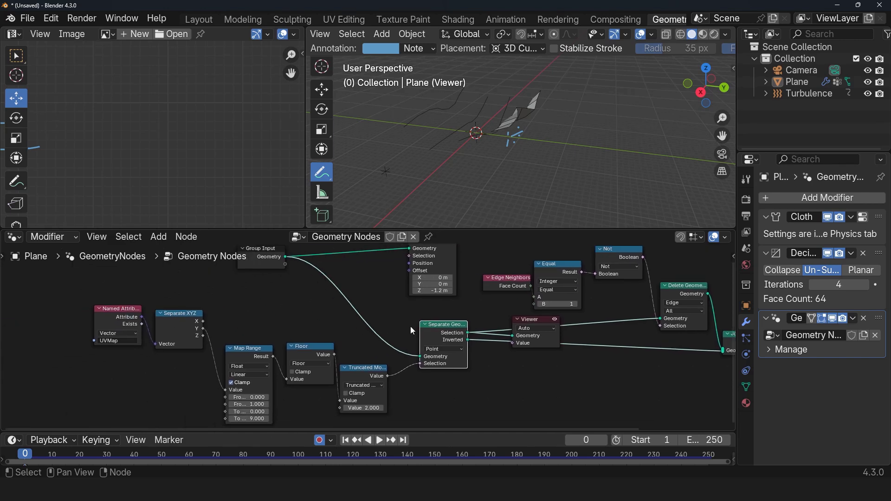
middle_click_drag(306, 270, 307, 295)
left_click(265, 281, "ctrl+shift")
middle_click_drag(416, 158, 470, 151)
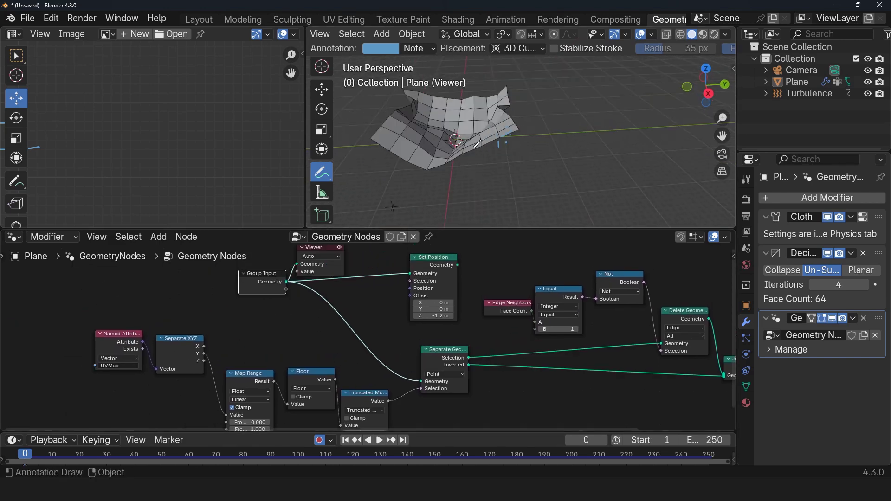
scroll(469, 151, "up", 2)
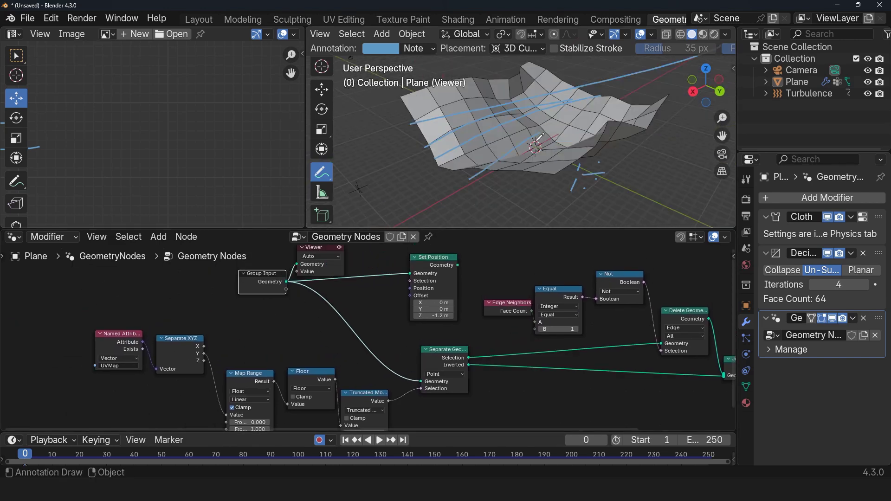
middle_click_drag(515, 174, 529, 173)
scroll(589, 353, "up", 1)
Preview the Join Geometry output in the Viewer and examine the threads from several angles
middle_click_drag(589, 352, 497, 346)
middle_click_drag(627, 359, 503, 366)
left_click(563, 370, "alt+shift")
left_click(569, 371, "ctrl+shift")
middle_click_drag(532, 166, 547, 154)
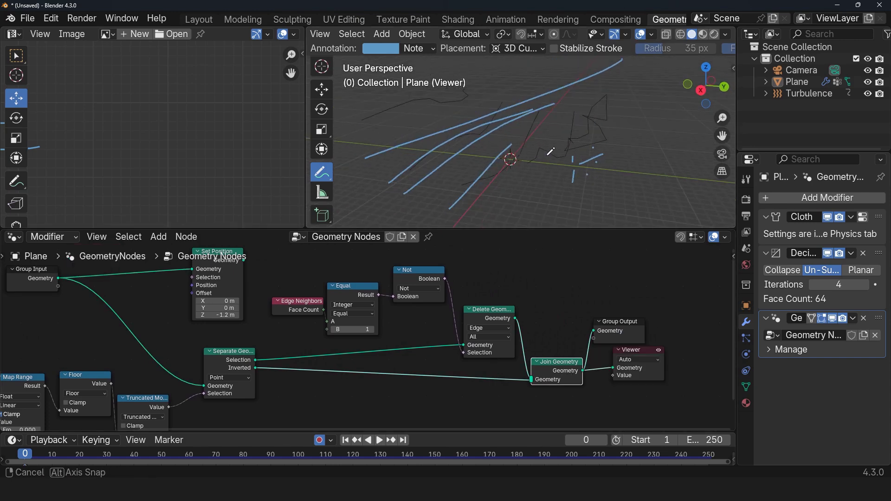
scroll(535, 295, "down", 5)
middle_click_drag(617, 174, 506, 161)
Annotate four crosswise strokes over the threads, remove the annotation layer, and return to the Move tool
left_click_drag(357, 131, 513, 131)
left_click_drag(354, 103, 654, 105)
left_click_drag(347, 114, 486, 108)
mouse_move(394, 146)
left_mouse_down()
mouse_move(518, 148)
mouse_move(548, 139)
left_mouse_up()
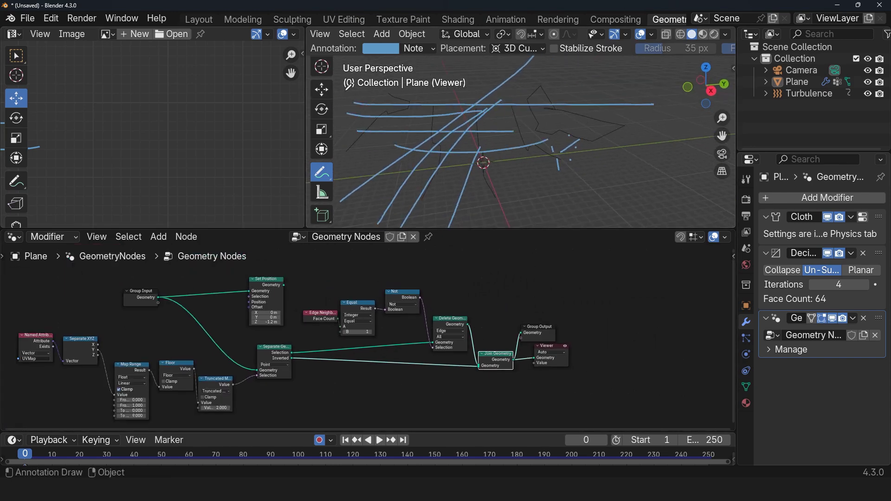
left_click(423, 49)
left_click(520, 98)
left_click(322, 90)
Delete the unused Set Position node from the node tree
scroll(367, 327, "down", 5)
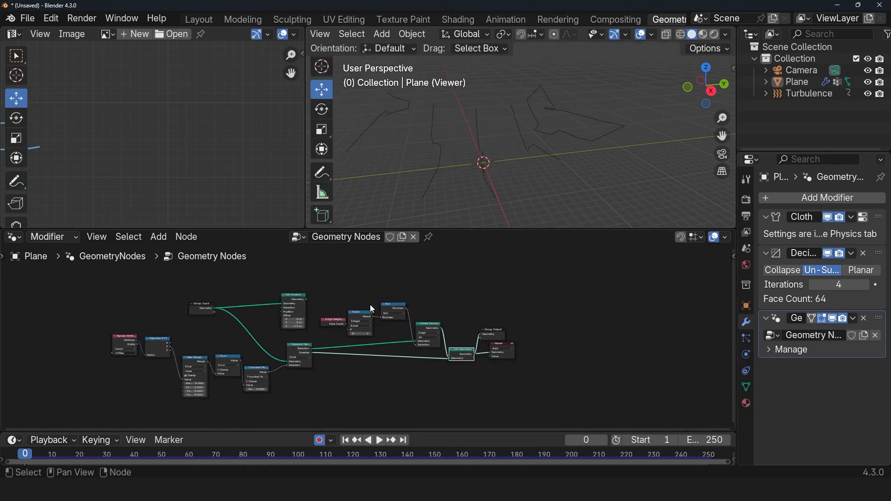
middle_click_drag(263, 296, 306, 296)
left_click_drag(183, 268, 468, 376)
left_click(347, 299)
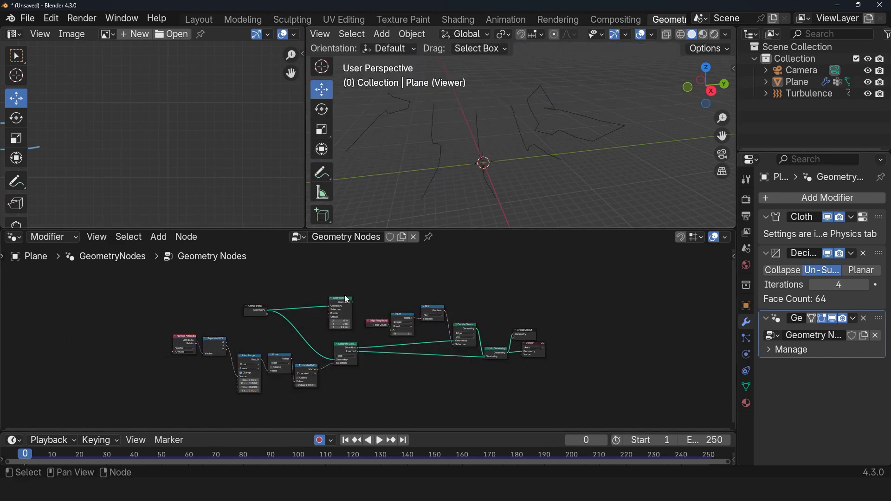
Duplicate the whole thread network except Group Output, place the copy above the original, and preview its Join Geometry
left_click_drag(472, 292, 190, 398)
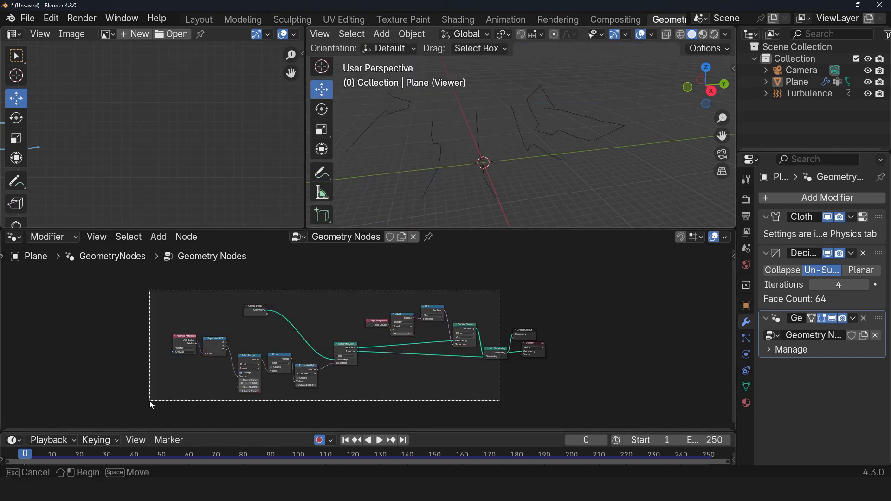
key("shift+d")
left_click(313, 261)
middle_click_drag(446, 292, 495, 362)
left_click(468, 295, "ctrl+shift")
scroll(423, 354, "up", 7)
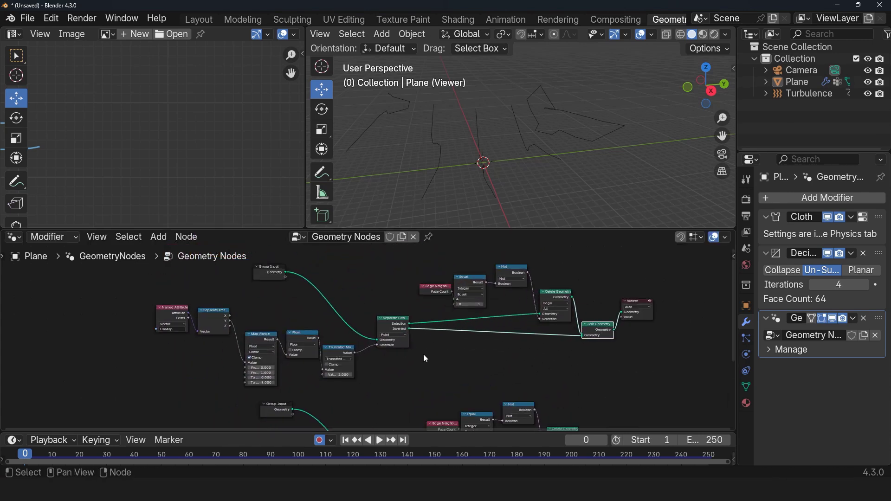
Feed the duplicated network's Map Range from the other UV axis of its Separate XYZ node
middle_click_drag(178, 317, 366, 309)
scroll(289, 332, "up", 2)
left_click_drag(338, 293, 360, 366)
middle_click_drag(533, 140, 478, 128)
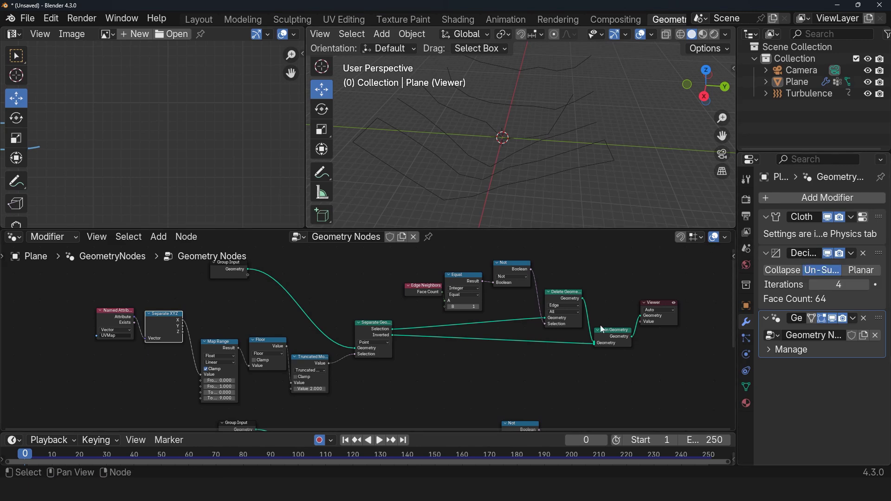
Turn off the Decimate modifier's viewport display and connect the duplicated Join Geometry to Group Output
left_click(834, 320)
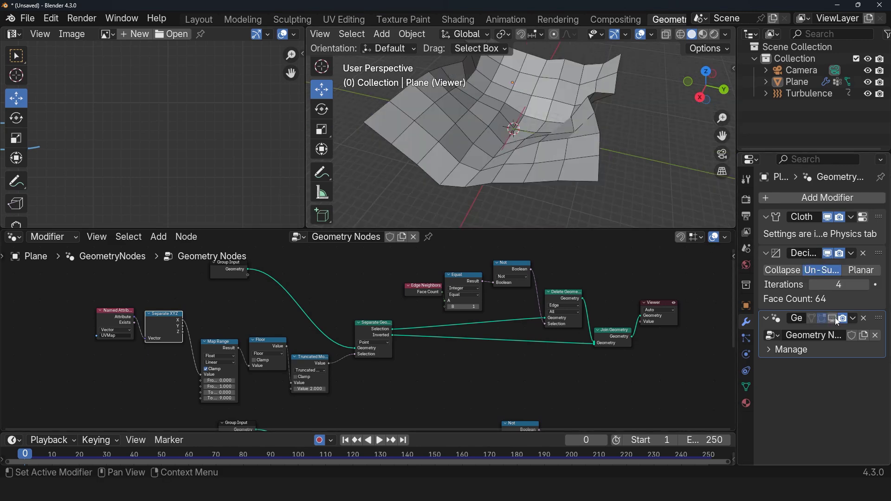
left_click(829, 255)
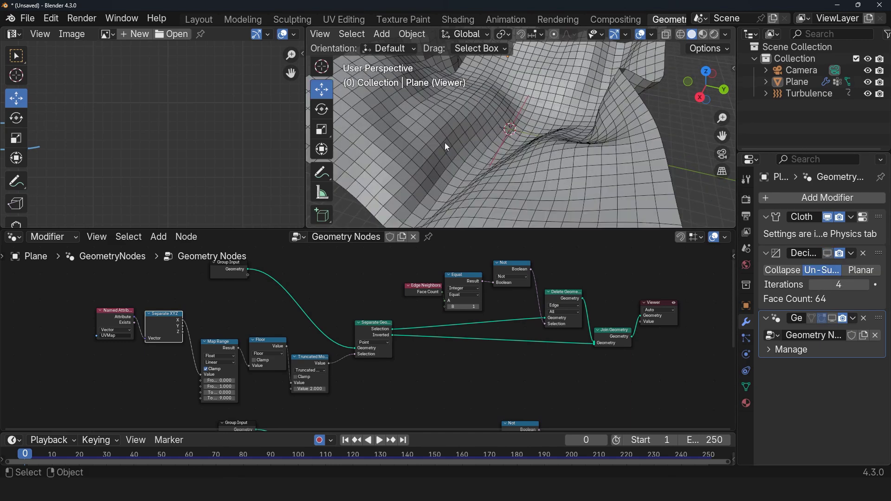
left_click(625, 339, "alt+shift")
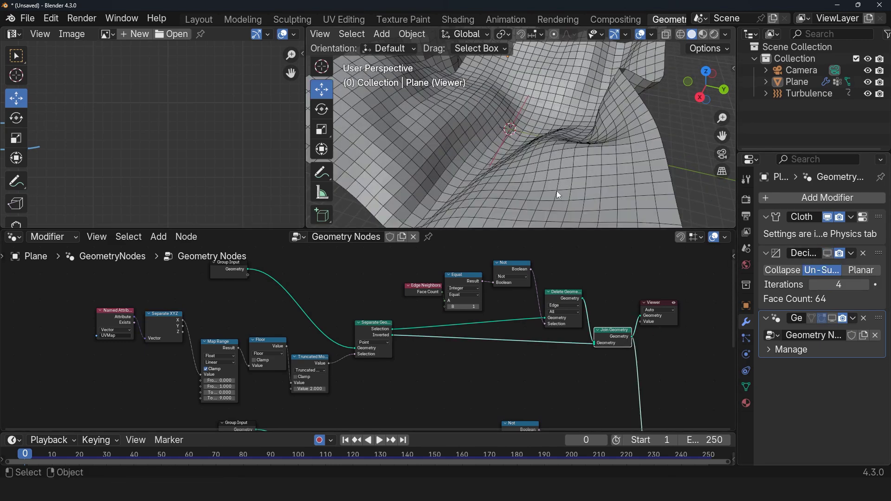
scroll(644, 338, "down", 2)
left_click(832, 318)
middle_click_drag(421, 119, 473, 115)
scroll(461, 328, "up", 3)
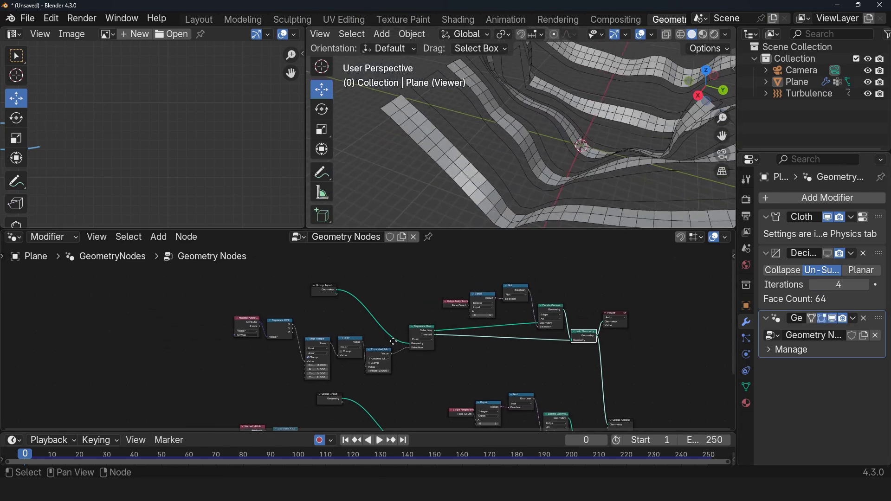
Turn on the Decimate modifier's viewport display and turn off the Geometry Nodes modifier's to inspect the coarse cloth grid
middle_click_drag(429, 388, 449, 319)
scroll(449, 319, "up", 2)
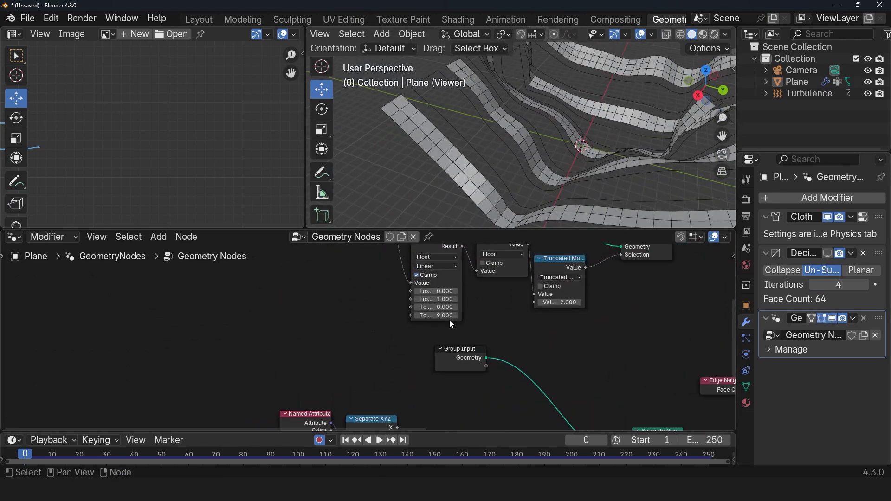
middle_click_drag(511, 171, 446, 179, "shift")
scroll(495, 171, "down", 5)
left_click(827, 253)
left_click(832, 318)
scroll(676, 156, "up", 4)
middle_click_drag(674, 159, 663, 181)
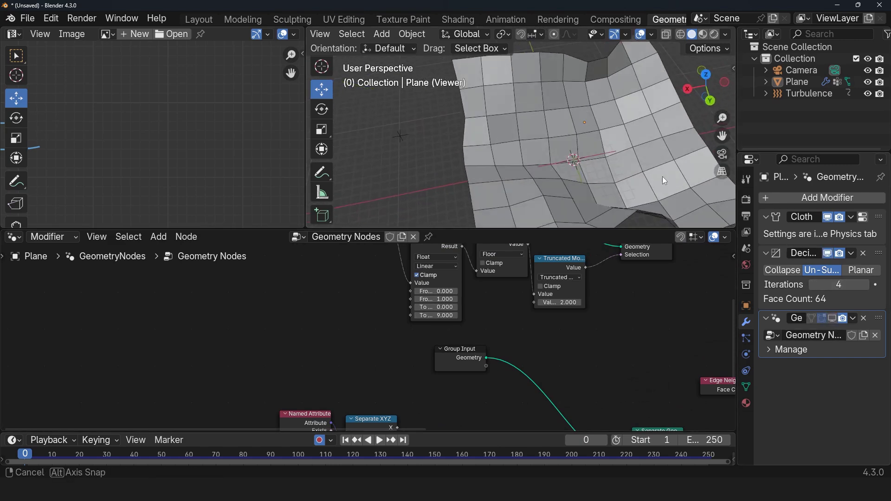
scroll(603, 170, "down", 2)
Annotate the cloth's edge columns on the decimated mesh and, with Decimate's viewport display off, on the dense mesh
left_click(321, 173)
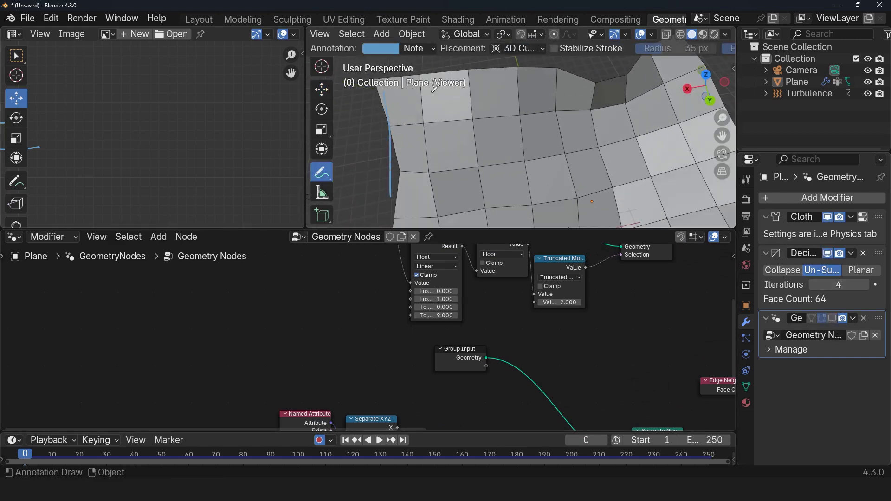
key("ctrl+z")
left_click(682, 113)
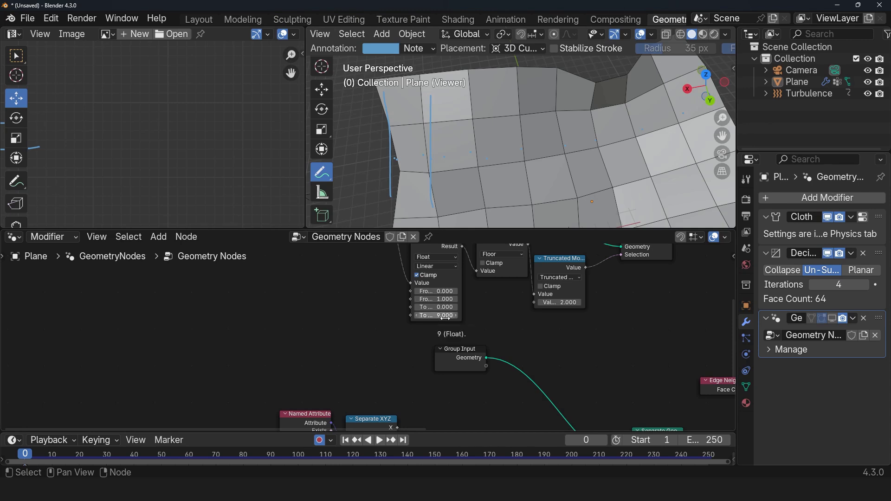
left_click(828, 254)
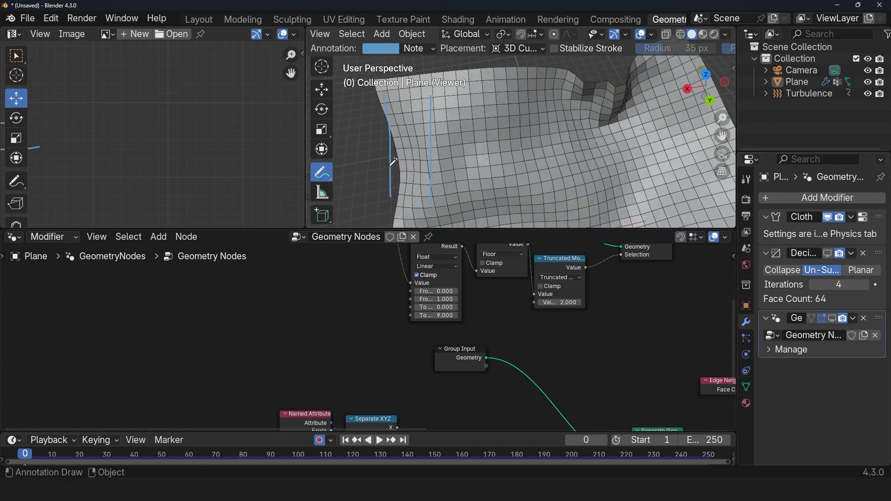
mouse_move(632, 151)
left_mouse_down()
mouse_move(657, 147)
mouse_move(354, 170)
mouse_move(395, 126)
left_mouse_up()
Turn on the Geometry Nodes modifier's viewport display and annotate the strips of faces on the cloth
scroll(624, 370, "down", 7)
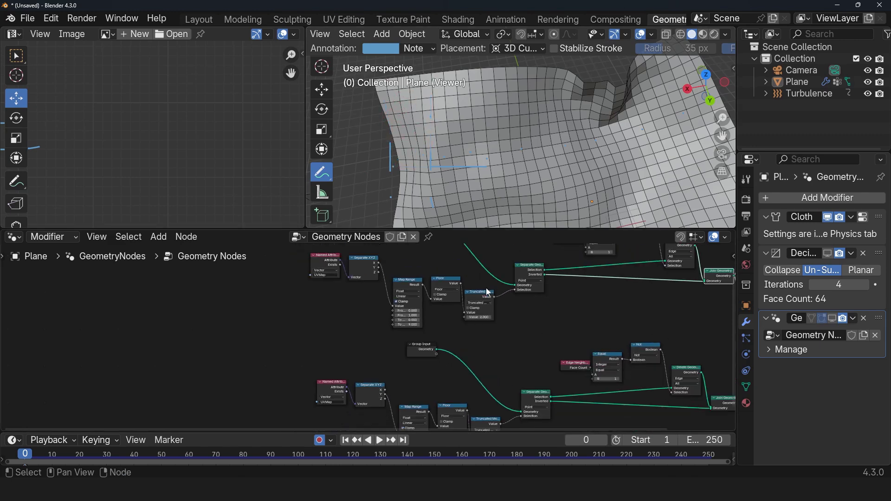
middle_click_drag(631, 284, 472, 324)
left_click(838, 320)
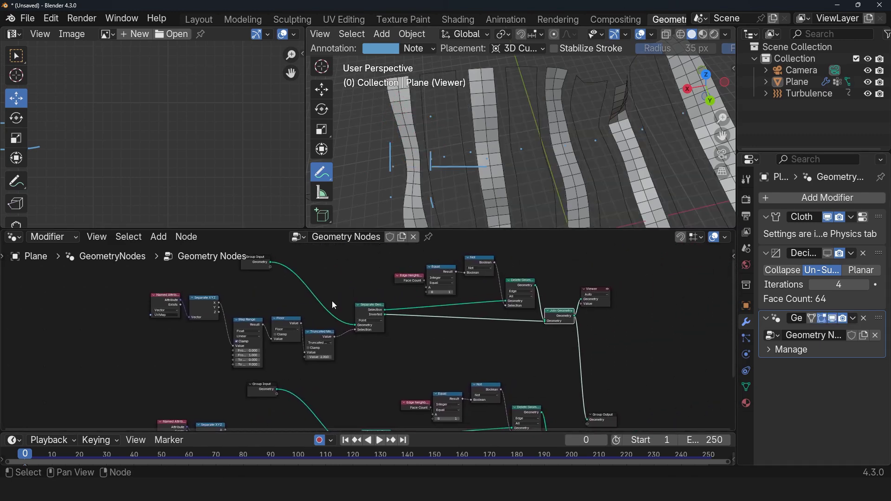
scroll(600, 329, "up", 2)
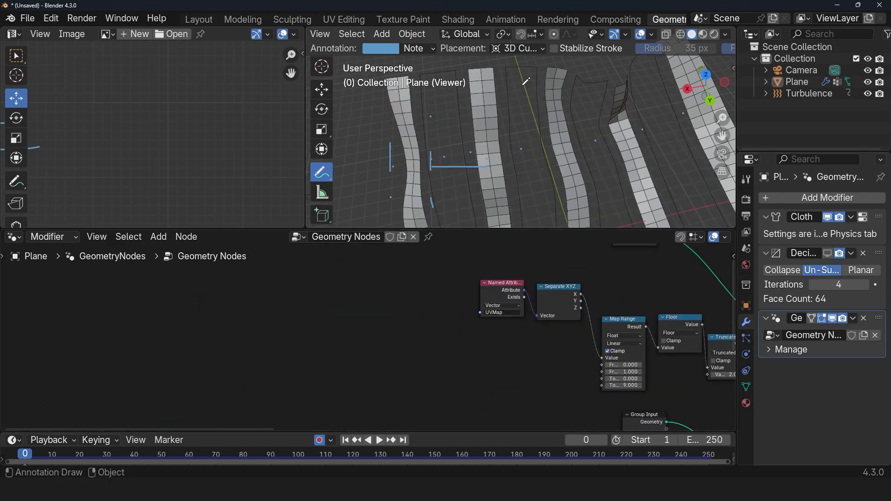
middle_click_drag(547, 154, 533, 132)
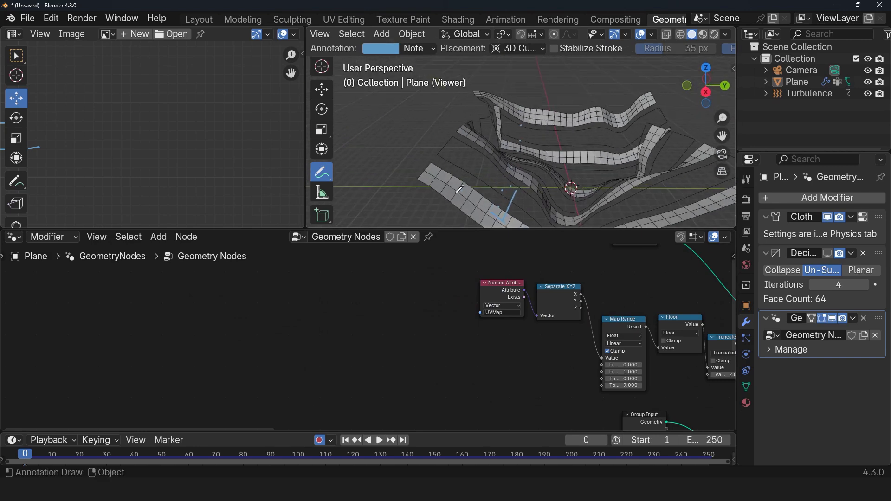
middle_click_drag(459, 189, 417, 169)
mouse_move(417, 169)
left_mouse_down()
mouse_move(694, 106)
mouse_move(641, 105)
mouse_move(624, 120)
left_mouse_up()
Preview the upper network's Group Input geometry in the viewport and move the Viewer node clear of it
middle_click_drag(539, 340, 462, 319)
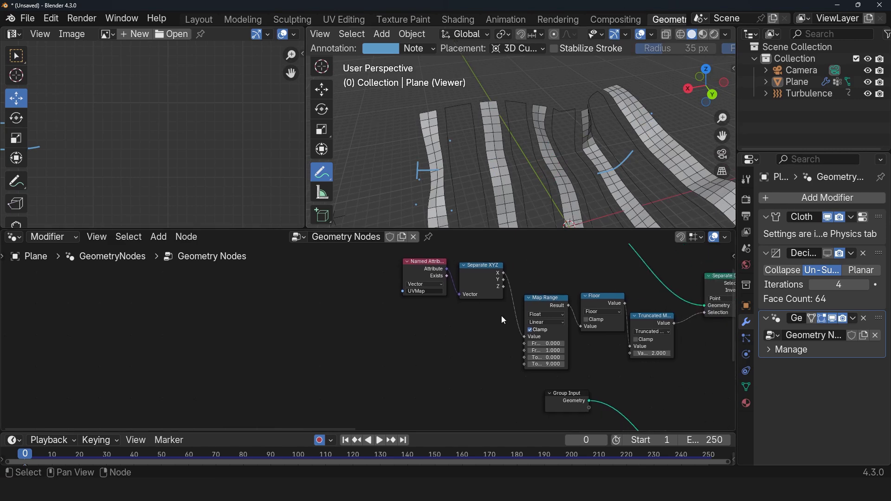
scroll(501, 316, "right", 10)
scroll(450, 290, "up", 4)
left_click(421, 267, "ctrl+shift")
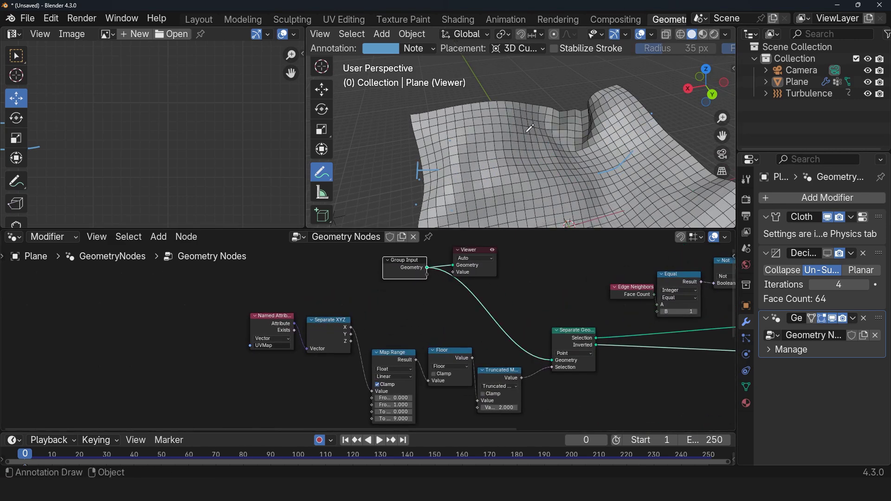
middle_click_drag(527, 132, 527, 140)
left_click_drag(483, 275, 600, 252)
middle_click_drag(539, 111, 561, 159)
scroll(544, 274, "down", 2)
Add an Index node feeding the Viewer's Value and annotate over the numbered cloth mesh
middle_click_drag(471, 298, 487, 340)
key("shift+a")
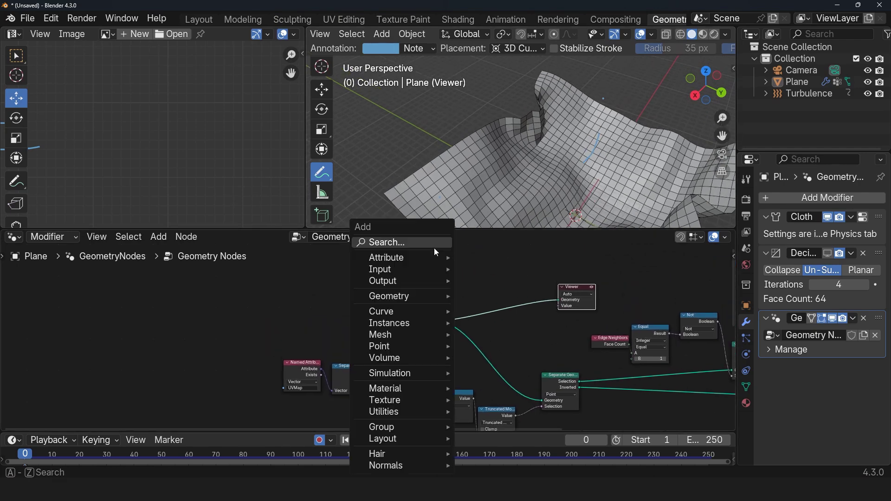
left_click(435, 246)
type("index")
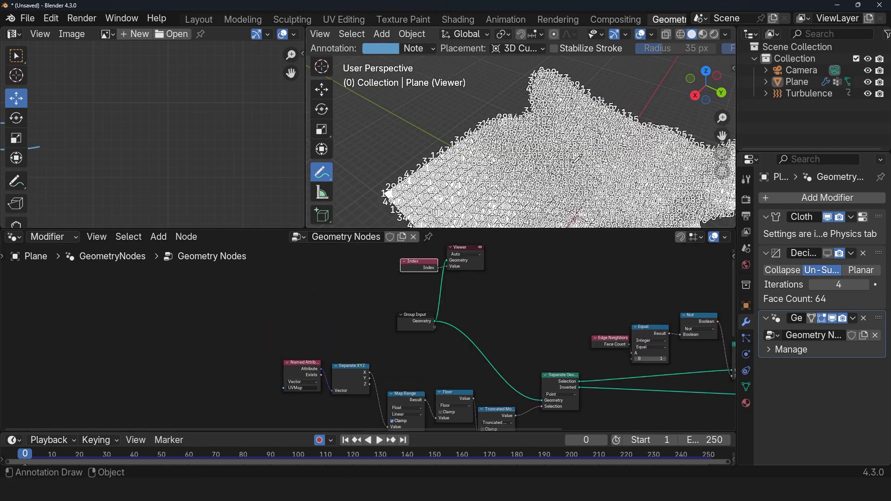
middle_click_drag(598, 146, 714, 122)
mouse_move(385, 169)
left_mouse_down()
mouse_move(484, 193)
mouse_move(698, 119)
left_mouse_up()
middle_click_drag(524, 147, 514, 153)
middle_click_drag(700, 124, 391, 140)
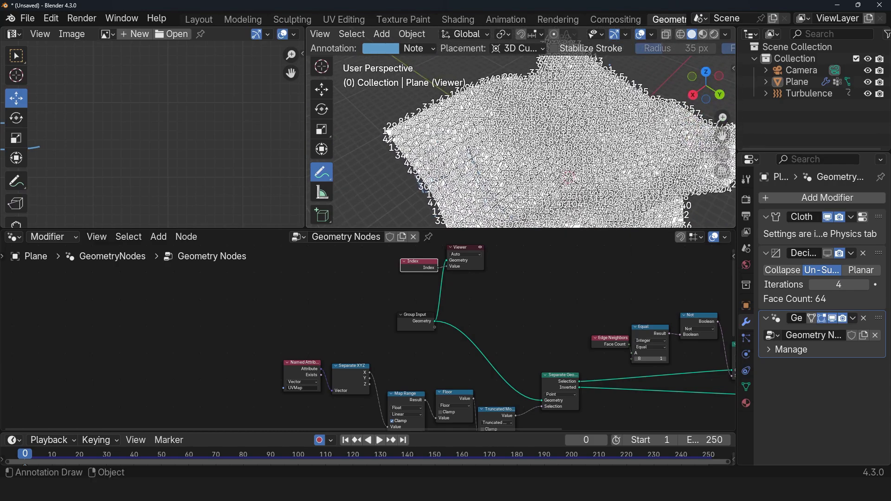
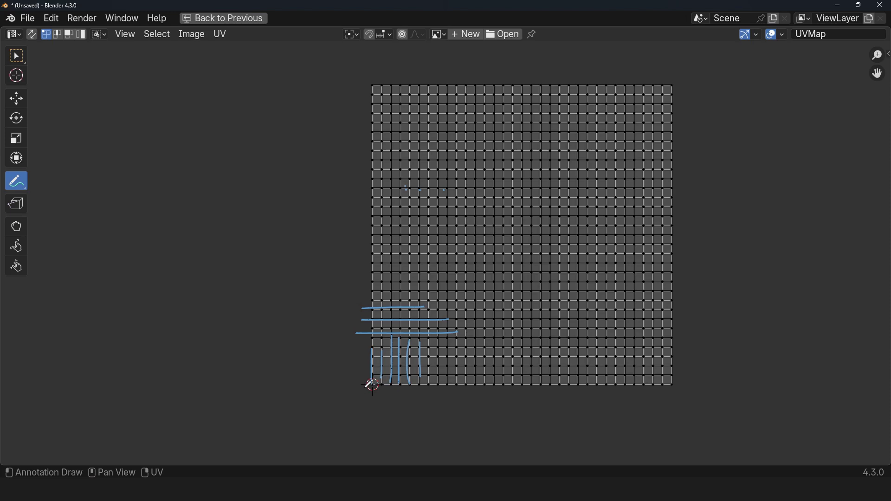
Annotate the plane's UV grid with lines along both axes, the notes 9 × 9 and 9², and loops over the grid
left_click_drag(355, 387, 389, 61)
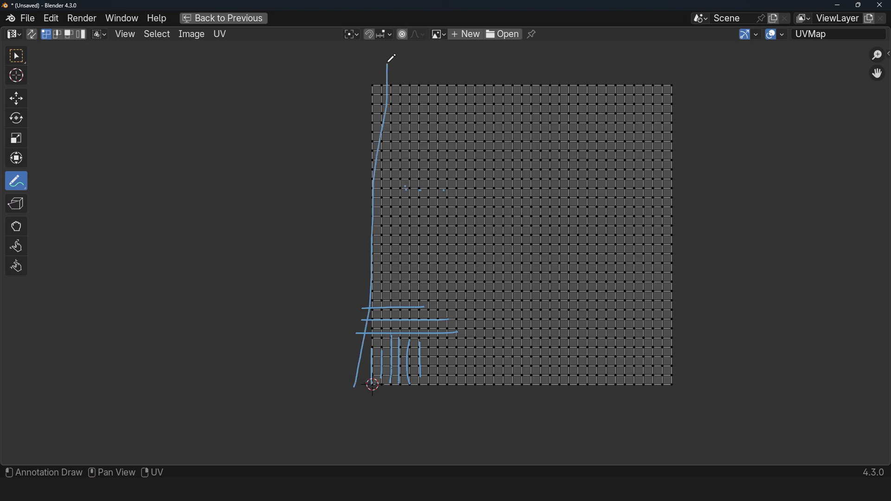
left_click_drag(379, 414, 594, 406)
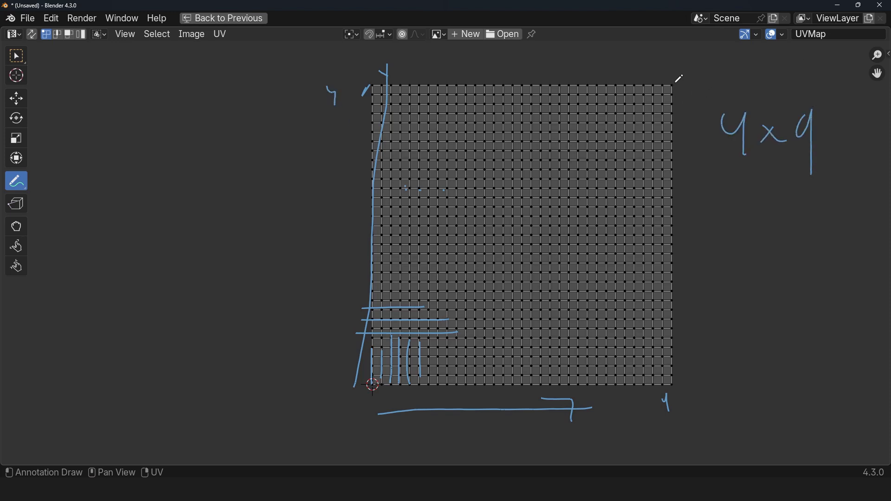
mouse_move(444, 87)
left_mouse_down()
mouse_move(714, 223)
mouse_move(511, 185)
mouse_move(481, 268)
left_mouse_up()
left_click_drag(481, 263, 512, 218, "ctrl")
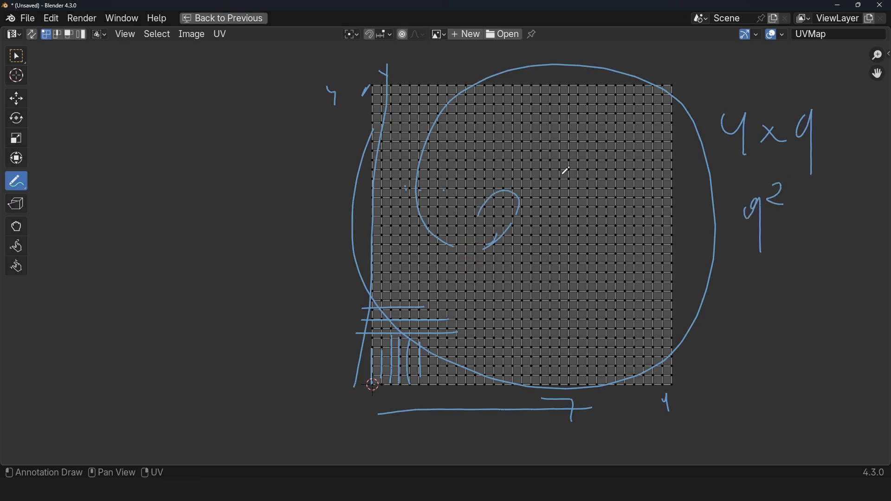
mouse_move(540, 159)
left_mouse_down()
mouse_move(449, 199)
mouse_move(498, 346)
left_mouse_up()
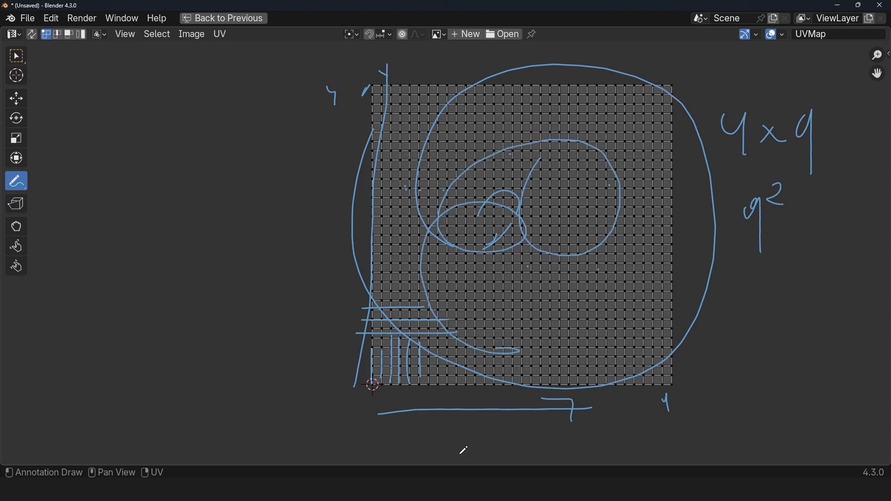
left_click_drag(370, 405, 679, 400)
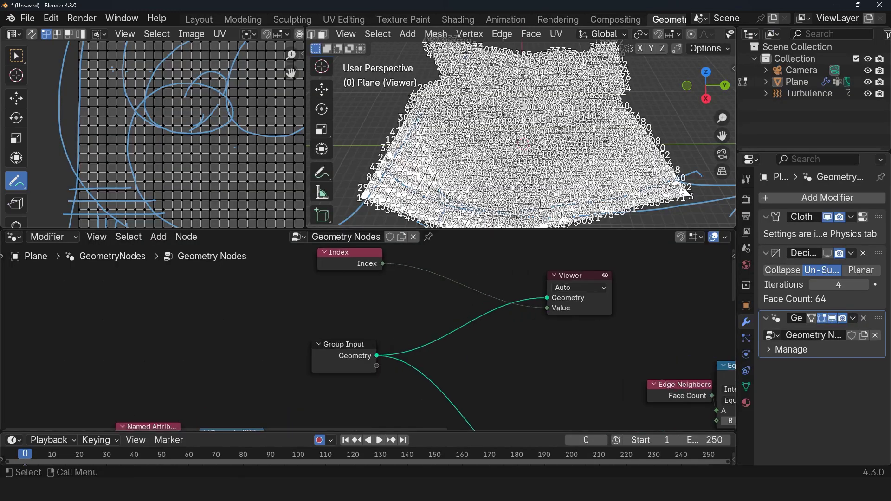
Add a Domain Size node fed by the Group Input geometry and preview its Point Count in the Viewer
key("shift+a")
type("dom")
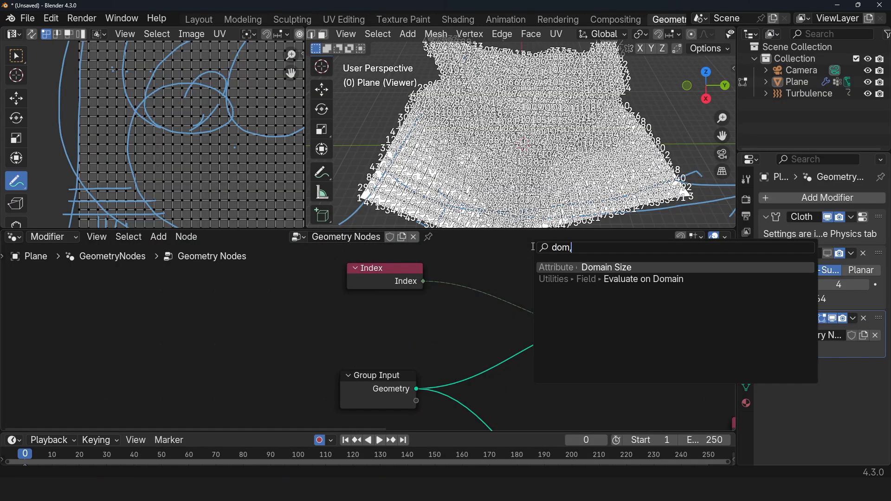
key("Return")
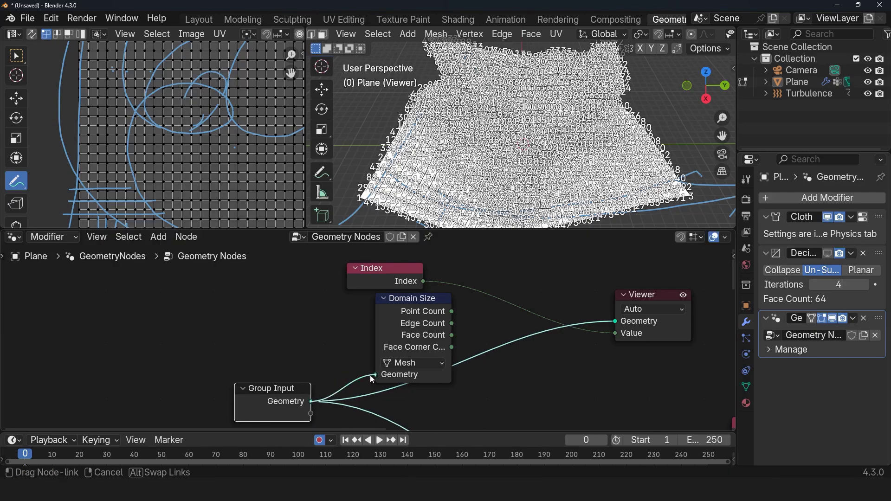
left_click(428, 315)
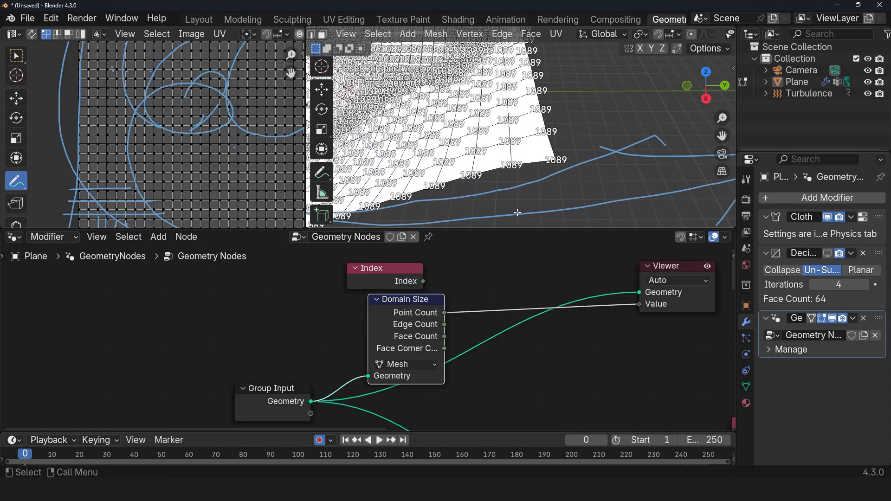
Insert a Math node between the Domain Size Point Count and the Viewer and set it to Square Root
key("shift+a")
left_click(506, 240)
type("math")
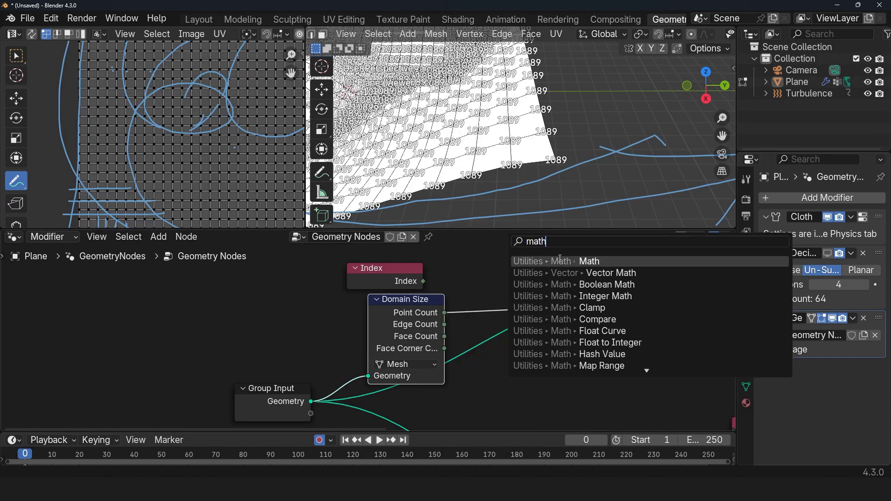
left_click(560, 261)
left_click(501, 297)
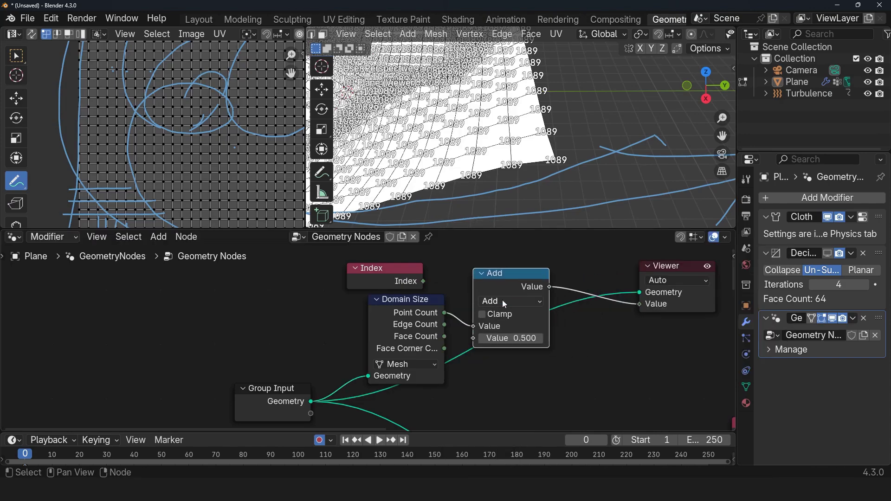
left_click(502, 300)
left_click(427, 413)
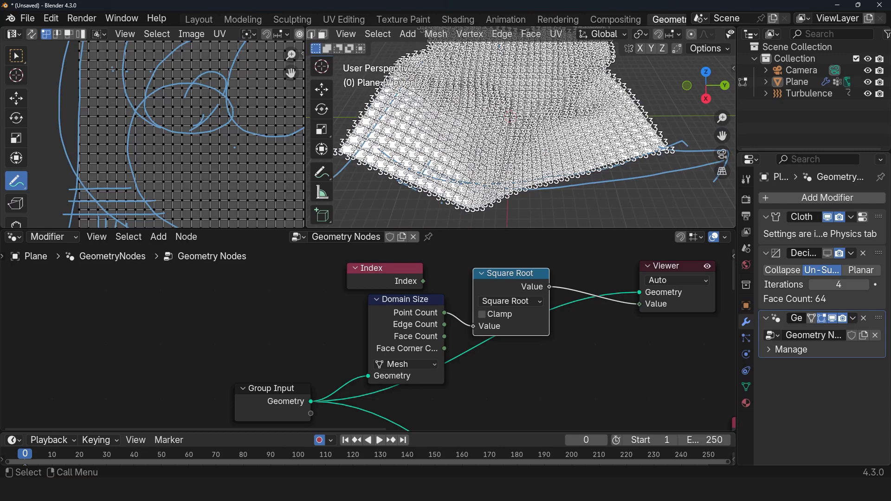
Turn on the Decimate modifier's viewport display to check the square root value on the coarse mesh
left_click(828, 254)
scroll(659, 308, "down", 2)
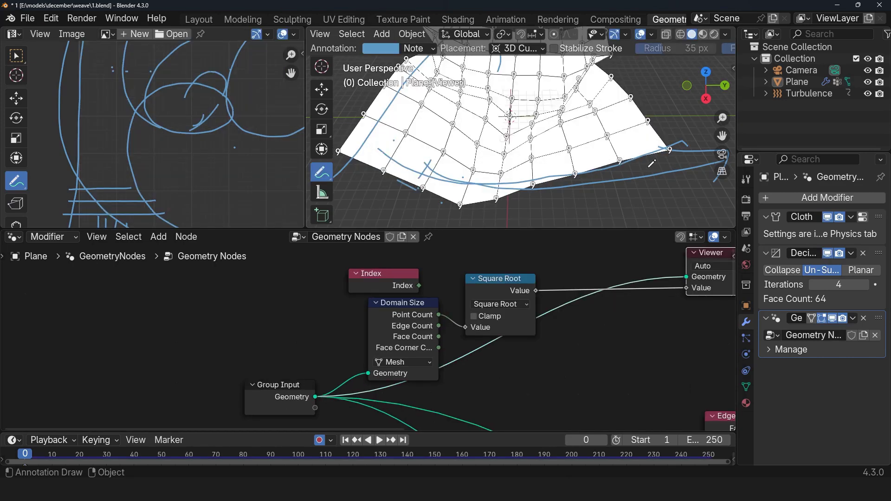
Move the point-count nodes closer to the upper Map Range and link the Square Root value to its To Max
scroll(554, 343, "down", 10)
middle_click_drag(544, 360, 544, 307)
scroll(351, 366, "up", 1)
middle_click_drag(351, 367, 363, 369)
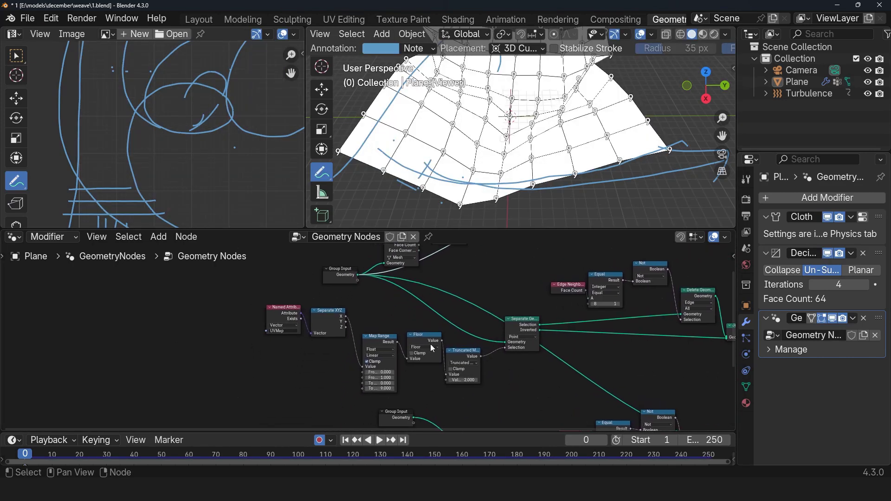
scroll(430, 344, "up", 4)
middle_click_drag(430, 344, 606, 357)
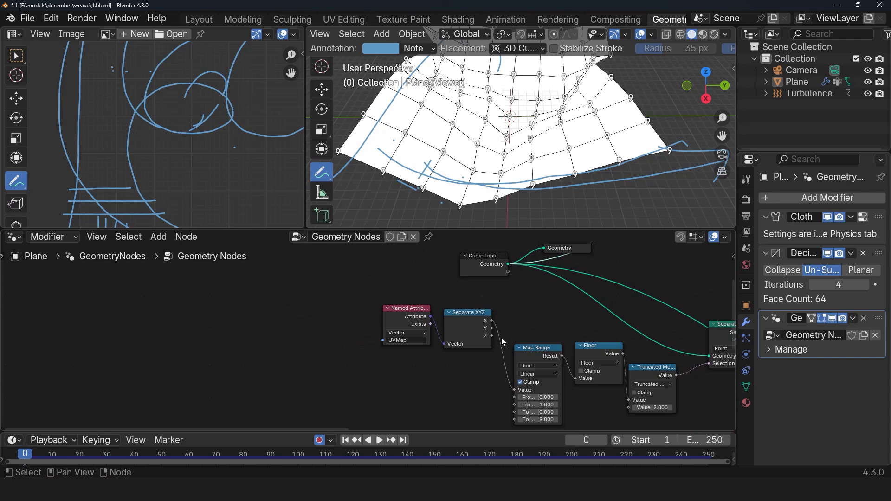
scroll(569, 332, "down", 1)
middle_click_drag(536, 325, 583, 364)
scroll(583, 365, "down", 3)
left_click_drag(460, 247, 585, 321)
left_click_drag(596, 260, 466, 283)
middle_click_drag(592, 331, 558, 299)
left_click(558, 299)
left_click_drag(456, 254, 477, 395)
Preview the upper network's Join Geometry and turn off the Decimate modifier's viewport display to inspect the full-resolution threads
middle_click_drag(659, 284, 552, 302)
scroll(552, 303, "down", 3)
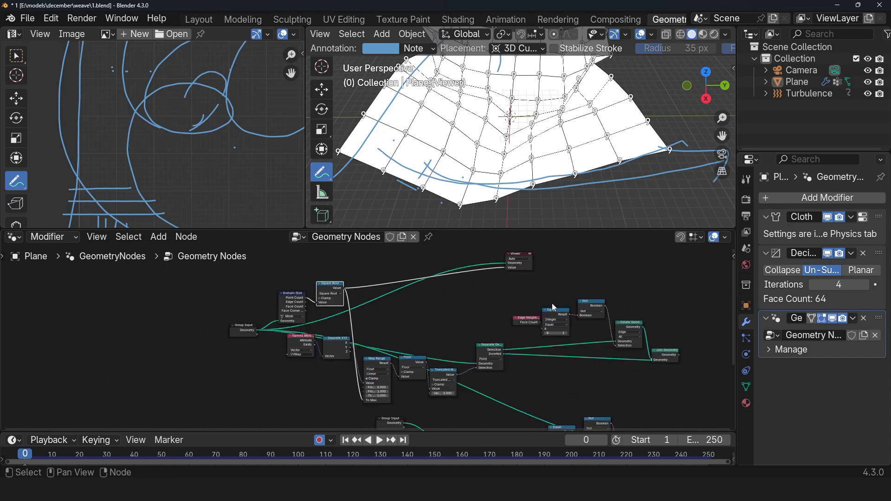
left_click(666, 358, "alt+shift")
left_click(665, 358, "ctrl+shift")
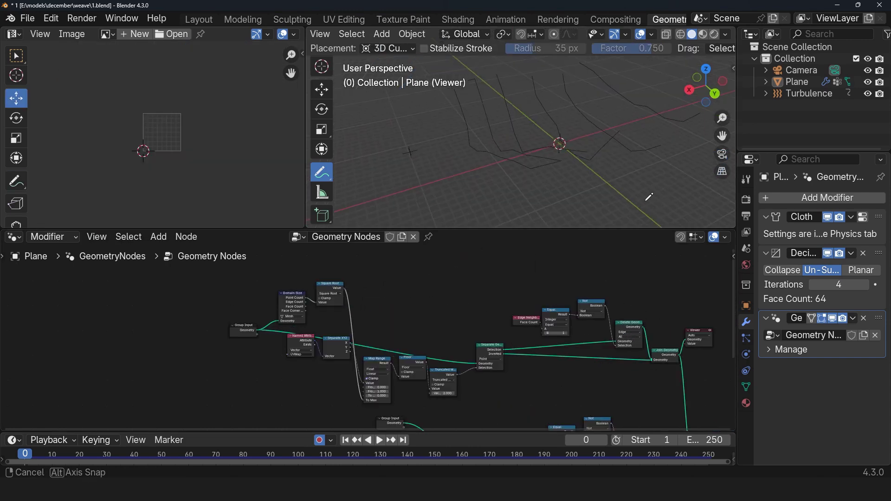
middle_click_drag(646, 194, 608, 189)
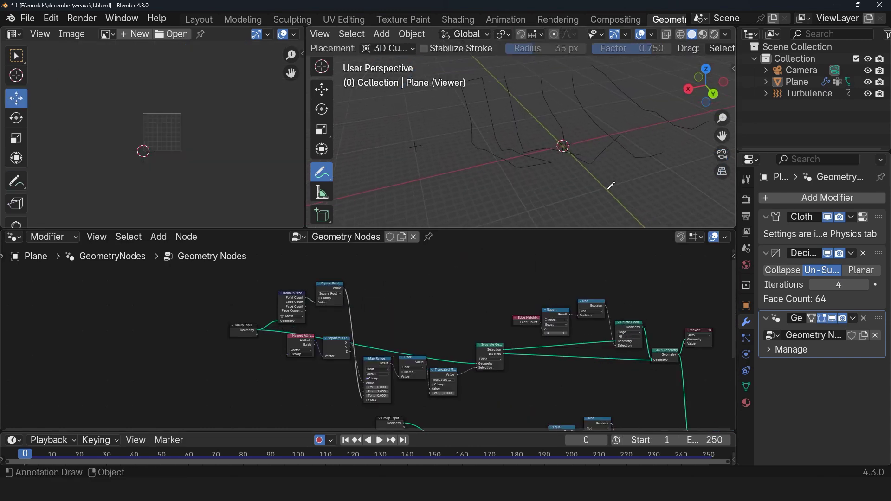
left_click(827, 254)
middle_click_drag(557, 148, 519, 159)
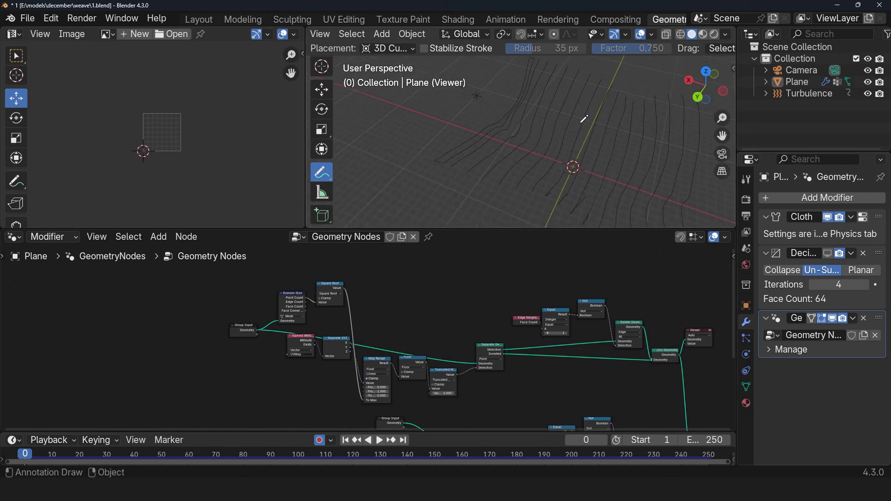
Preview the lower network's Join Geometry in the viewport
scroll(582, 151, "down", 3)
middle_click_drag(597, 363, 500, 292)
scroll(516, 299, "down", 3)
middle_click_drag(543, 341, 523, 317)
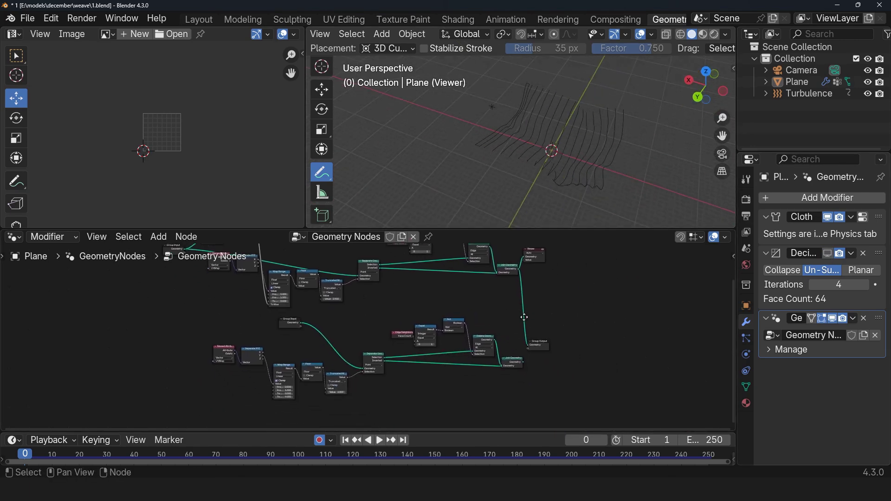
scroll(524, 320, "up", 1)
left_click(550, 370, "ctrl+shift")
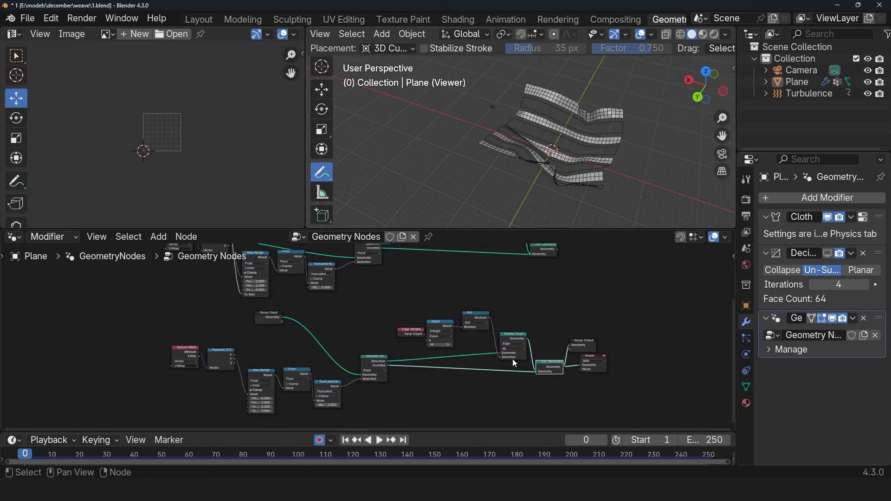
Link the Square Root value to the lower Map Range's To Max and inspect the resulting threads
middle_click_drag(383, 332, 445, 340)
middle_click_drag(399, 285, 400, 291)
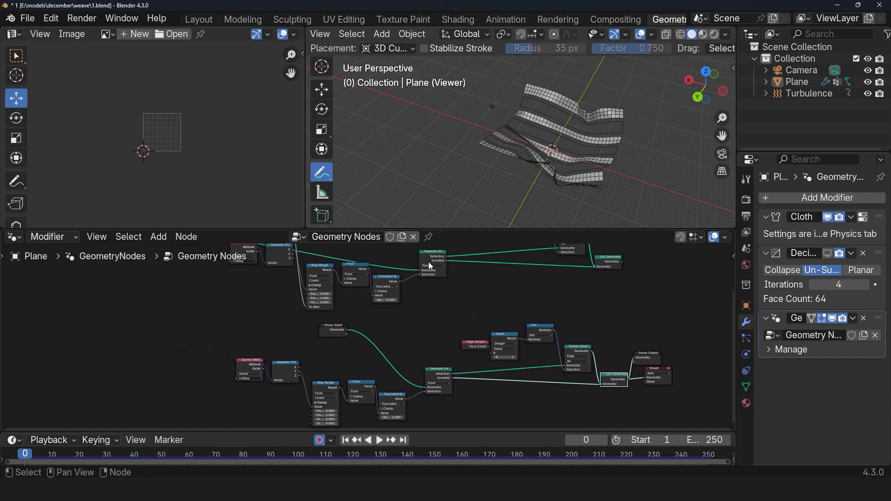
scroll(429, 262, "down", 3)
middle_click_drag(308, 247, 327, 284)
left_click_drag(322, 263, 343, 387)
scroll(600, 164, "up", 4)
middle_click_drag(601, 164, 507, 141)
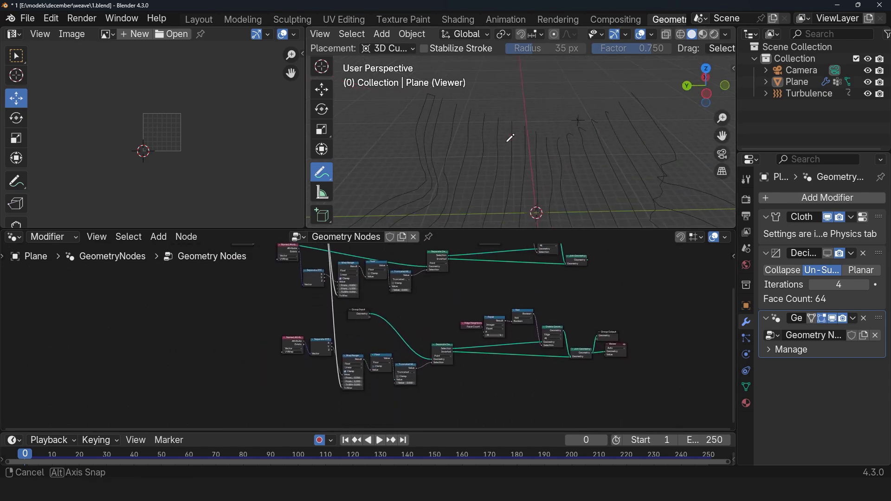
Connect the upper network's Join Geometry to the Group Output and preview it through the Viewer
middle_click_drag(575, 330, 498, 358)
middle_click_drag(561, 186, 610, 180)
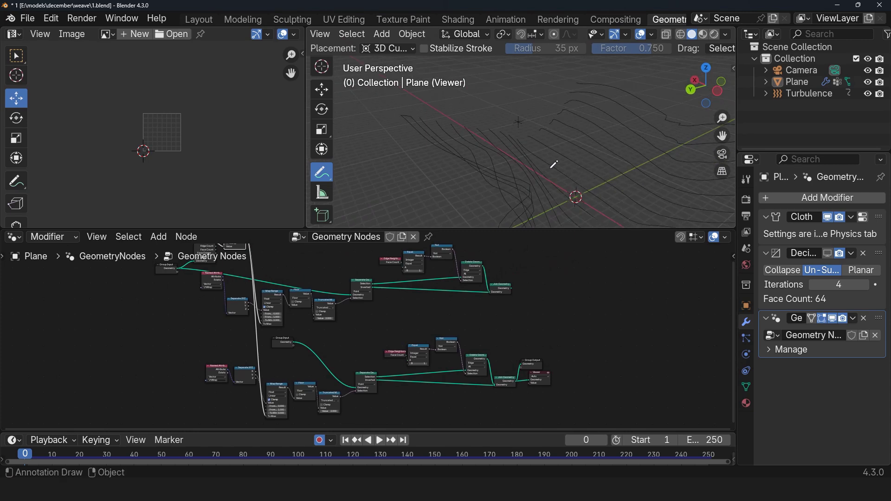
left_click(510, 286, "alt+shift")
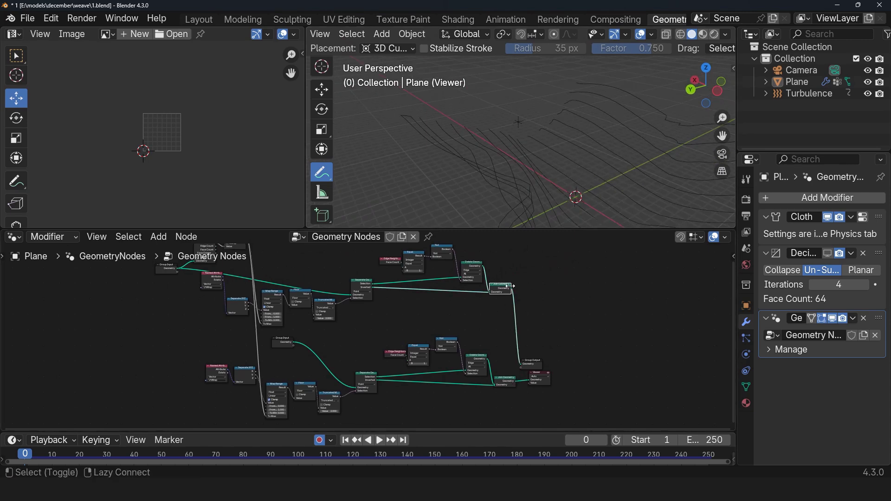
left_click(508, 381)
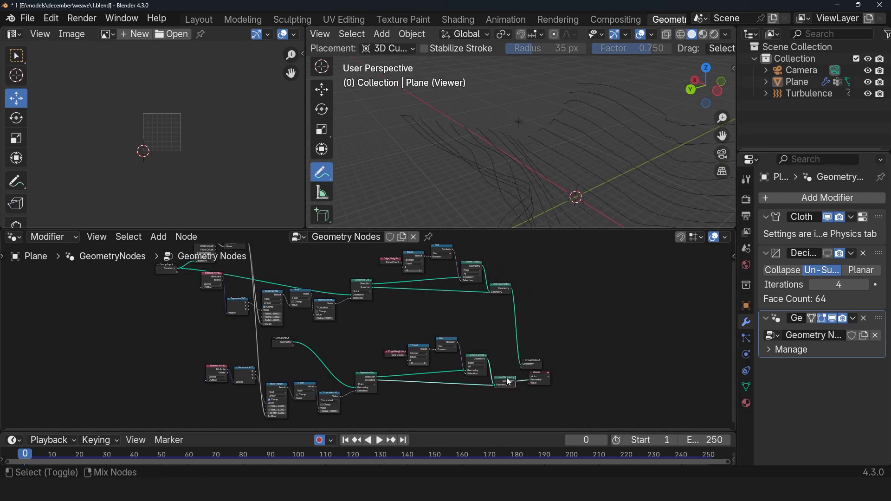
left_click(506, 289, "ctrl+shift")
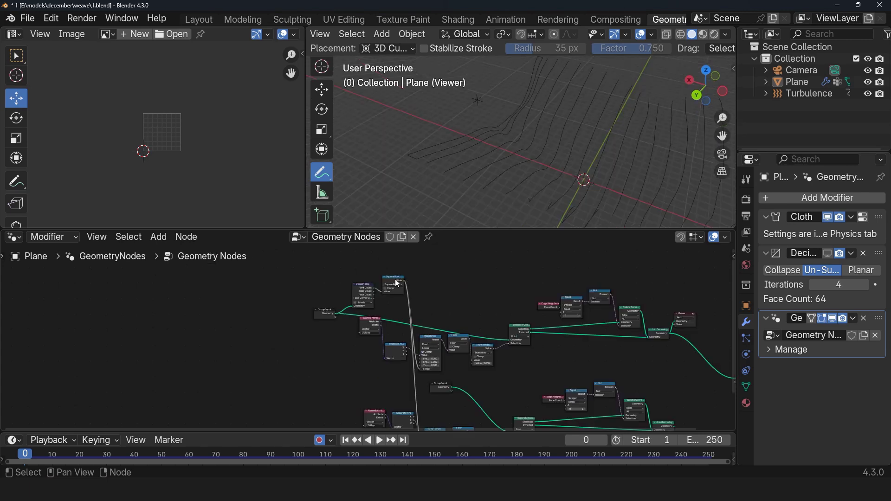
Try to delete the upper network together with its point-count nodes, check the lower network, and undo the deletion
left_click_drag(351, 253, 693, 383)
middle_click_drag(660, 384, 638, 322)
left_click(638, 322)
left_click_drag(322, 246, 667, 349)
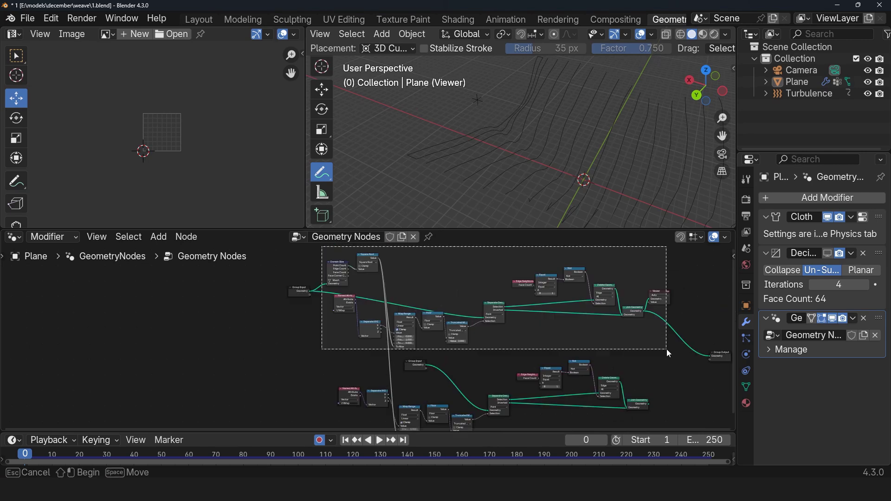
key("x")
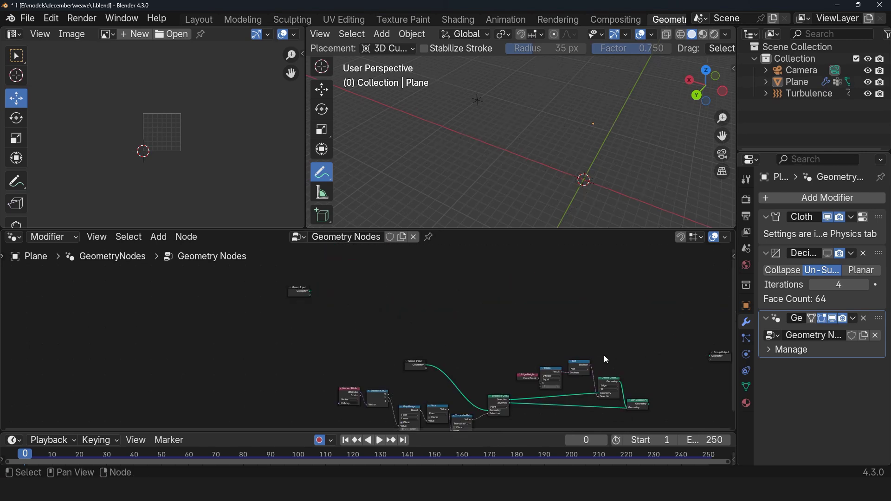
middle_click_drag(604, 357, 616, 300)
scroll(617, 302, "up", 2)
middle_click_drag(696, 343, 576, 359)
left_click(579, 362, "ctrl+shift")
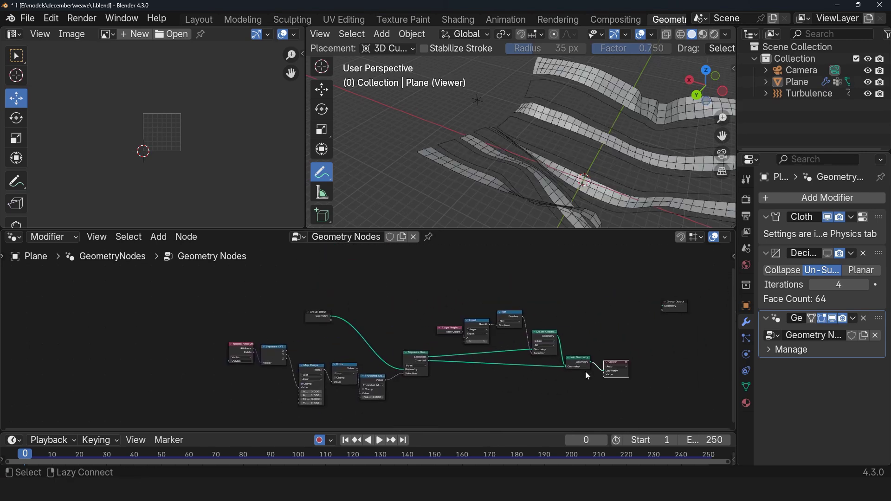
left_click(584, 368, "alt+shift")
middle_click_drag(467, 385, 537, 348)
scroll(538, 348, "up", 2)
key("ctrl+z")
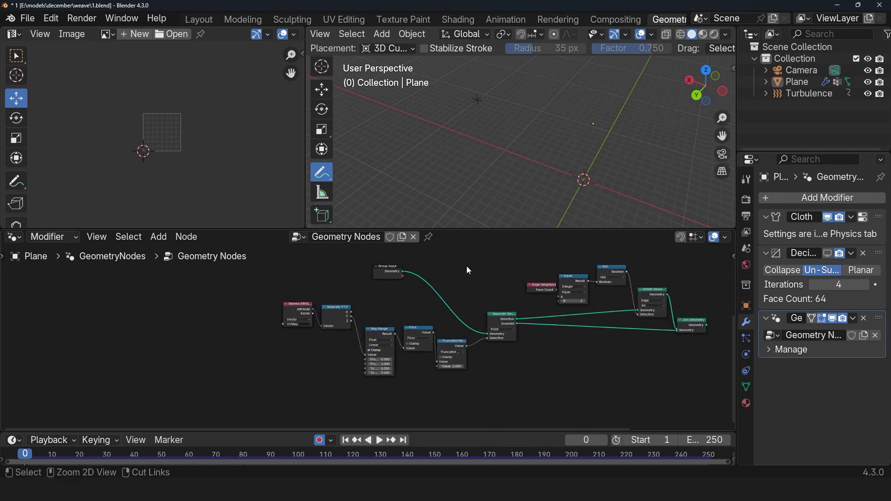
key("ctrl+z")
Move the Domain Size, Square Root and upper Group Input nodes down beside the lower network
middle_click_drag(466, 266, 510, 366)
left_click(507, 371)
scroll(511, 366, "up", 1)
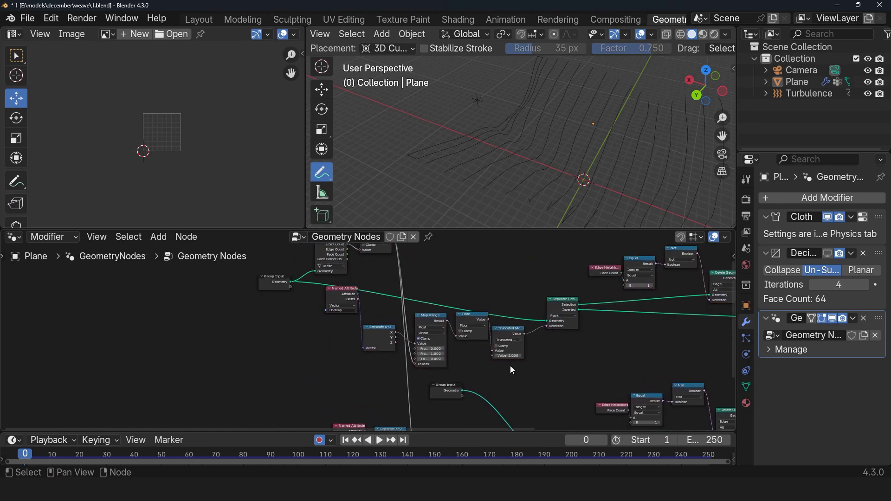
scroll(510, 365, "down", 3)
left_click_drag(426, 255, 338, 279)
left_click_drag(340, 277, 347, 397)
left_click_drag(293, 292, 261, 375)
Delete the rest of the upper network and preview the remaining Join Geometry
middle_click_drag(261, 375, 195, 371)
scroll(281, 285, "down", 2)
left_click_drag(268, 273, 655, 344)
key("x")
scroll(569, 357, "up", 2)
left_click_drag(311, 338, 297, 365)
scroll(348, 355, "up", 1)
middle_click_drag(729, 356, 553, 366)
left_click(536, 365, "ctrl+shift")
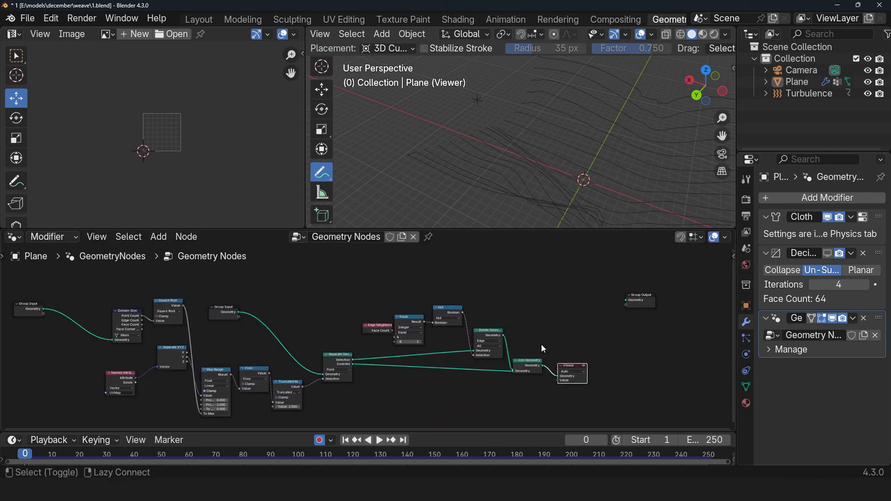
Move the Separate XYZ node down so it sits between Named Attribute and Map Range
scroll(389, 347, "down", 1)
middle_click_drag(388, 347, 466, 344)
scroll(360, 345, "up", 2)
middle_click_drag(257, 346, 465, 311)
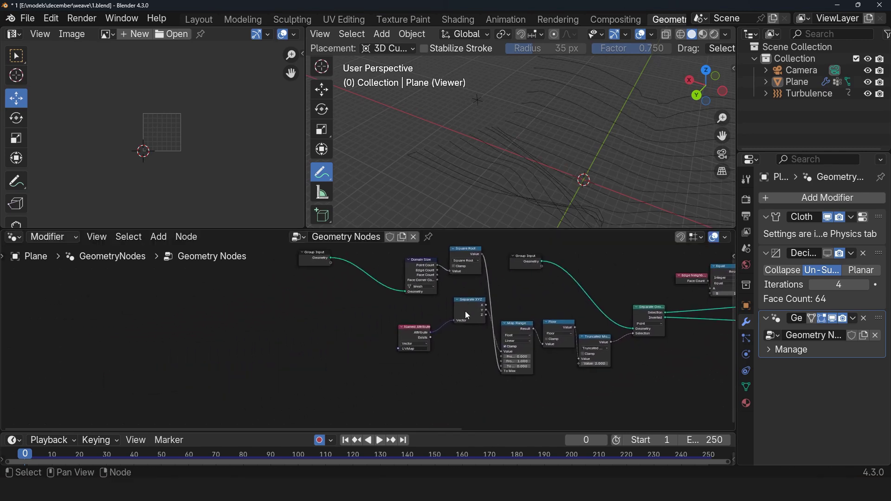
left_click_drag(465, 311, 475, 347)
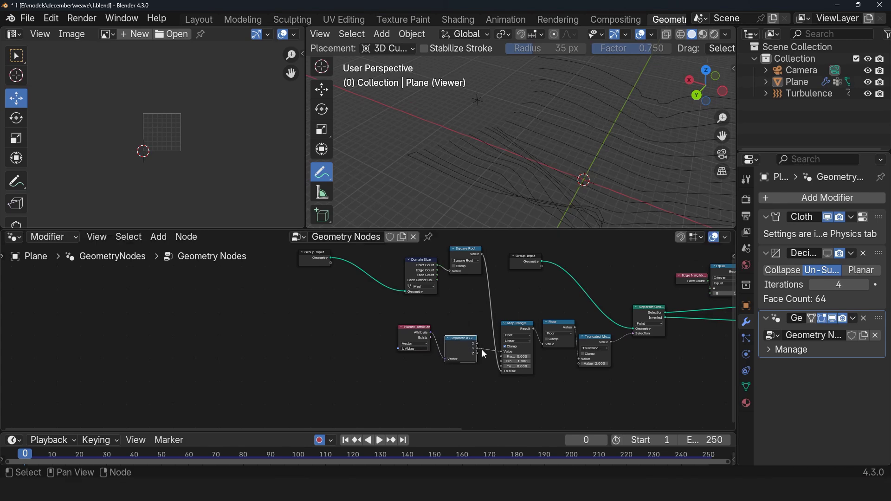
Combine the thread-extraction nodes, from Domain Size and Named Attribute through Join Geometry, into one node group
scroll(397, 365, "down", 3)
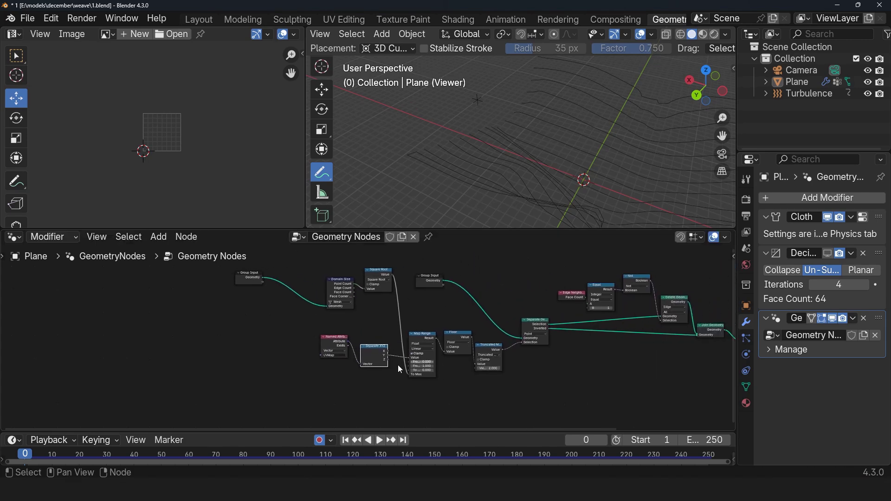
left_click_drag(318, 261, 615, 385)
key("KP_Decimal")
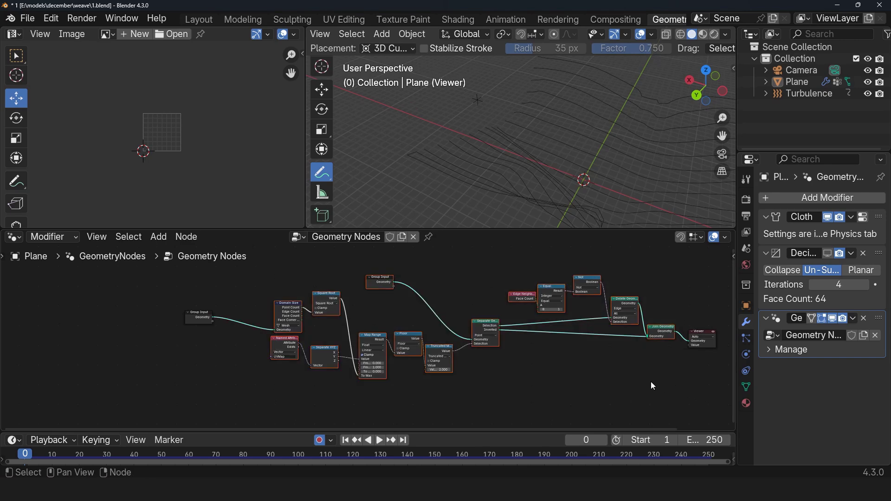
key("ctrl+g")
key("Tab")
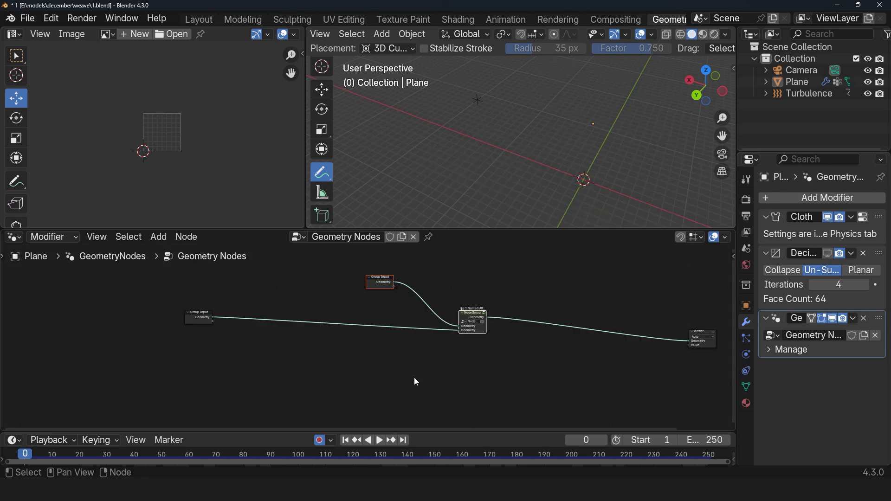
key("Tab")
key("Tab")
Reposition the Group Input above the node group and delete the redundant second Group Input
scroll(368, 330, "up", 4)
middle_click_drag(339, 292, 353, 350)
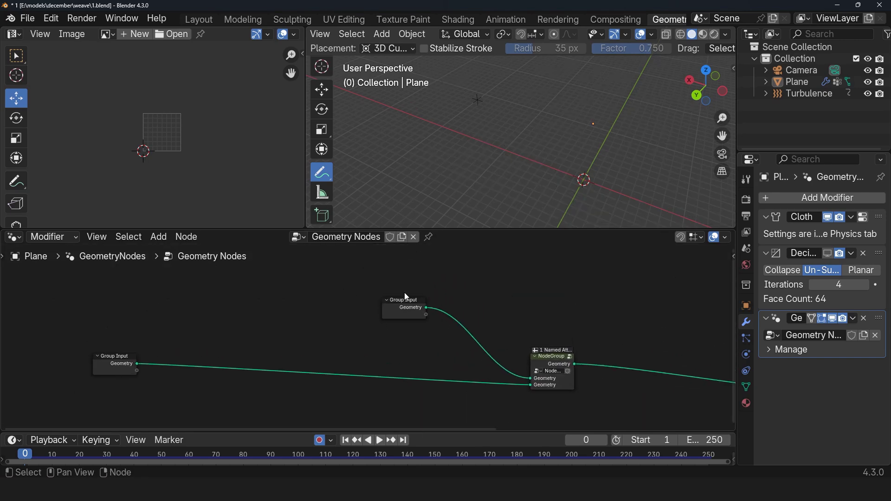
left_click_drag(405, 296, 418, 289)
left_click(123, 358)
key("x")
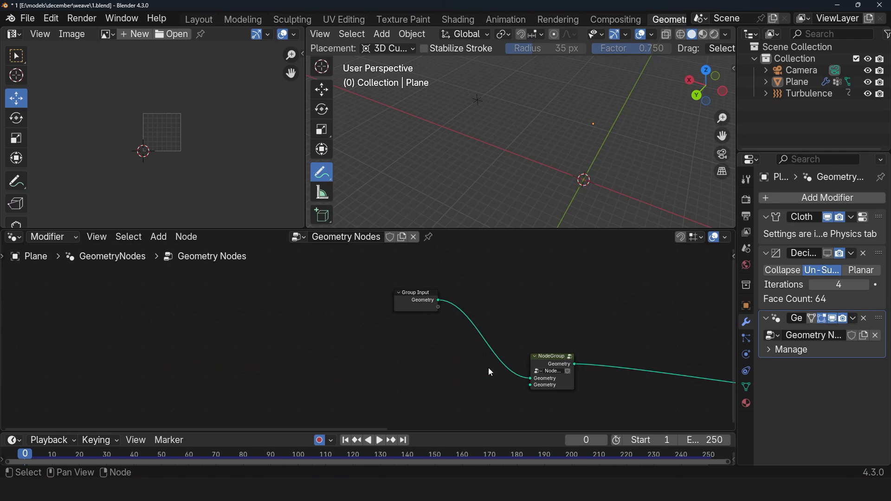
Remove the duplicate Geometry input socket from inside the node group
key("Tab")
key("n")
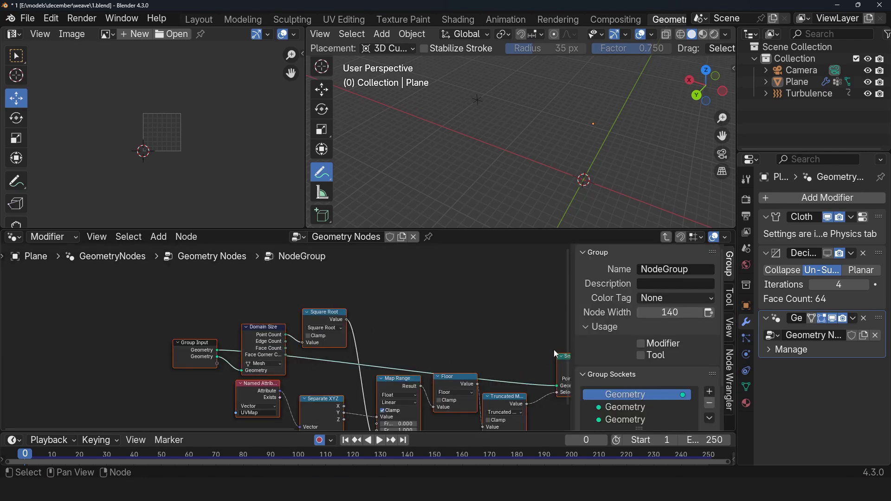
scroll(633, 352, "down", 3)
left_click(649, 372)
left_click(709, 356)
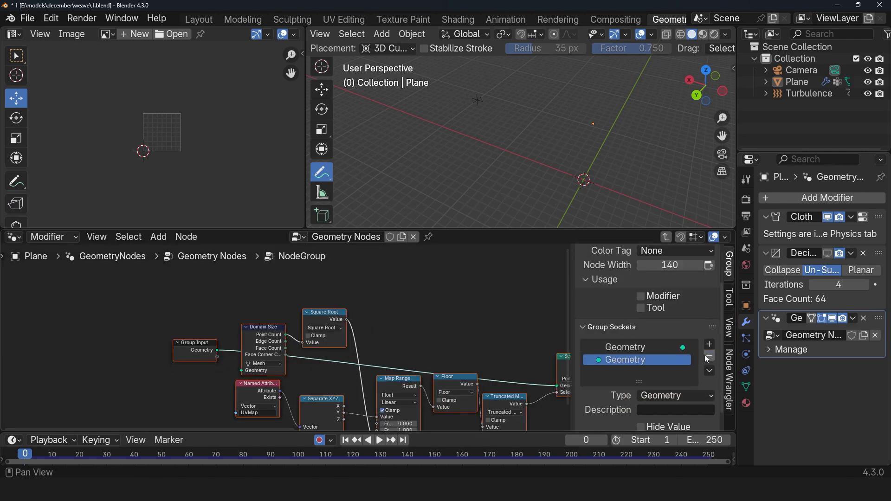
key("Tab")
key("Tab")
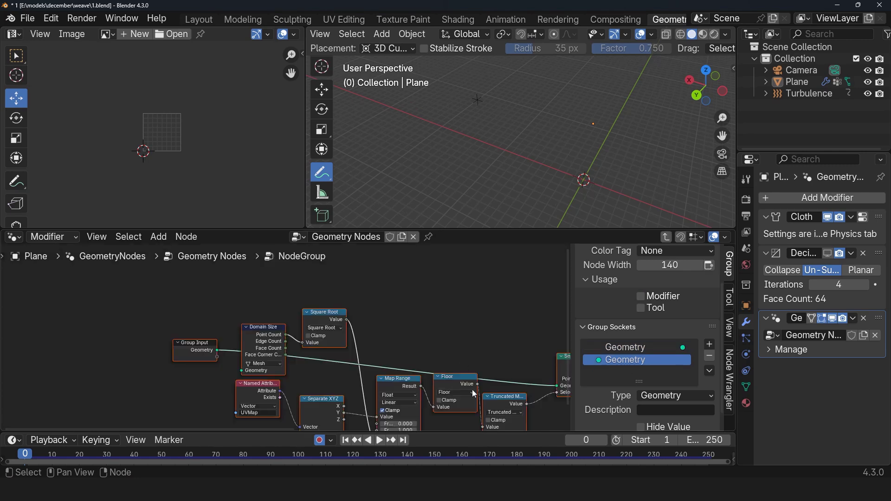
Move Named Attribute and Separate XYZ away from Map Range to make room for another node
middle_click_drag(465, 391, 419, 308)
key("alt+a")
middle_click_drag(213, 313, 306, 341)
scroll(306, 340, "up", 1)
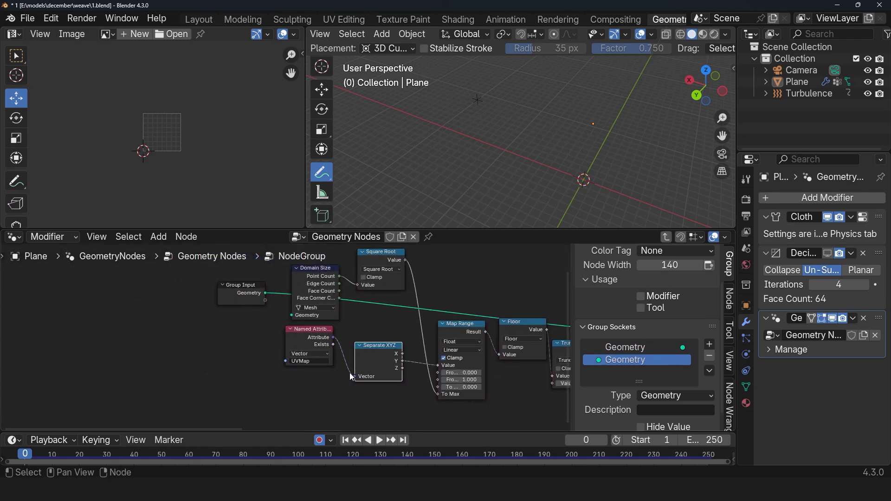
left_click_drag(283, 396, 385, 339)
left_click_drag(400, 338, 304, 357)
left_click_drag(364, 356, 268, 359)
Add a Switch node between Separate XYZ and Map Range and set its input type to Float
left_click(361, 341)
key("shift+a")
left_click(335, 246)
type("sw")
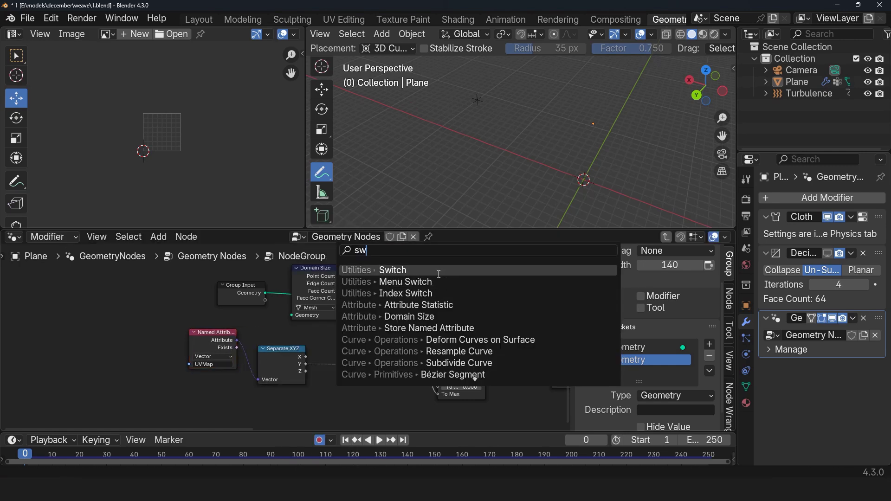
left_click(439, 272)
left_click(385, 327)
key("n")
left_click(492, 331)
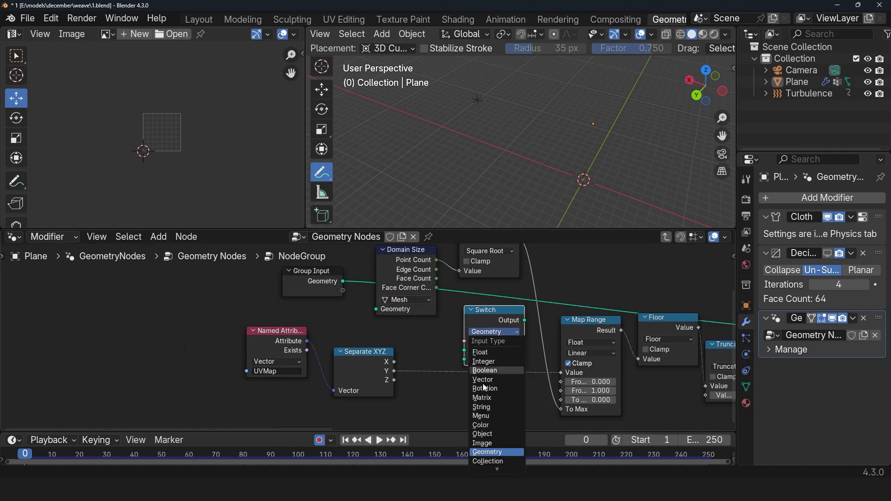
left_click(480, 352)
Wire Separate XYZ's X to False and Y to True, the Switch output to Map Range's Value, and its Switch socket to Group Input
scroll(398, 368, "up", 1)
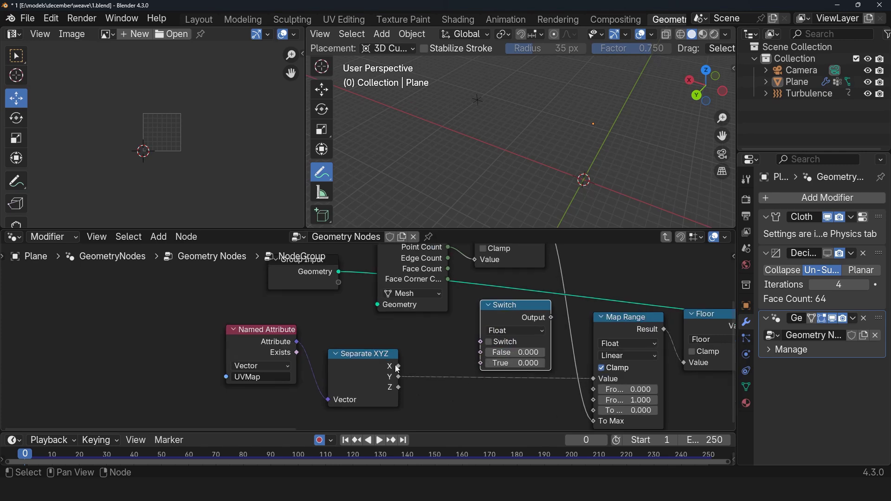
left_click_drag(479, 354, 481, 363)
left_click_drag(550, 318, 593, 379)
middle_click_drag(430, 350, 470, 398)
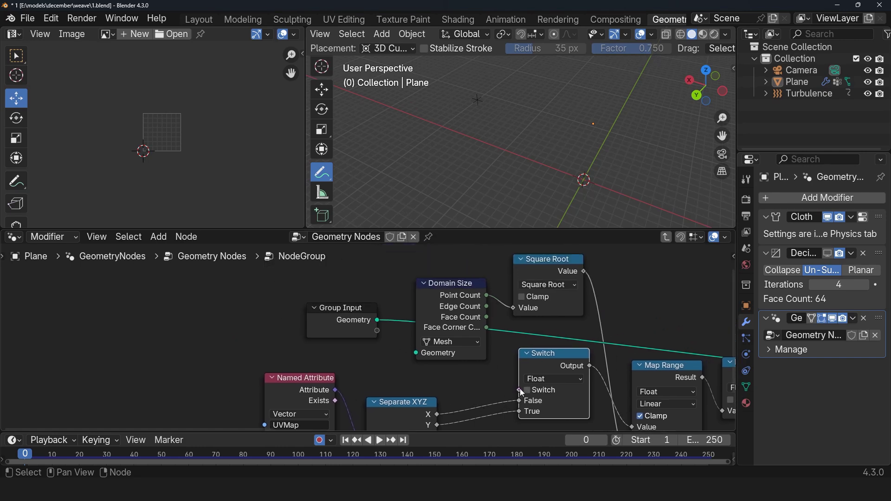
left_click_drag(382, 339, 378, 331)
Leave the node group and enable its Switch option in the main node tree
key("Tab")
middle_click_drag(583, 195, 671, 151)
scroll(581, 340, "up", 6)
middle_click_drag(488, 405, 440, 366)
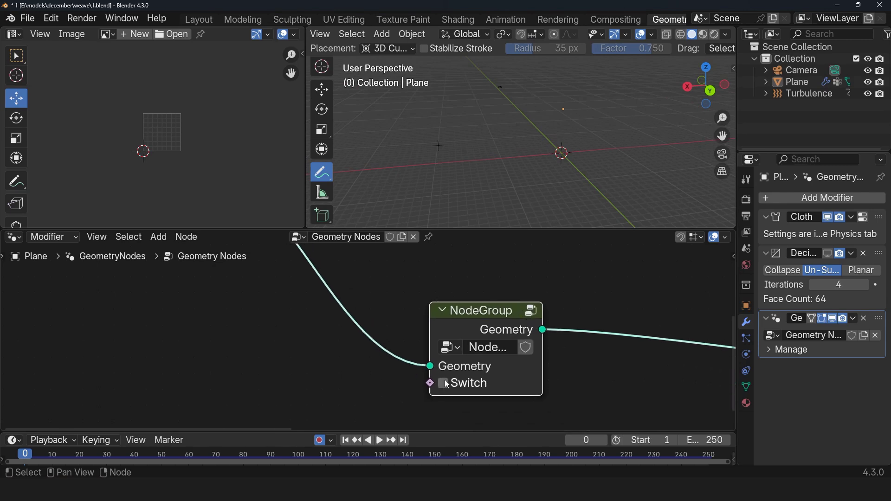
left_click(445, 383)
Activate the Viewer and line up the Viewer and Group Input nodes closer to the node group
scroll(576, 368, "down", 6)
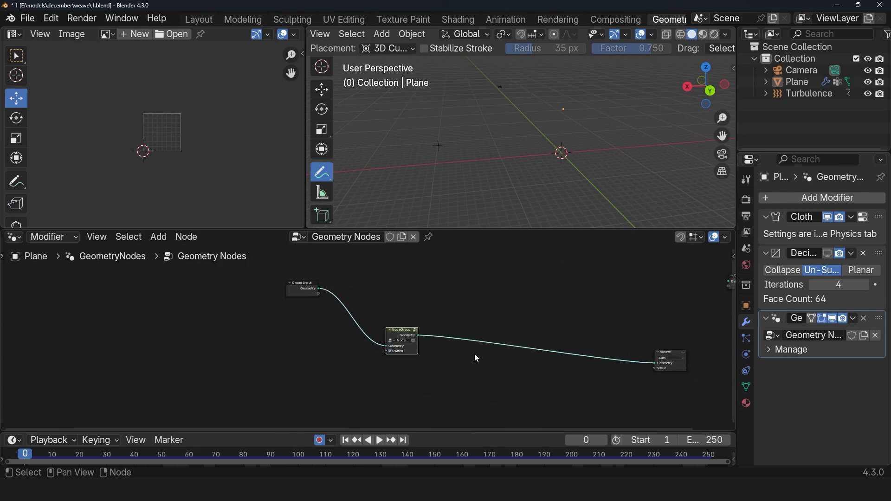
left_click(681, 353)
left_click_drag(662, 353, 531, 323)
scroll(528, 330, "up", 6)
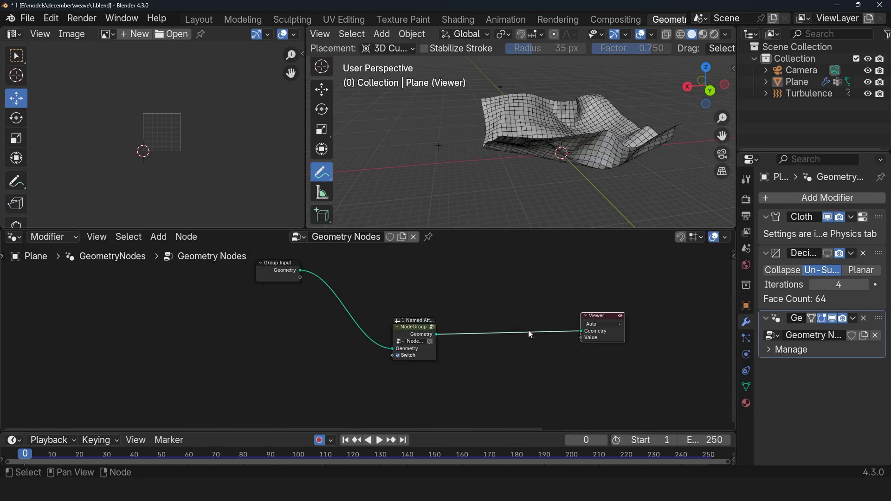
left_click_drag(269, 259, 279, 323)
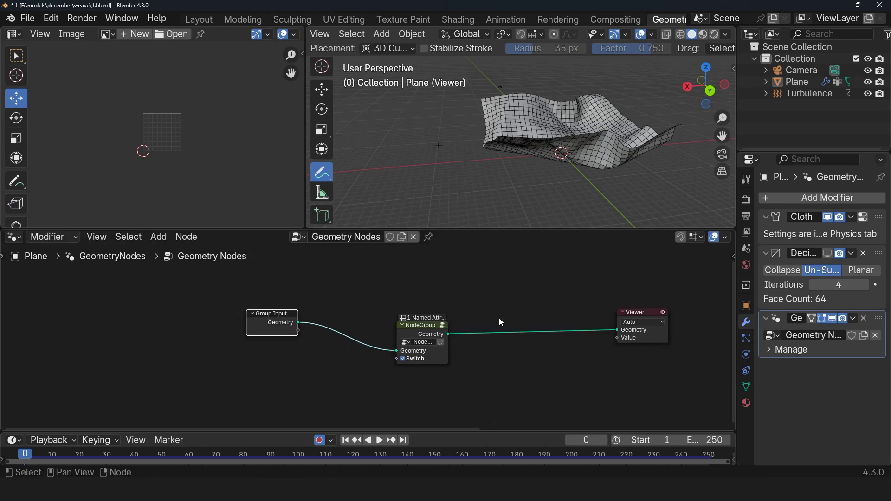
Inside the node group, move the Group Output farther away from Join Geometry
key("Tab")
scroll(637, 348, "down", 1)
middle_click_drag(637, 348, 32, 344)
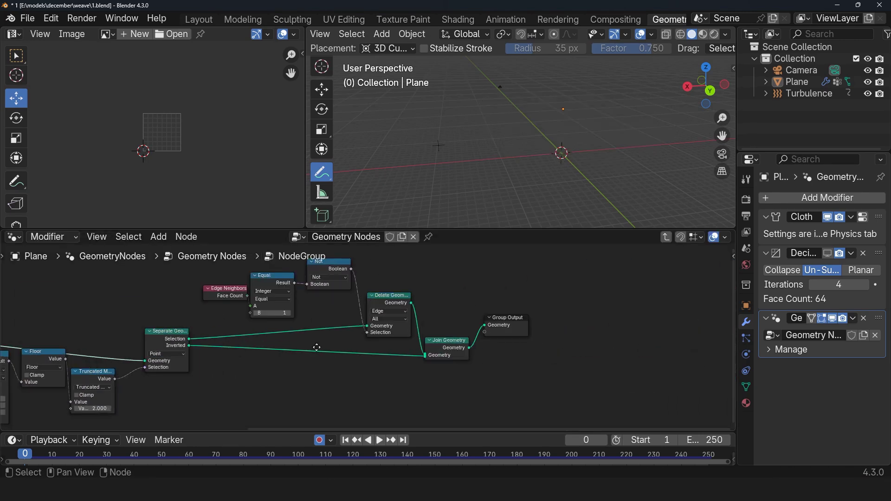
middle_click_drag(316, 345, 334, 369)
left_click_drag(521, 357, 622, 355)
middle_click_drag(467, 358, 630, 344)
scroll(621, 347, "down", 4)
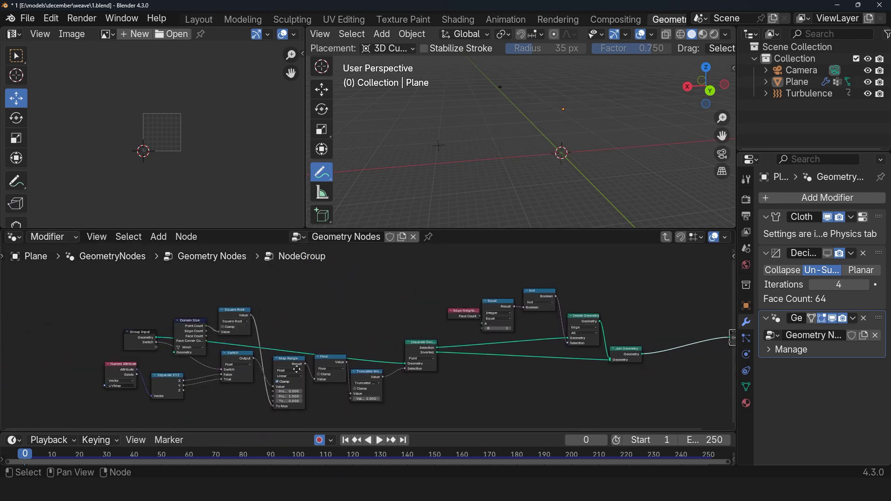
Move the Named Attribute node lower inside the group and return to the main node tree
middle_click_drag(239, 362, 471, 355)
scroll(471, 355, "up", 4)
scroll(471, 355, "up", 1)
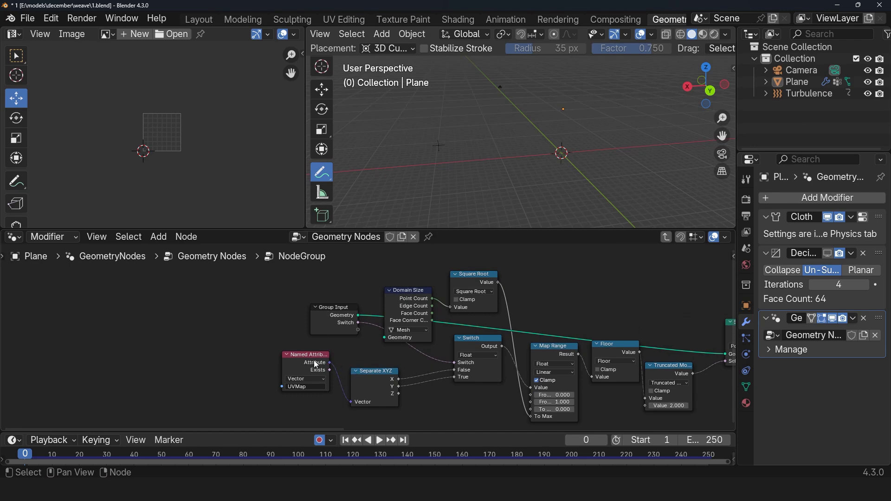
left_click_drag(313, 365, 314, 389)
key("Tab")
scroll(488, 346, "up", 3)
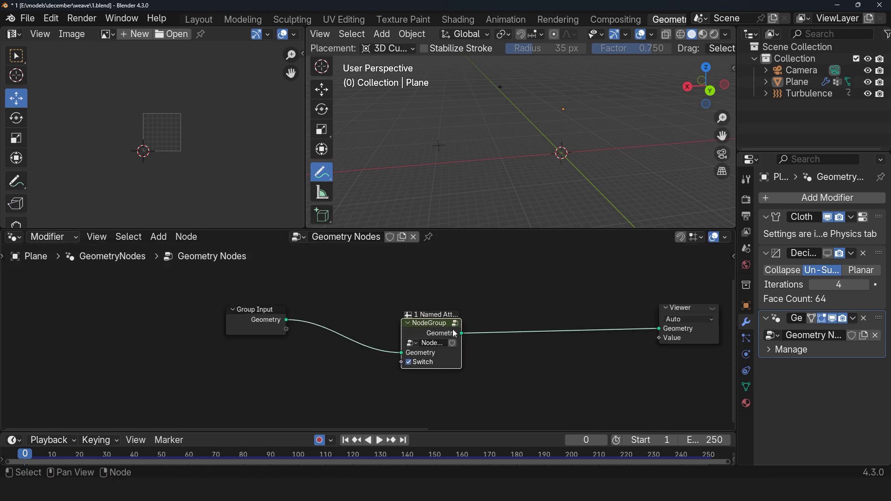
Save the file, connect the Viewer to Separate Geometry inside the node group, and return to the main node tree
key("ctrl+s")
key("Tab")
middle_click_drag(463, 327, 358, 343)
left_click(589, 347, "ctrl+shift")
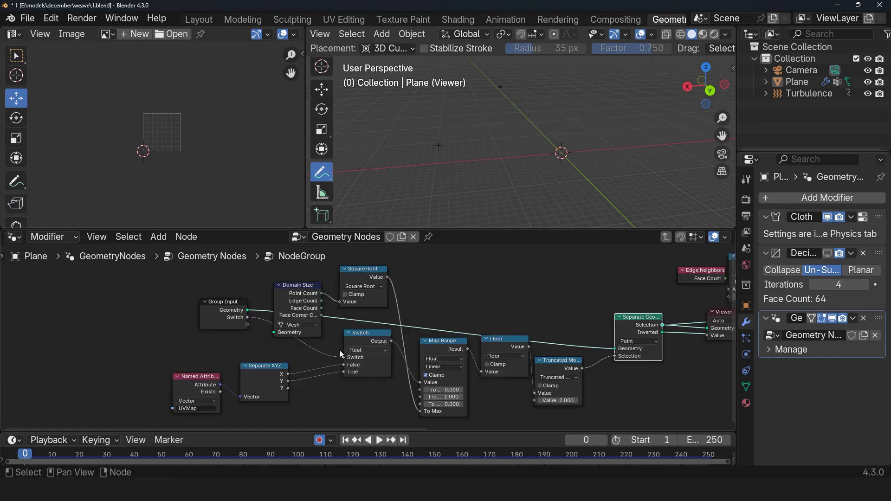
left_click_drag(281, 309, 287, 336)
key("Tab")
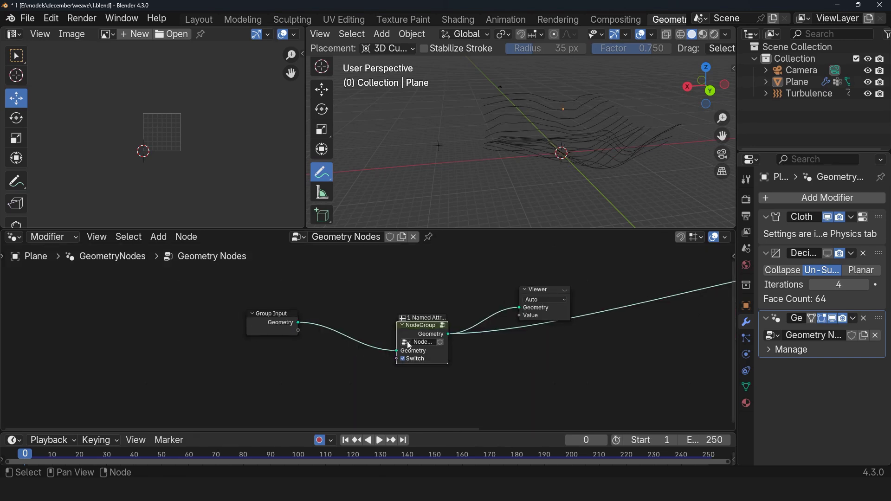
Toggle the node group's Switch option off and back on to compare the two thread directions
scroll(407, 341, "up", 1)
middle_click_drag(513, 332, 440, 351)
scroll(463, 348, "up", 1)
left_click(323, 381)
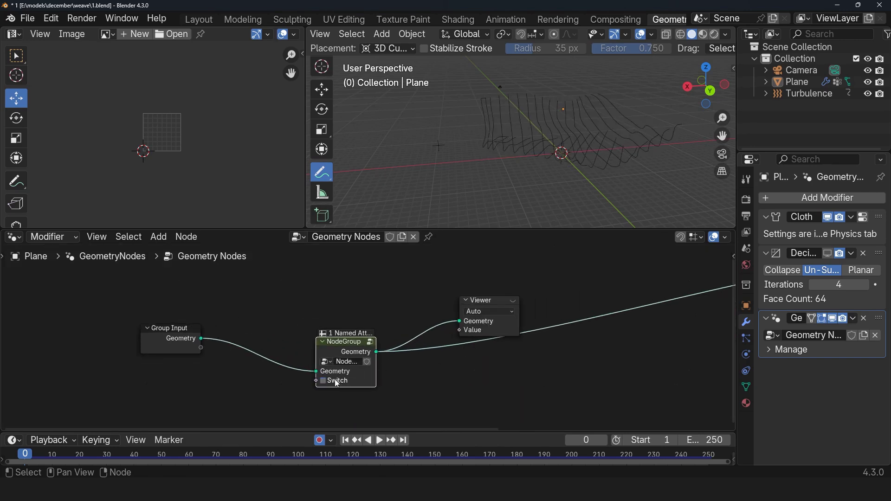
left_click(337, 382)
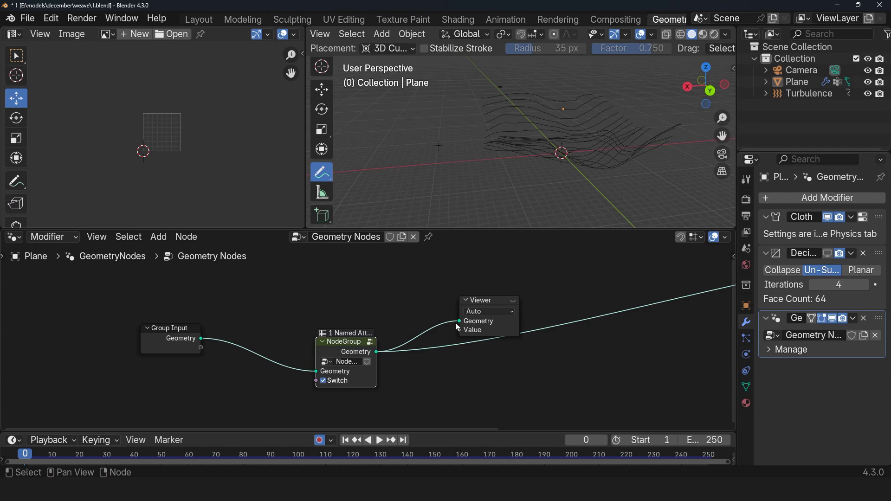
Duplicate the node group below the original, feed it the Group Input geometry, and disable Switch on the copy
left_click_drag(481, 320, 640, 318)
left_click_drag(352, 348, 336, 294)
key("shift+d")
left_click(336, 349)
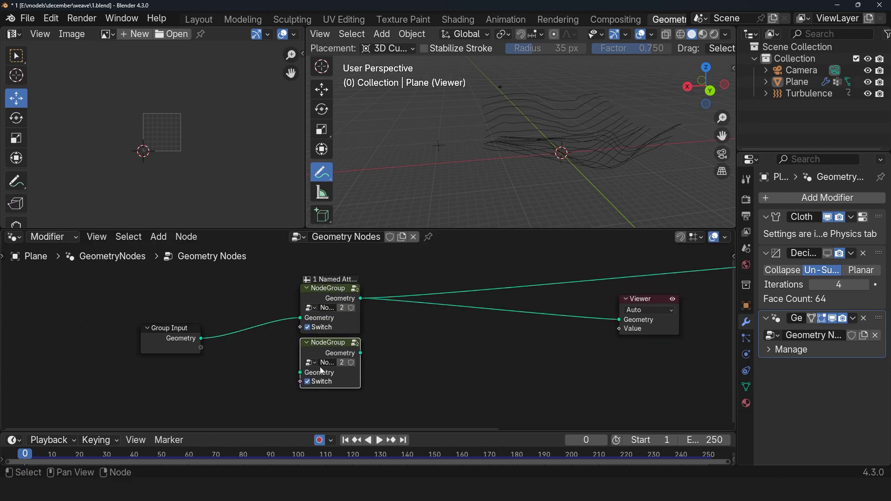
left_click_drag(202, 338, 300, 372)
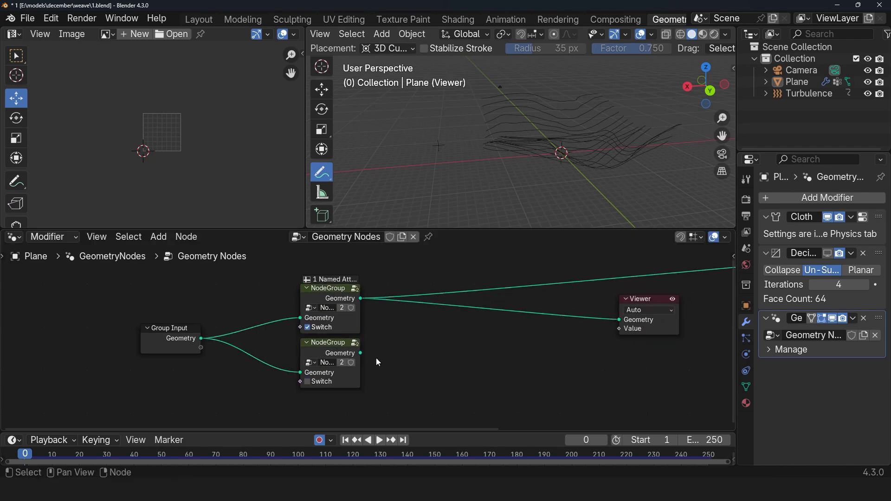
Add a Join Geometry node before the Viewer and combine the outputs of both node groups in it
key("shift+a")
left_click(513, 244)
type("join j")
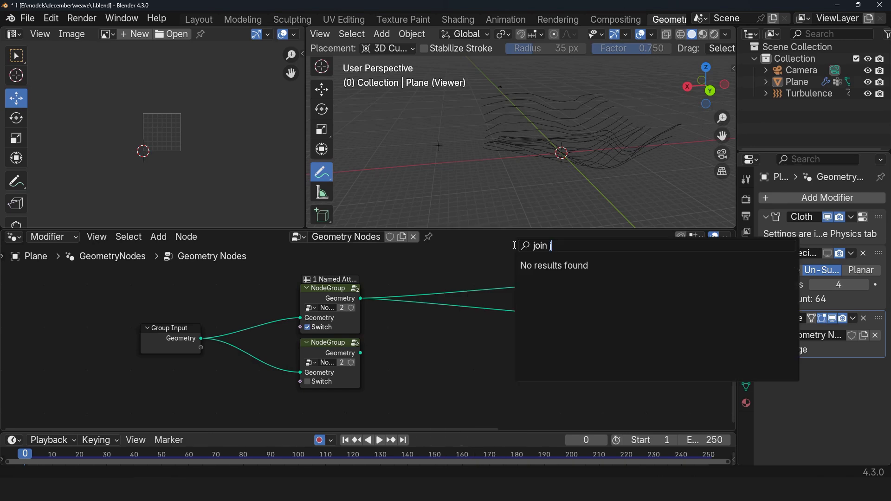
key("BackSpace")
key("Return")
left_click(467, 297)
left_click_drag(360, 353, 459, 319)
middle_click_drag(636, 195, 677, 207)
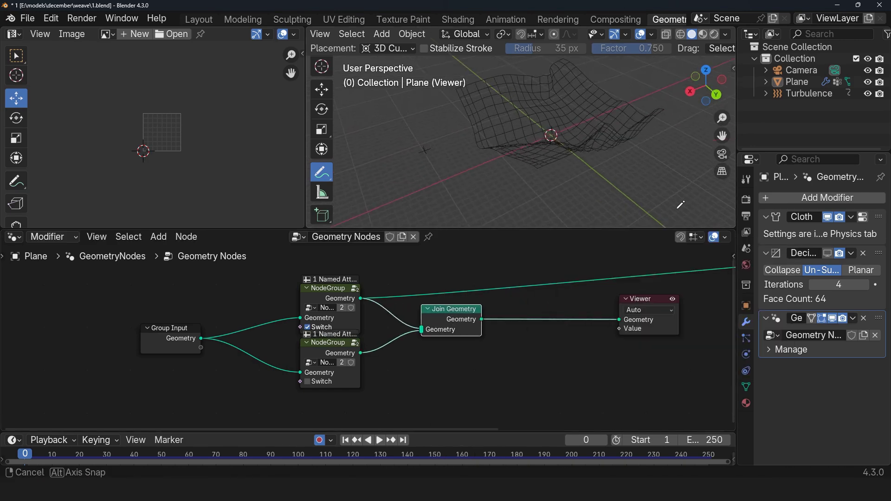
middle_click_drag(559, 149, 552, 205)
scroll(592, 137, "up", 3)
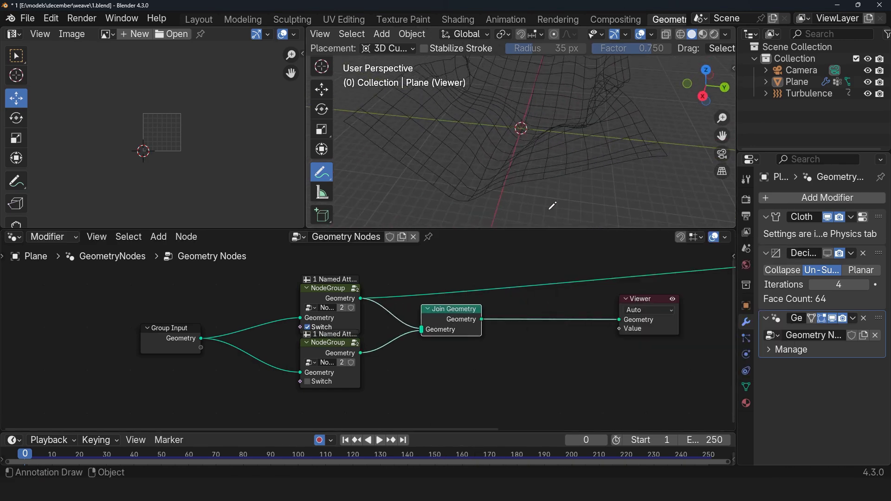
Remove the Decimate modifier from the plane and add a Subdivision Surface modifier
left_click(863, 254)
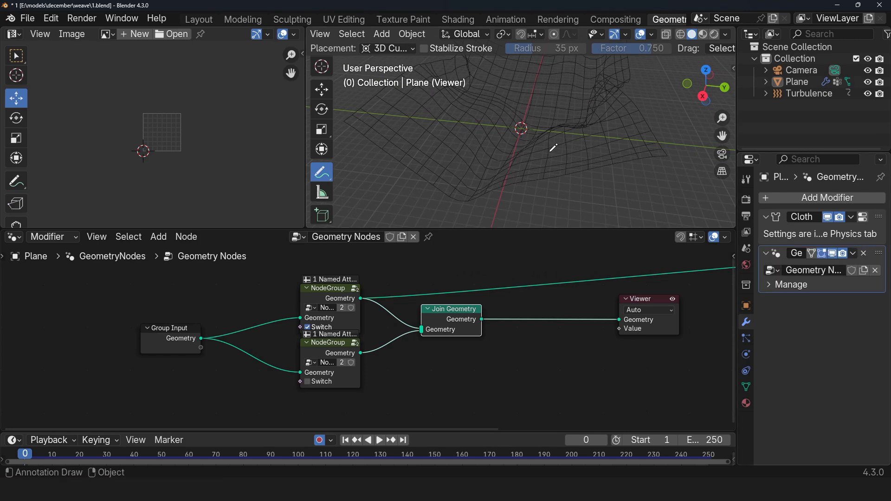
middle_click_drag(552, 148, 571, 139)
left_click(826, 197)
type("s")
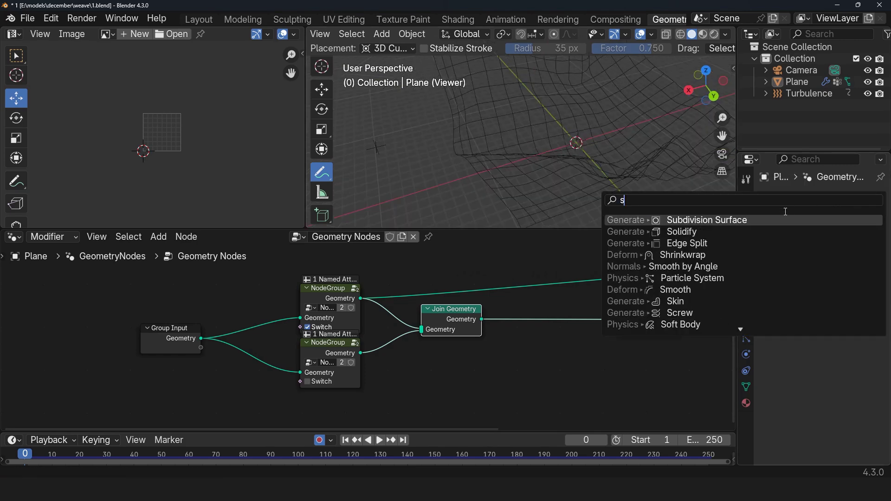
key("Return")
Place the Subdivision Surface modifier above Geometry Nodes and set it to Simple with 2 viewport levels
left_click_drag(878, 308, 879, 254)
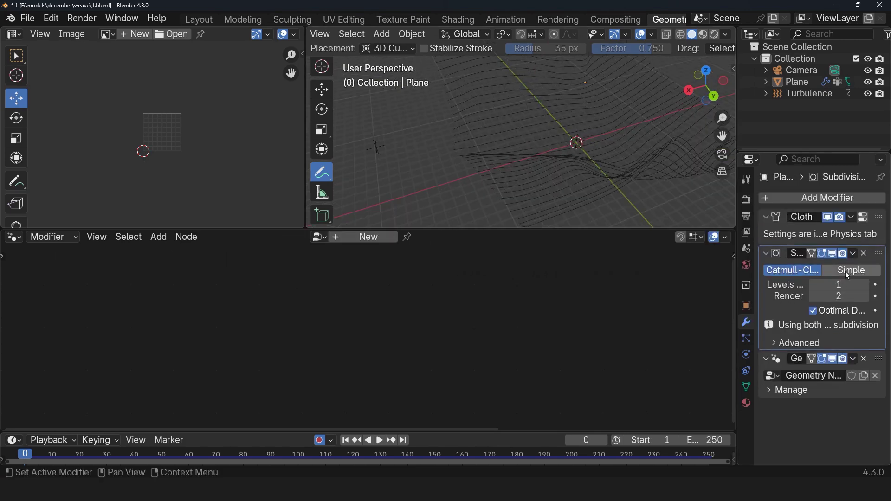
left_click(864, 272)
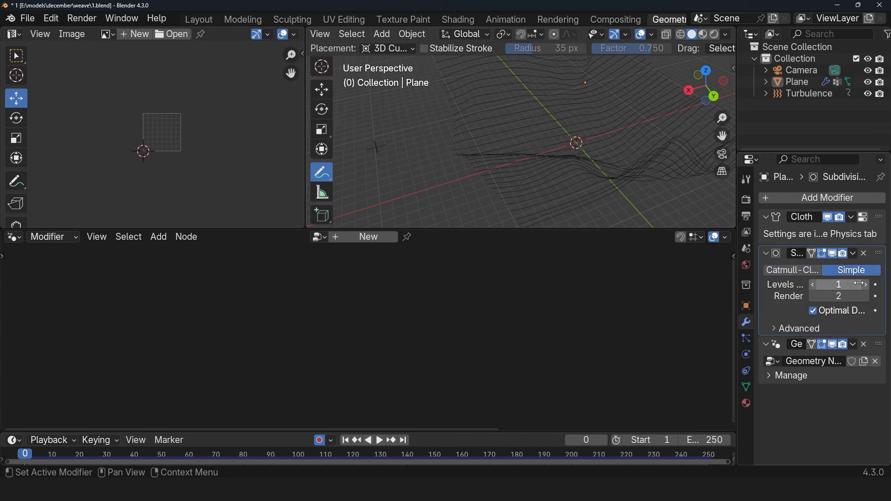
left_click_drag(861, 284, 864, 285)
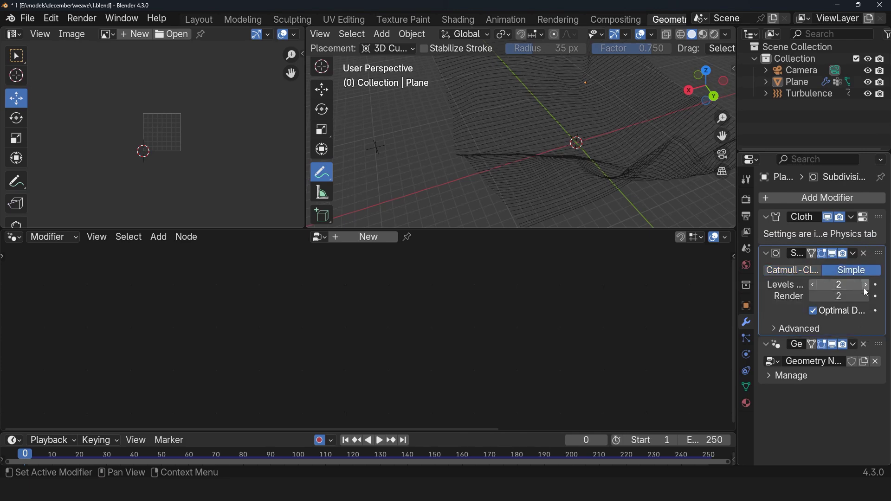
Make the Geometry Nodes modifier active, turn its Viewer back on, and play the cloth animation to inspect the joined threads
left_click(879, 344)
middle_click_drag(671, 208, 561, 158)
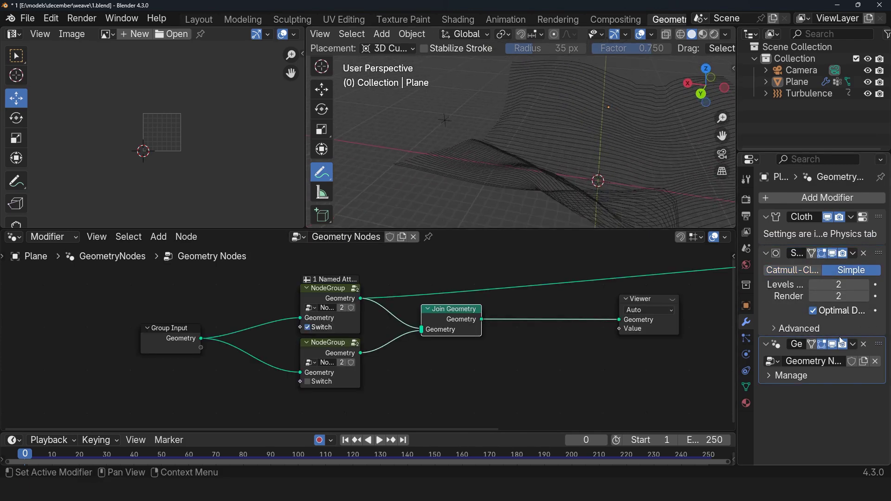
left_click(670, 303)
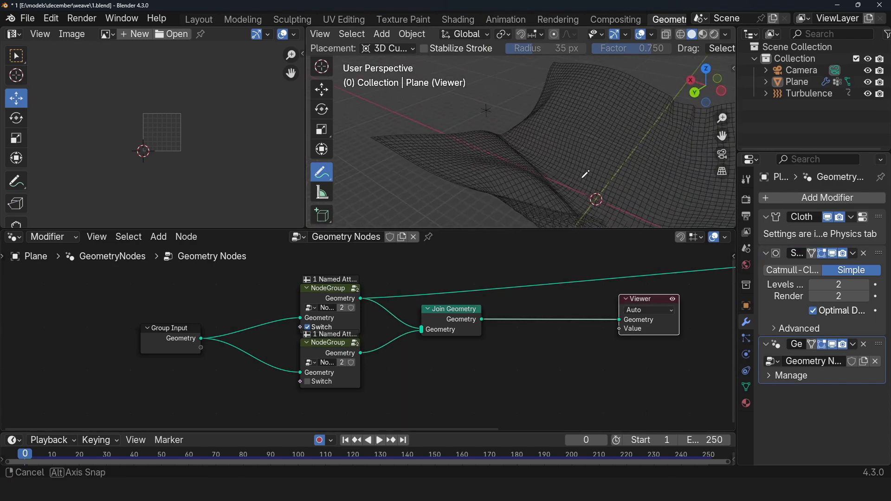
key("space")
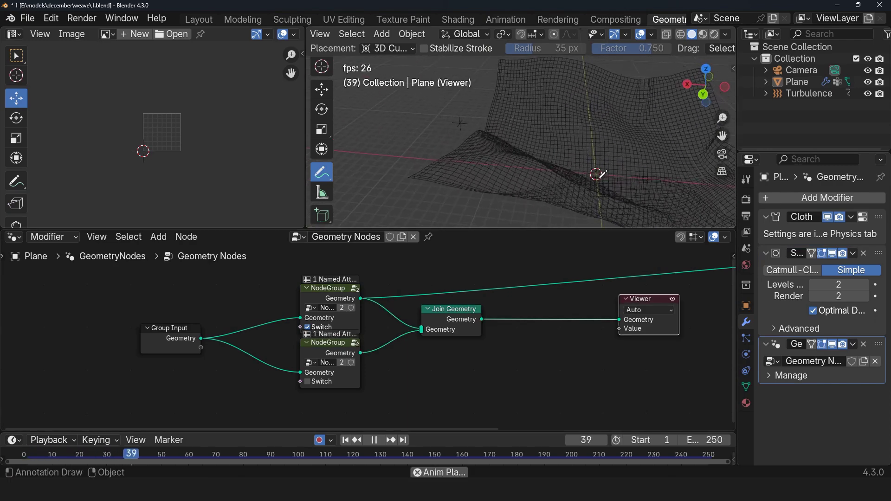
middle_click_drag(602, 174, 477, 166)
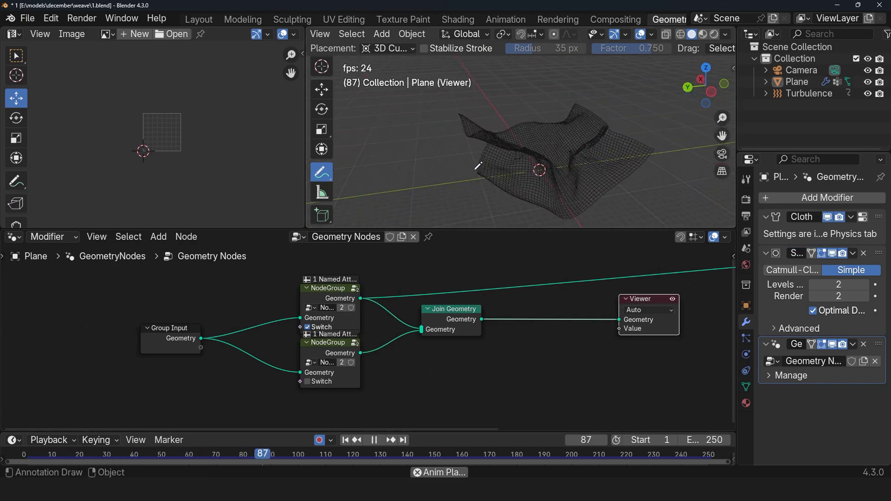
key("Escape")
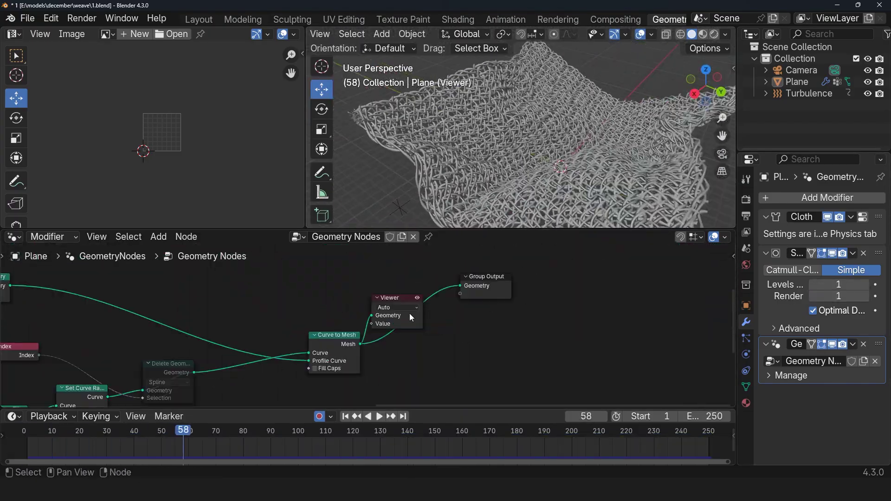
Add a Set Material node using Material after Curve to Mesh, and feed a UVMap Named Attribute into the Viewer's value
left_click(745, 403)
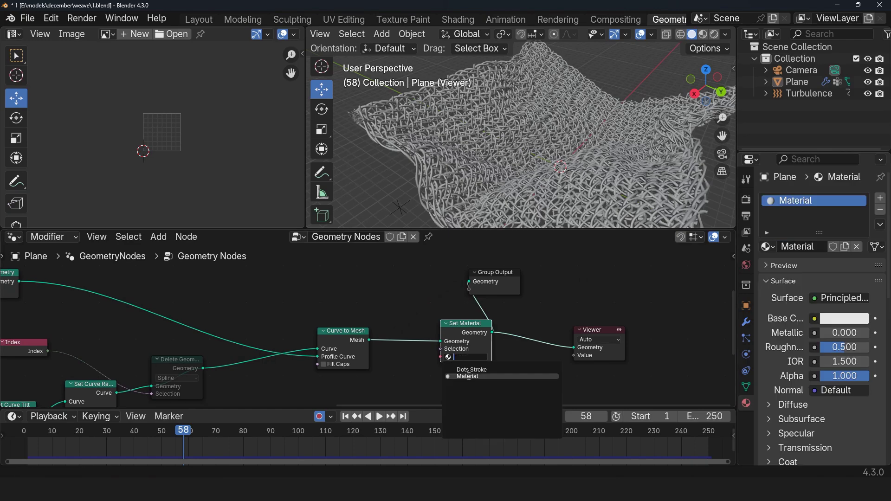
left_click(651, 34)
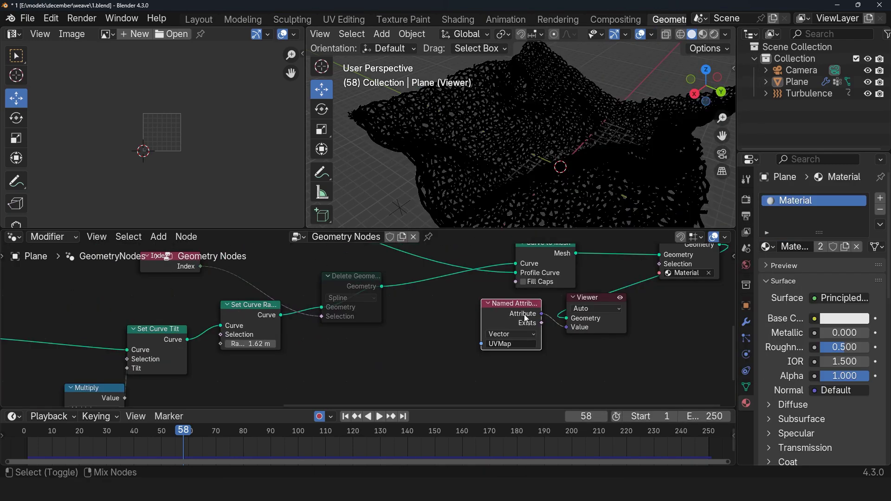
Store a duplicated Named Attribute as "uvs" between Join Geometry and Mesh to Curve, and set the Viewer's Named Attribute to "uvs"
scroll(505, 355, "down", 3)
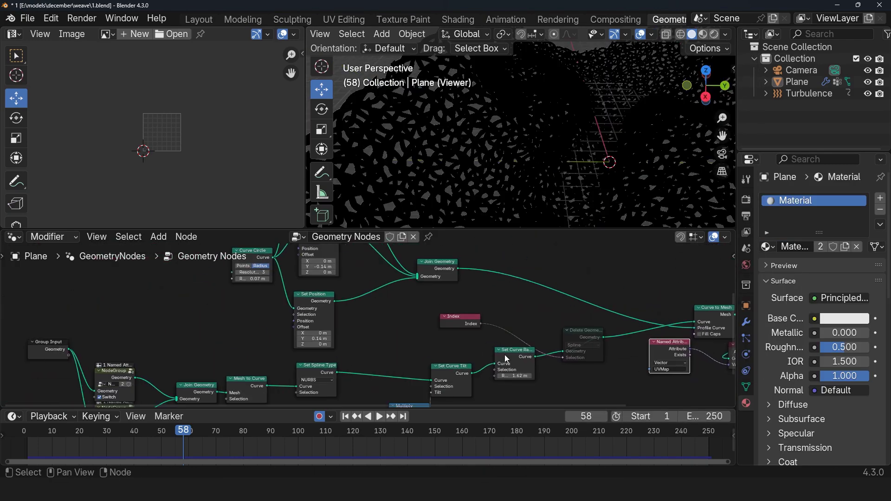
key("shift+d")
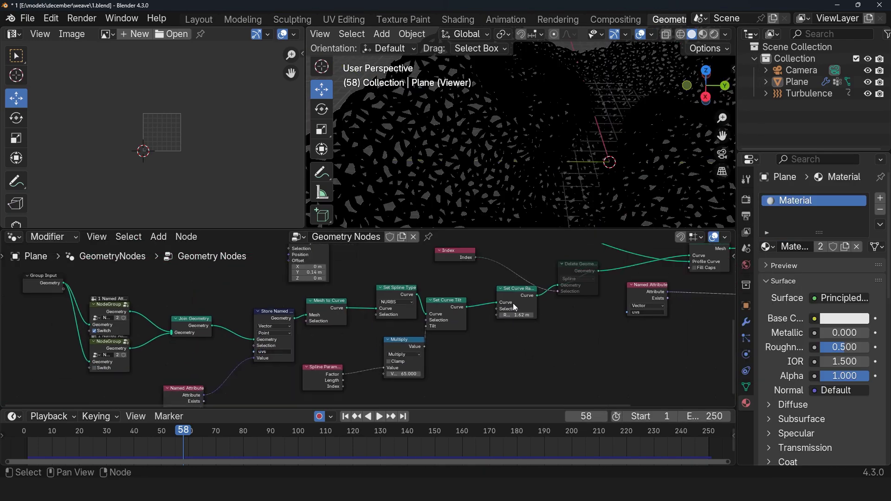